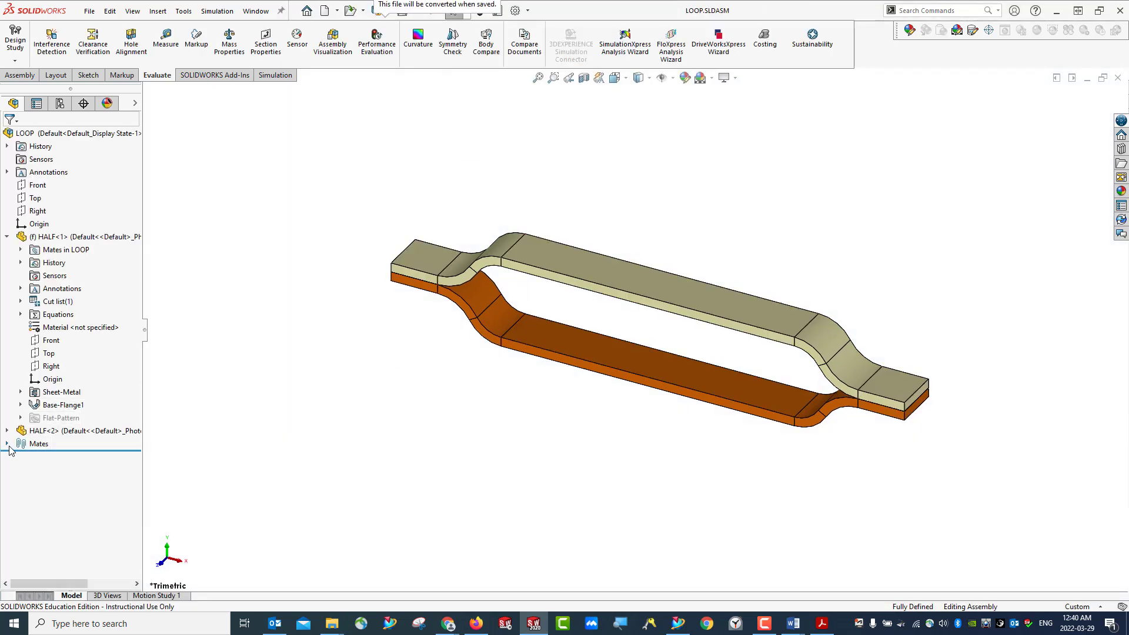
- Inspect the two HALF components of the LOOP assembly and collapse the first component's feature list
{"action": "left_click", "coordinate": [57, 239]}
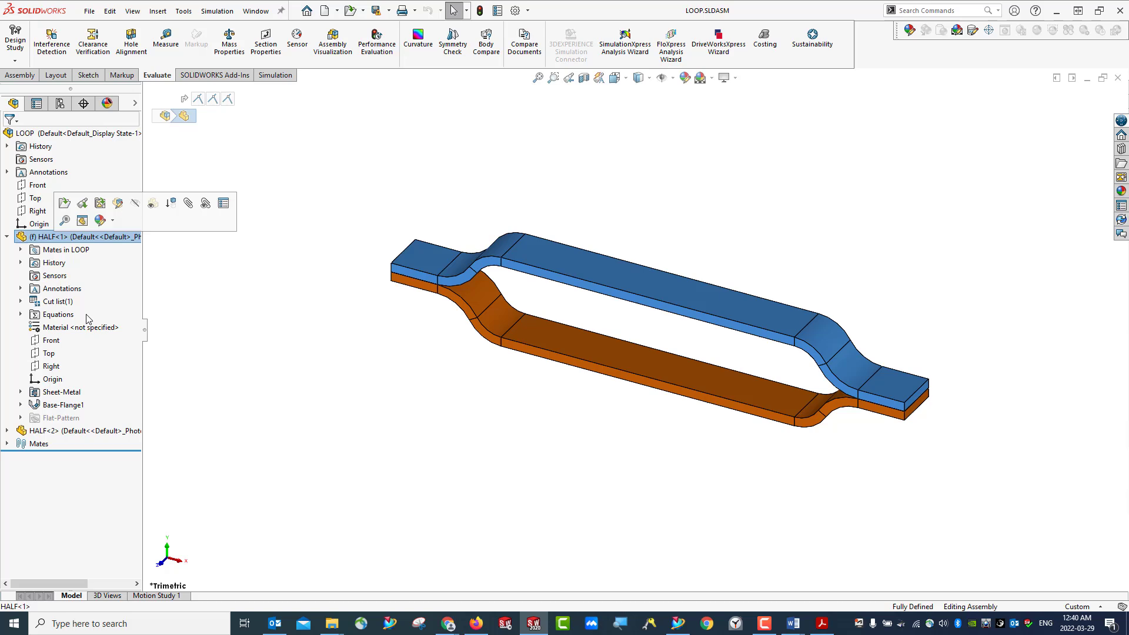
{"action": "left_click", "coordinate": [47, 431]}
{"action": "left_click", "coordinate": [7, 237]}
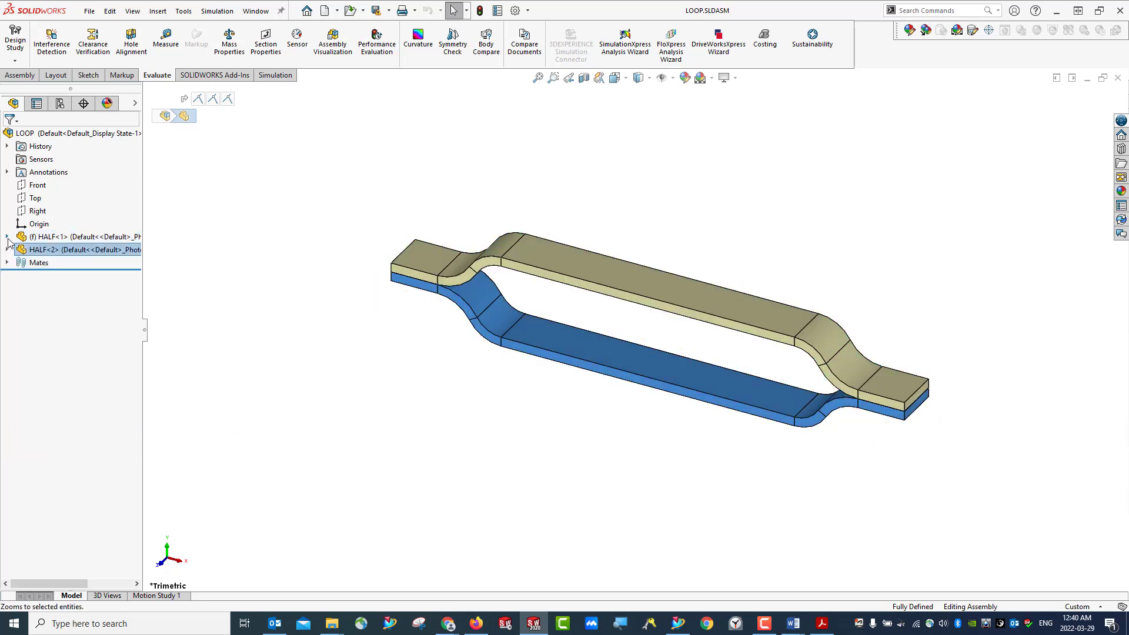
{"action": "left_click", "coordinate": [7, 251]}
{"action": "left_click", "coordinate": [7, 251]}
- Locate HALF.SLDPRT in the Chapter_10 folder in File Explorer, and return to SOLIDWORKS to review the second HALF component's features and material
{"action": "mouse_move", "coordinate": [333, 623]}
{"action": "left_click", "coordinate": [566, 578]}
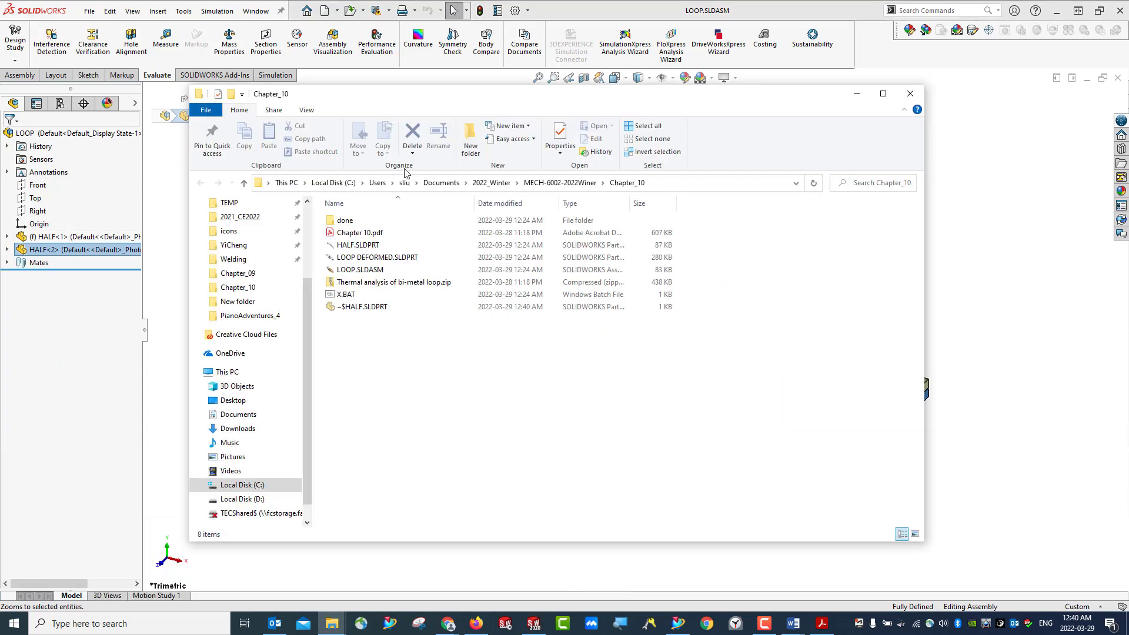
{"action": "left_click", "coordinate": [355, 250]}
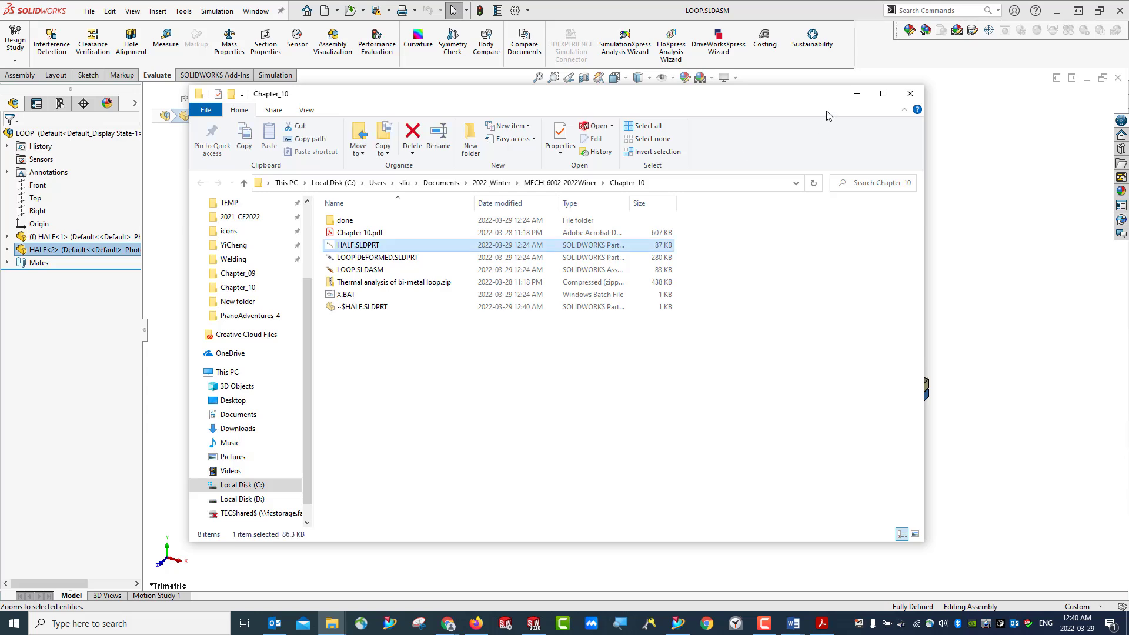
{"action": "left_click", "coordinate": [857, 94]}
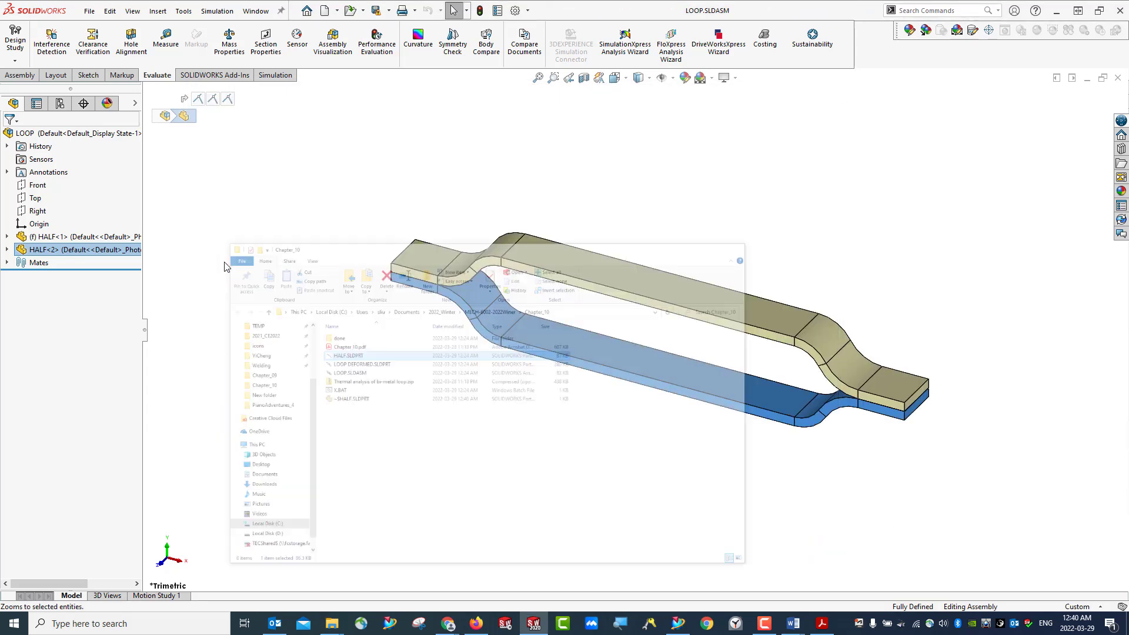
{"action": "left_click", "coordinate": [7, 249]}
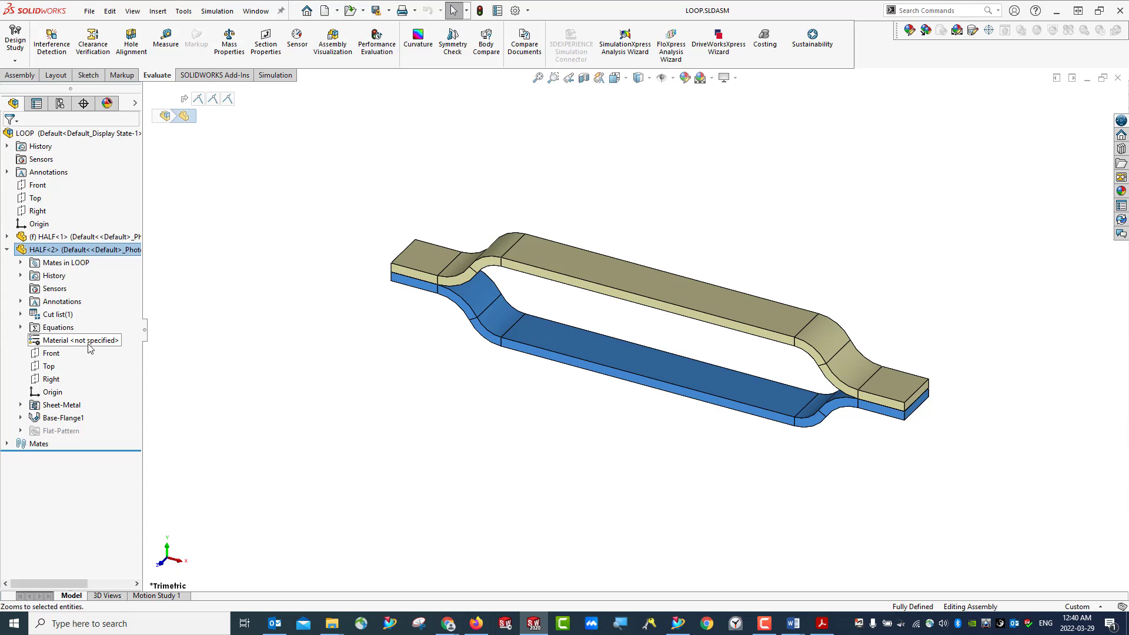
{"action": "left_click", "coordinate": [8, 250]}
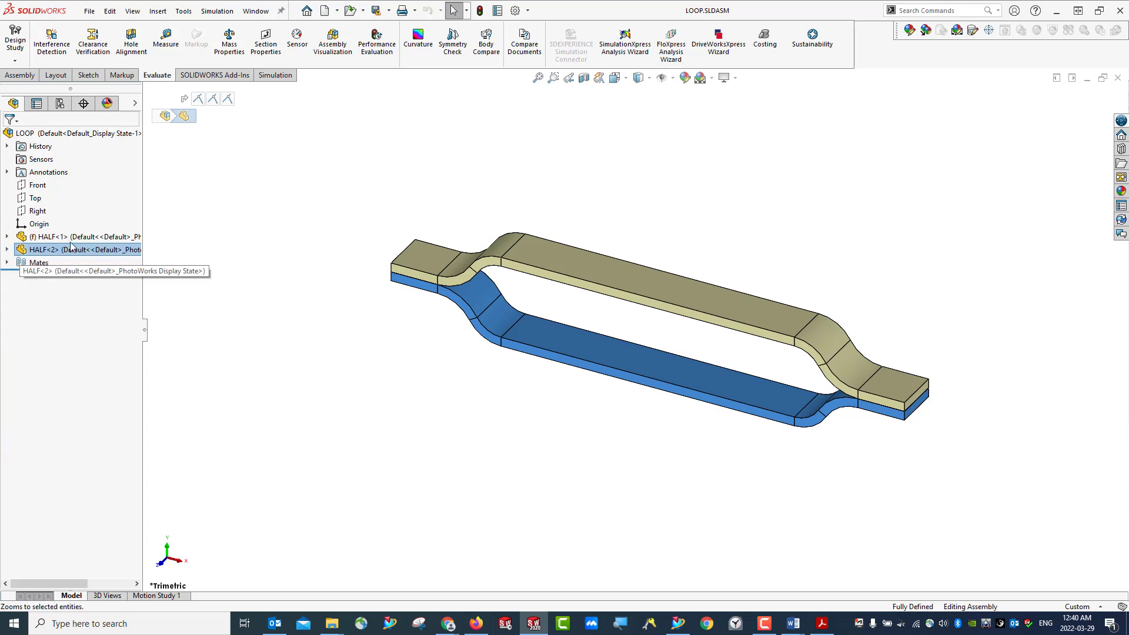
- Review the three coincident mates between the HALF components, checking which faces each one aligns
{"action": "left_click", "coordinate": [6, 263]}
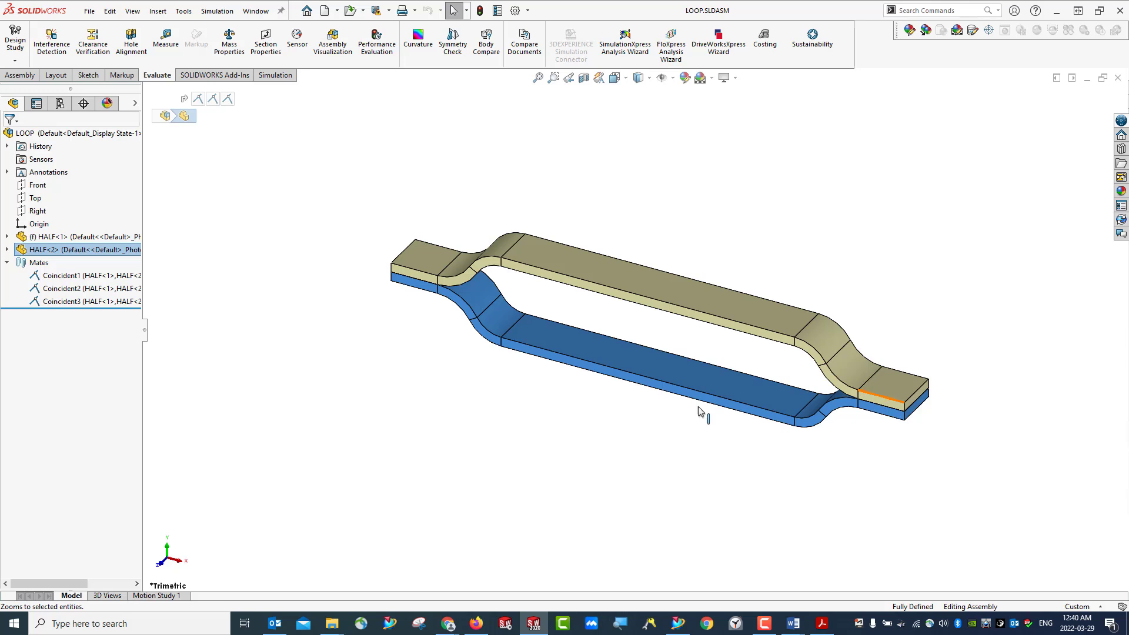
{"action": "left_click", "coordinate": [61, 275]}
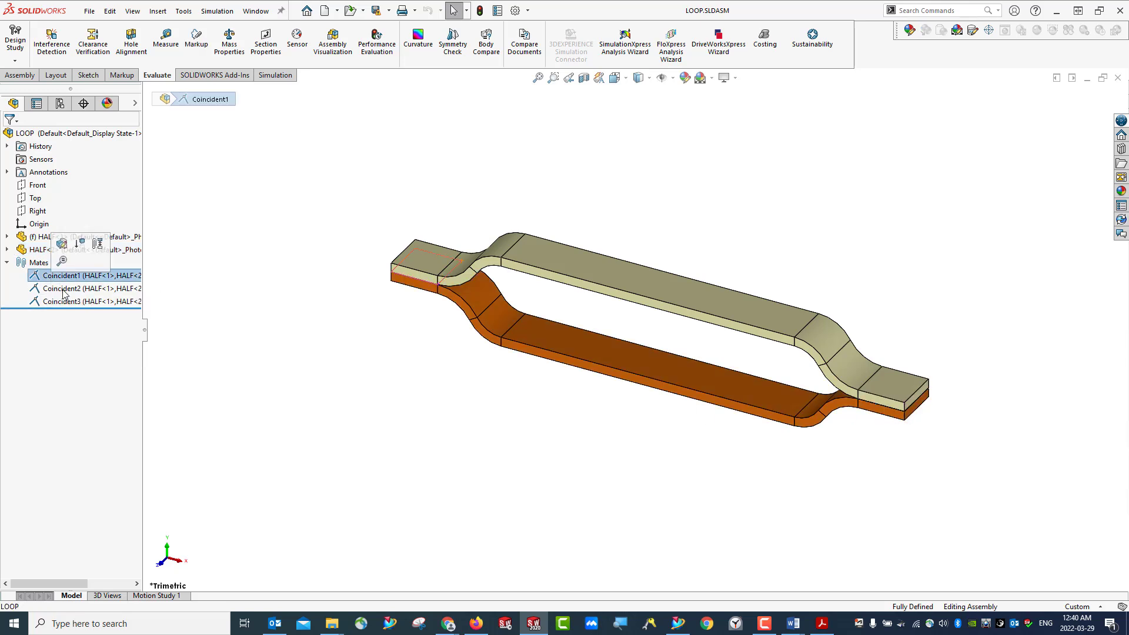
{"action": "left_click", "coordinate": [63, 290]}
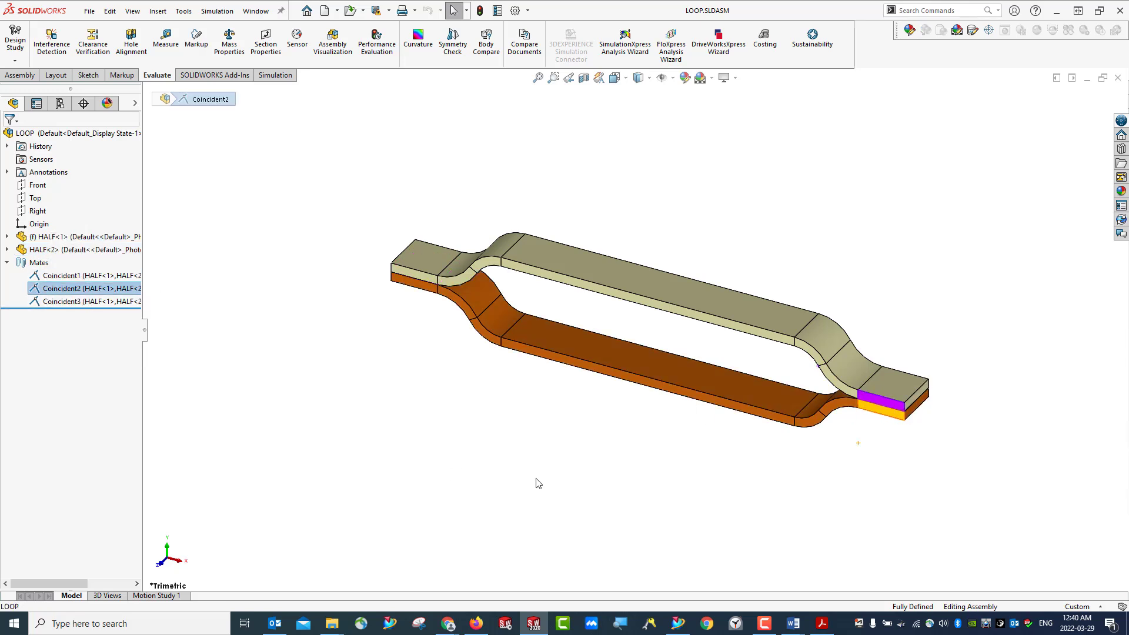
{"action": "middle_click_drag", "start_coordinate": [538, 484], "coordinate": [663, 349]}
{"action": "key", "text": "ctrl+1"}
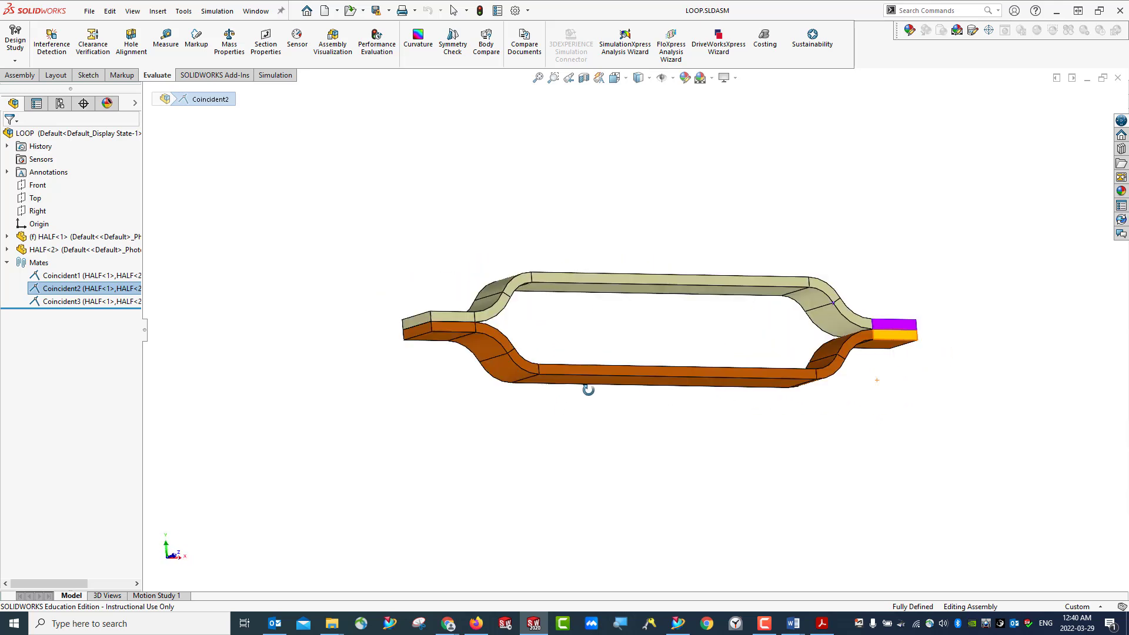
{"action": "left_click", "coordinate": [65, 302]}
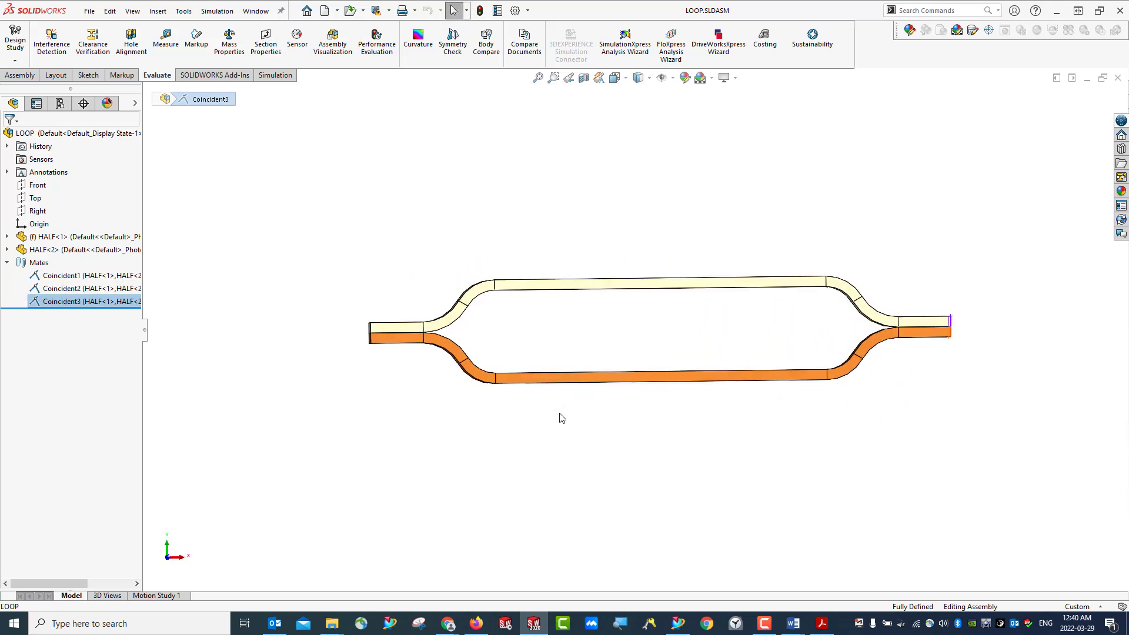
{"action": "middle_click_drag", "start_coordinate": [582, 412], "coordinate": [521, 469]}
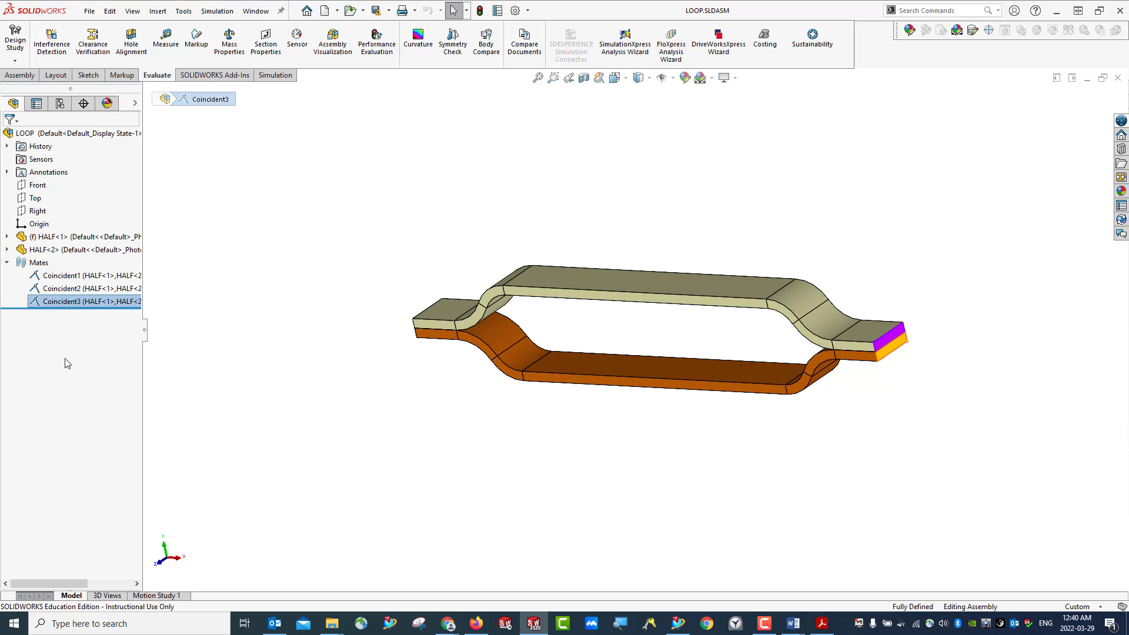
{"action": "left_click", "coordinate": [223, 310]}
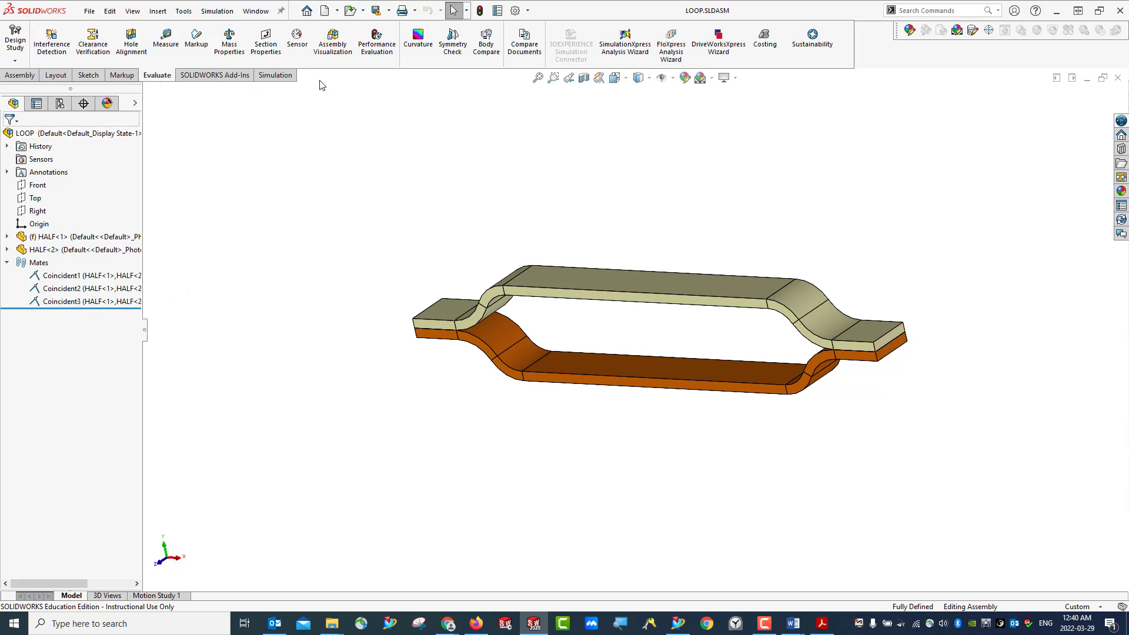
- Create a new static simulation study named Static 1 for the LOOP assembly
{"action": "left_click", "coordinate": [285, 75]}
{"action": "left_click", "coordinate": [13, 60]}
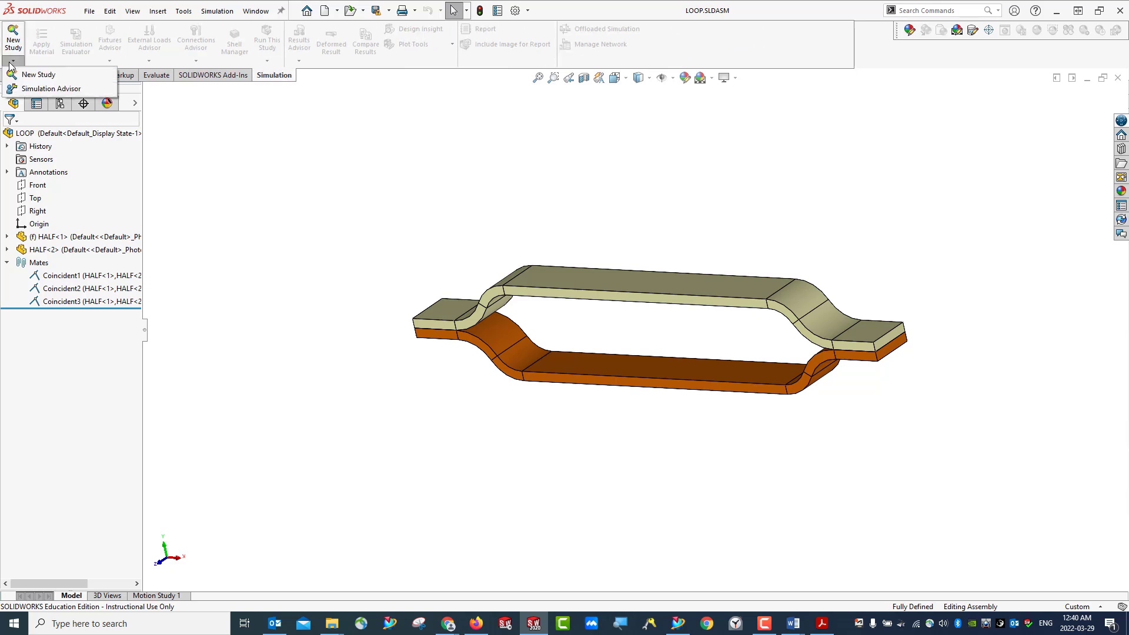
{"action": "left_click", "coordinate": [24, 77]}
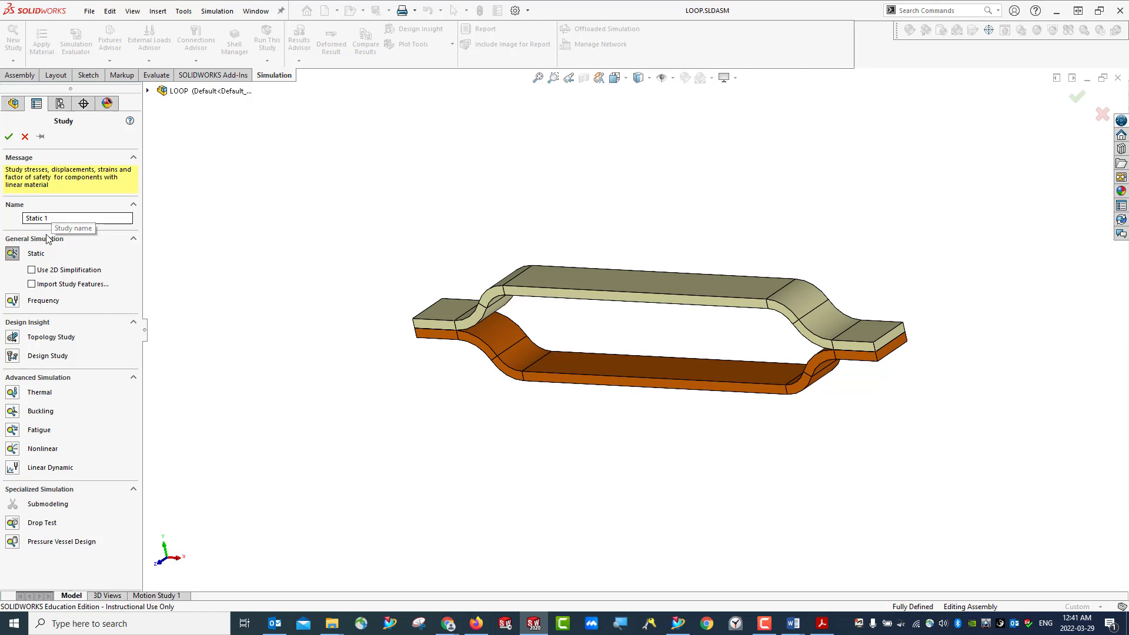
{"action": "left_click", "coordinate": [9, 137]}
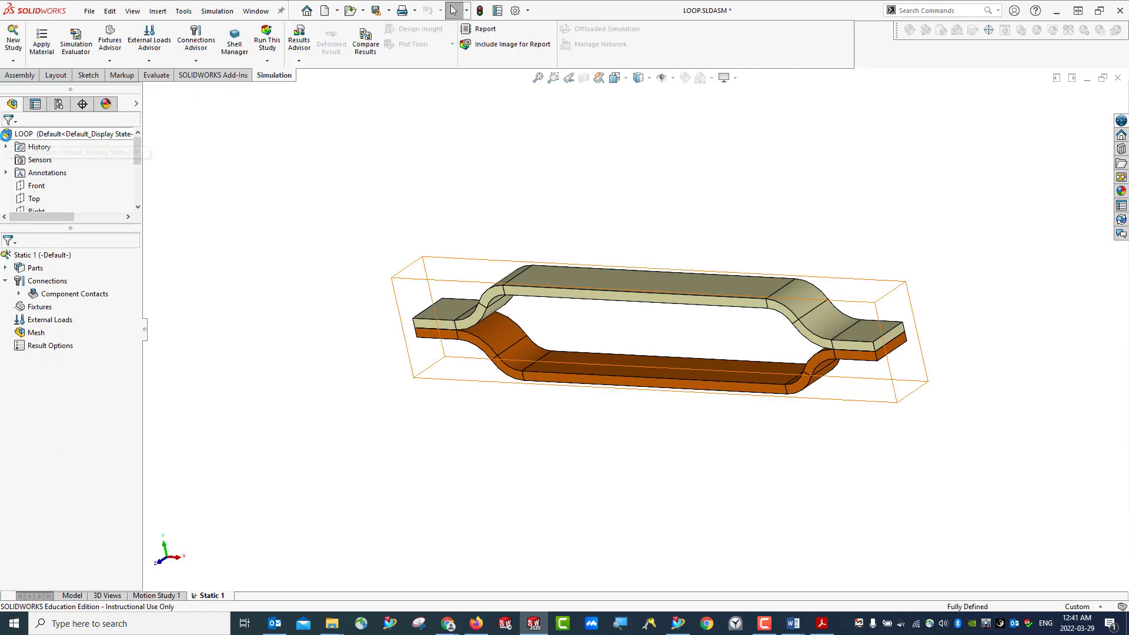
- Check the study's global contact and calculate a contact visualization plot for LOOP.SLDASM to examine where the halves touch
{"action": "left_click", "coordinate": [18, 294]}
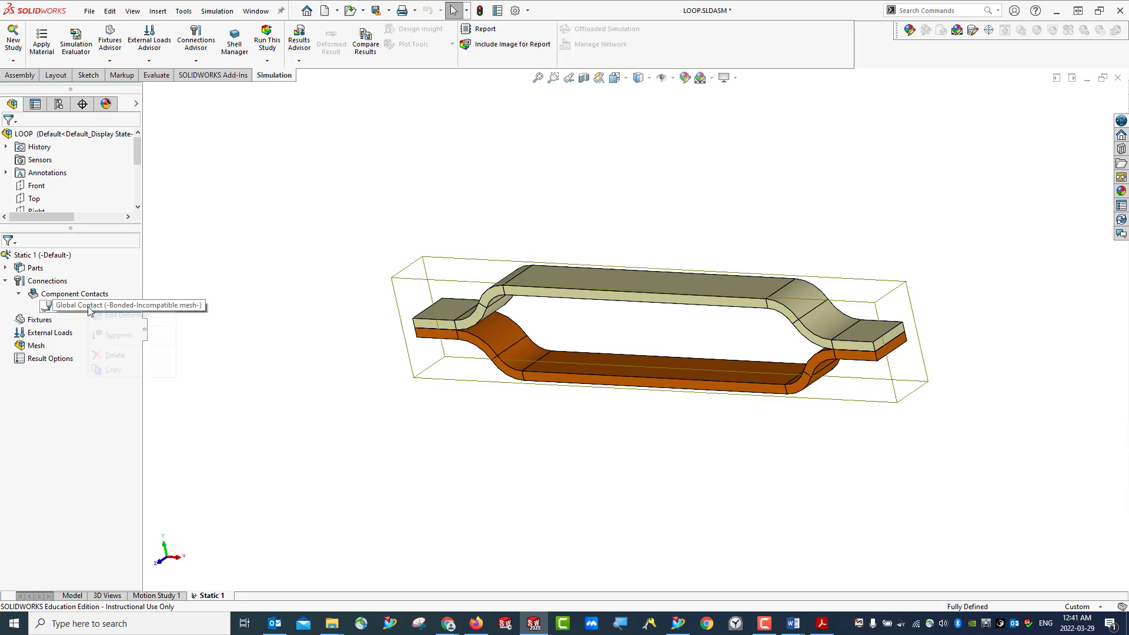
{"action": "right_click", "coordinate": [95, 312]}
{"action": "left_click", "coordinate": [94, 411]}
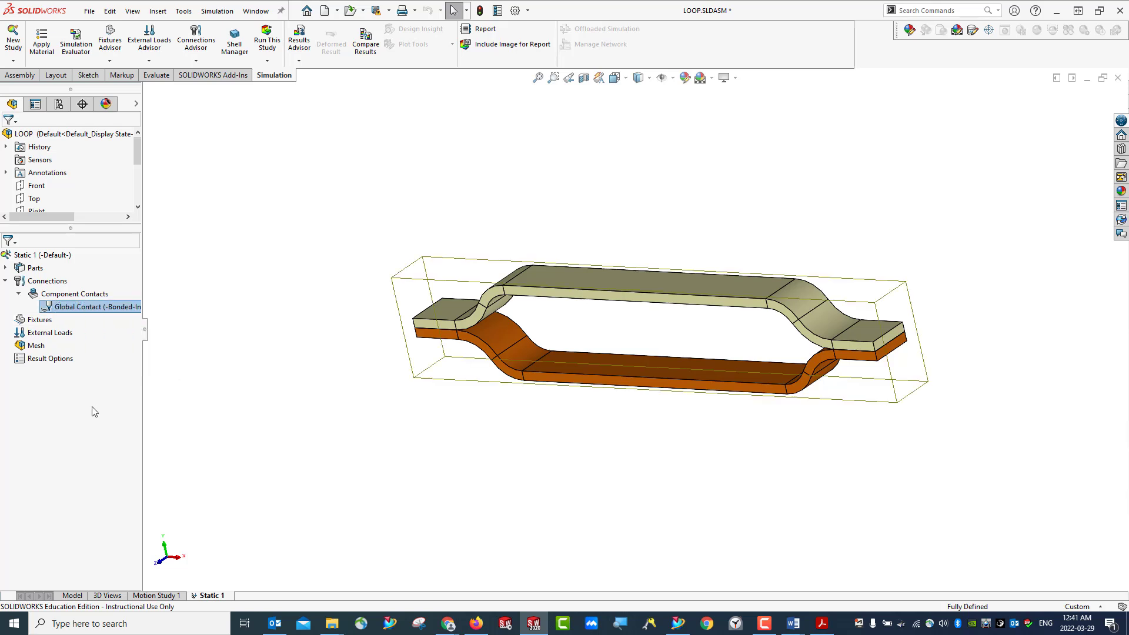
{"action": "right_click", "coordinate": [48, 281]}
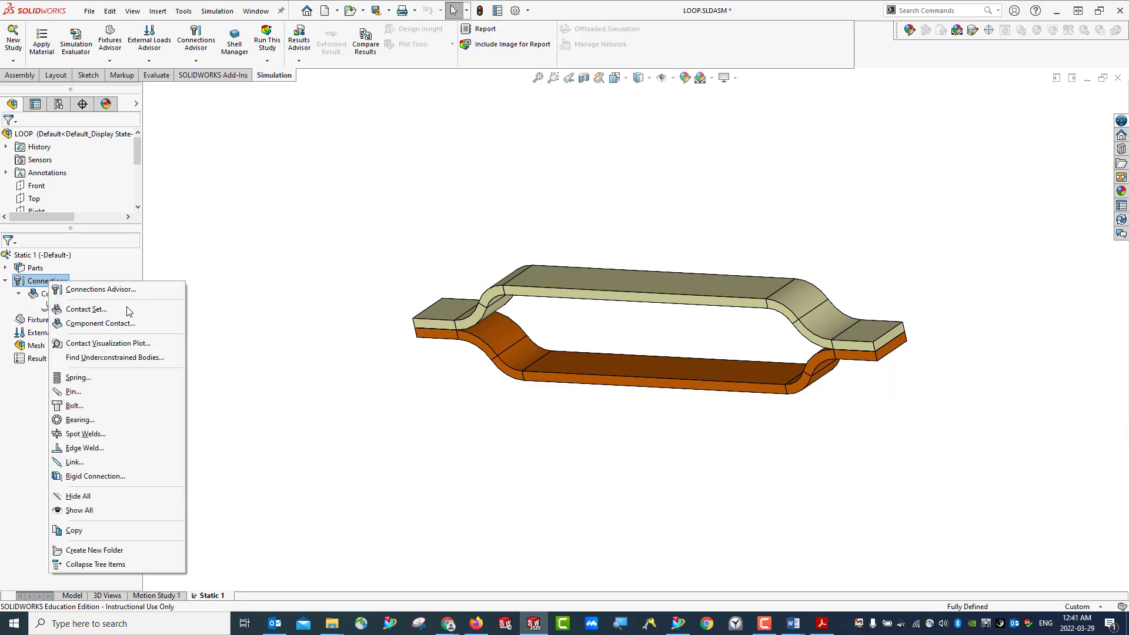
{"action": "left_click", "coordinate": [104, 350]}
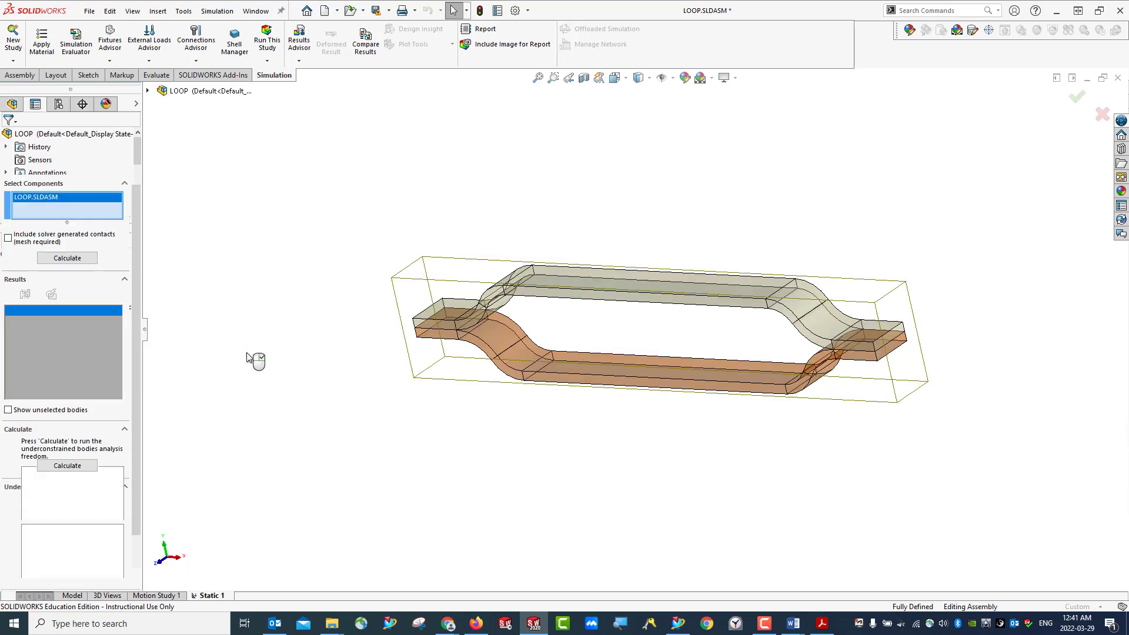
{"action": "left_click", "coordinate": [70, 261]}
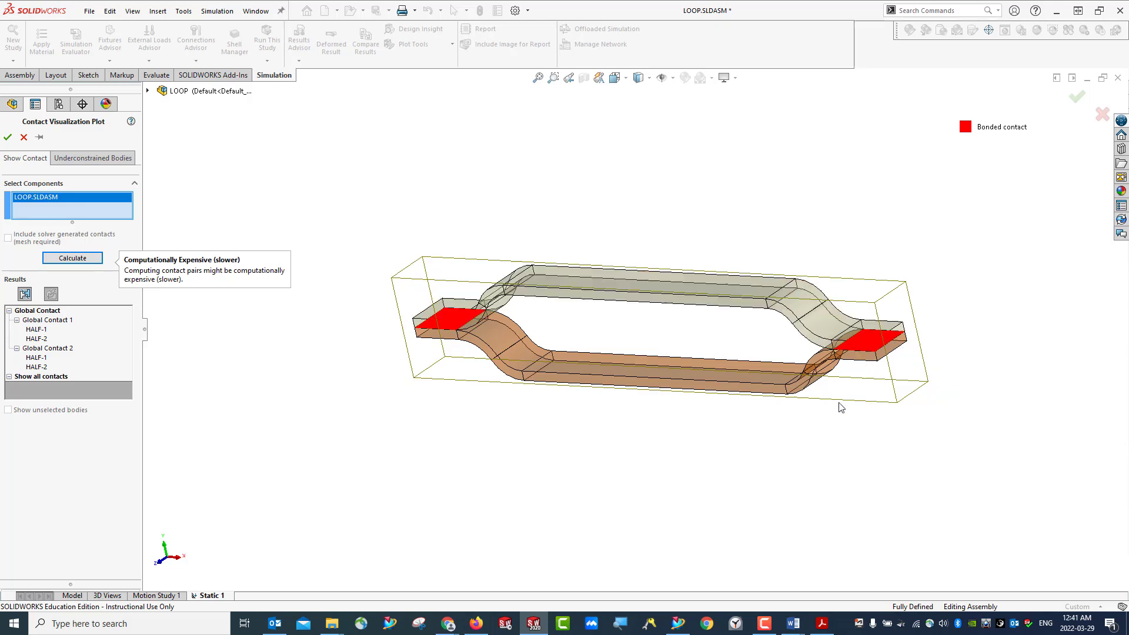
{"action": "middle_click_drag", "start_coordinate": [820, 421], "coordinate": [612, 396]}
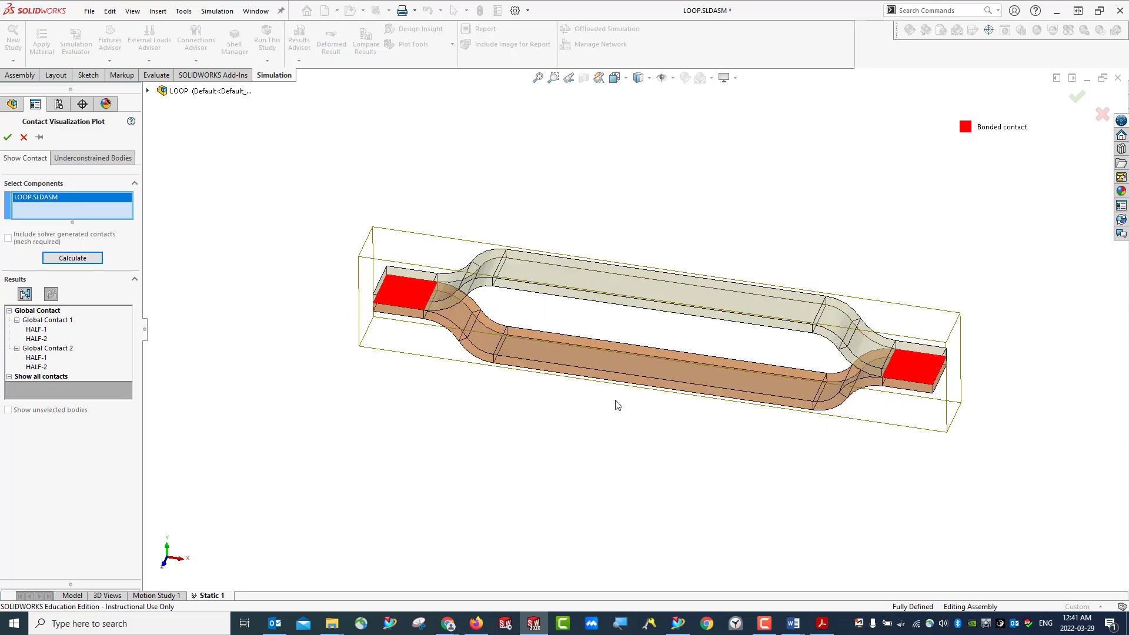
{"action": "left_click", "coordinate": [24, 138]}
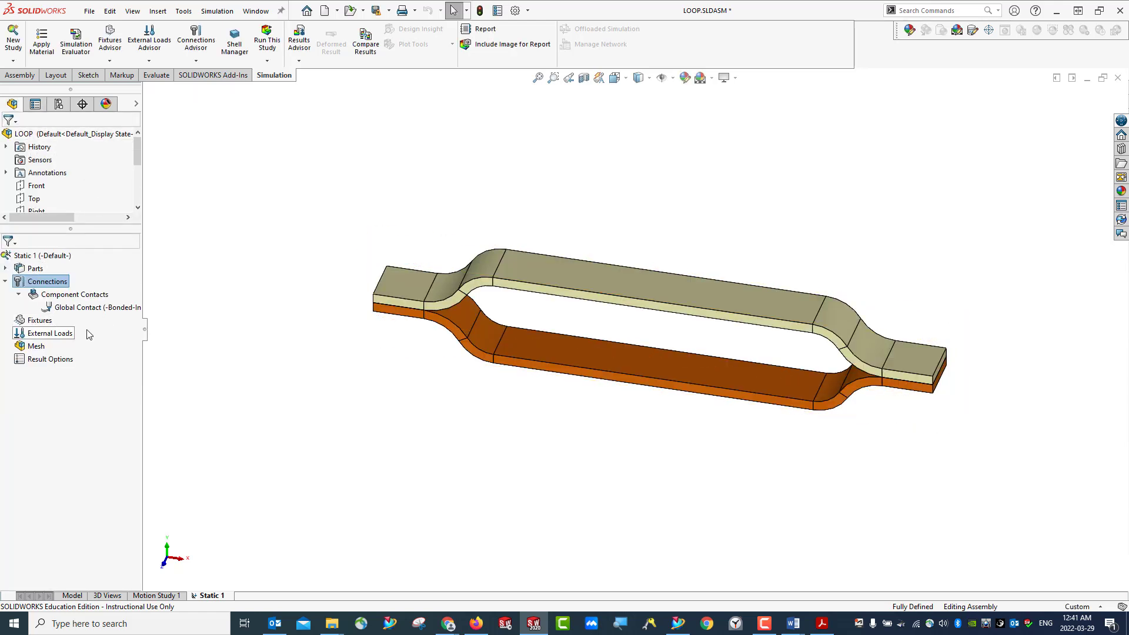
- Expand the study's parts and highlight HALF-1 and HALF-2 together
{"action": "left_click", "coordinate": [5, 268]}
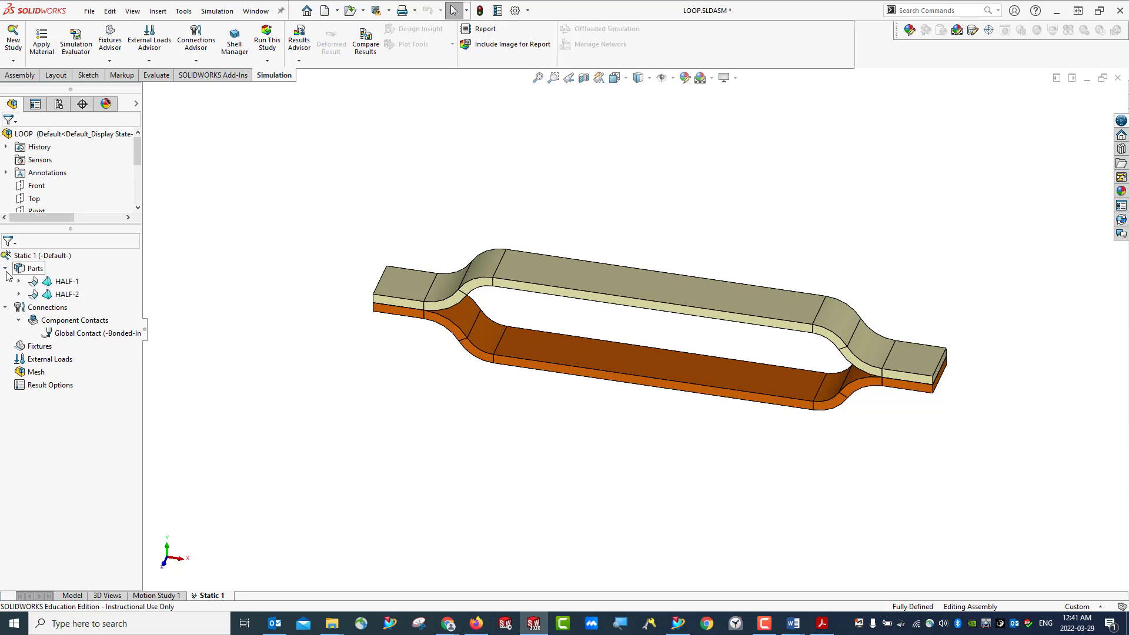
{"action": "left_click", "coordinate": [47, 284]}
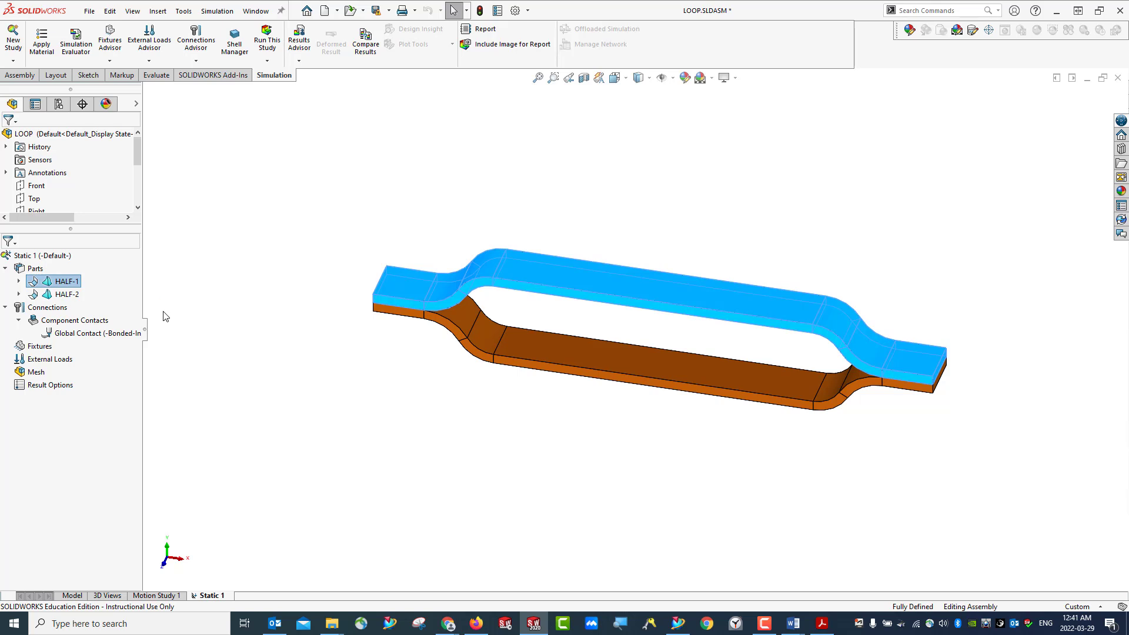
{"action": "left_click", "coordinate": [61, 295], "text": "ctrl"}
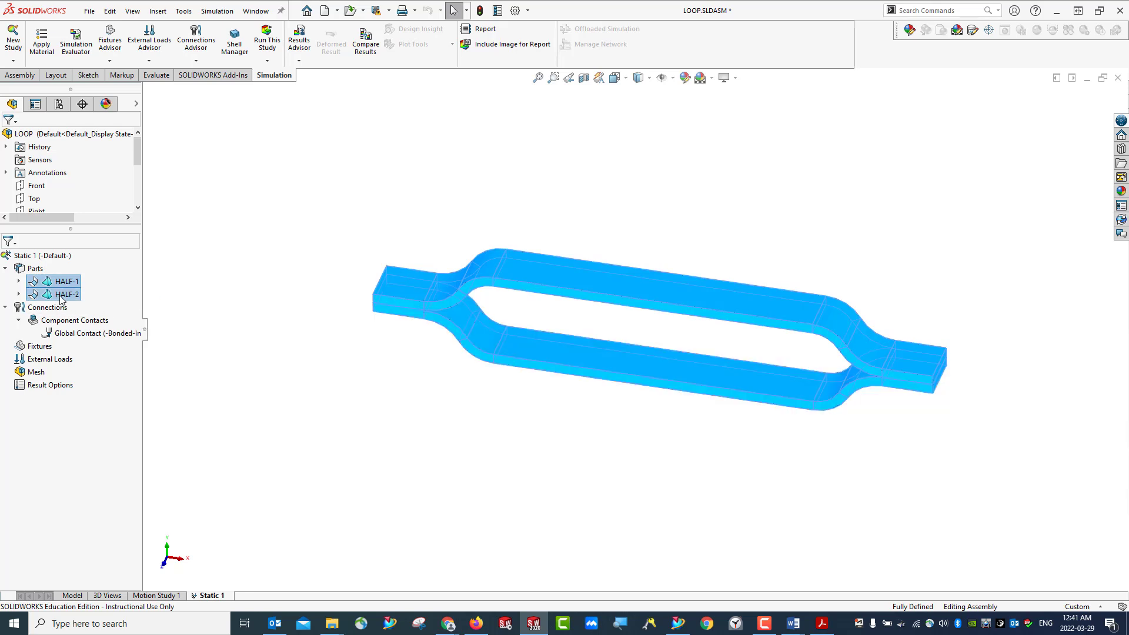
- Open the Static 1 study properties and review the thermal options and reference temperature at zero strain
{"action": "right_click", "coordinate": [26, 257]}
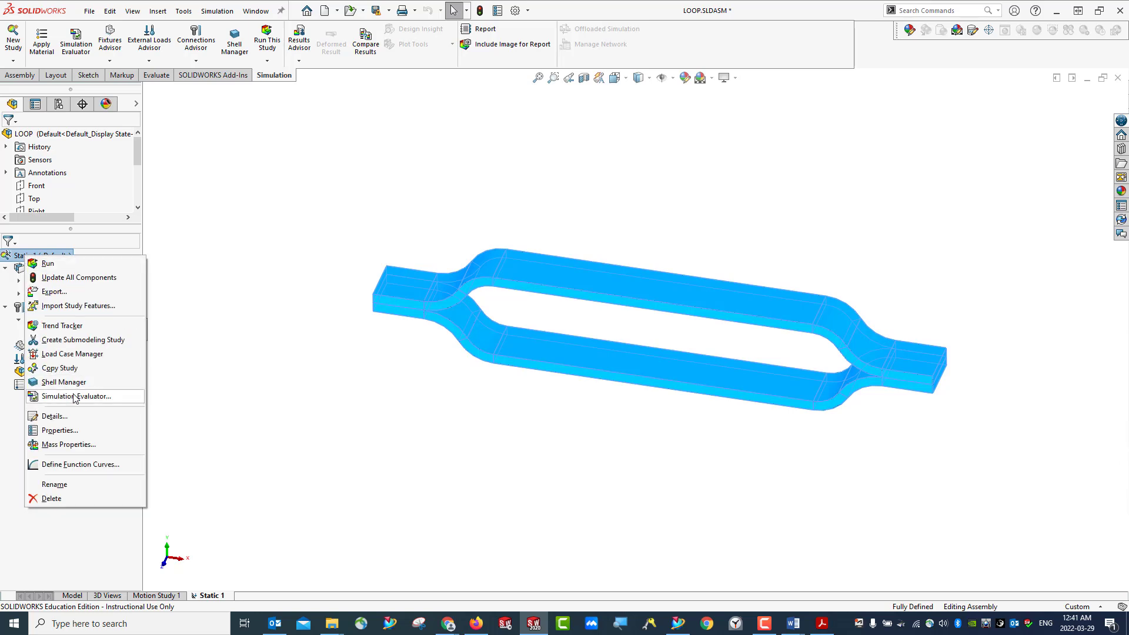
{"action": "left_click", "coordinate": [61, 432]}
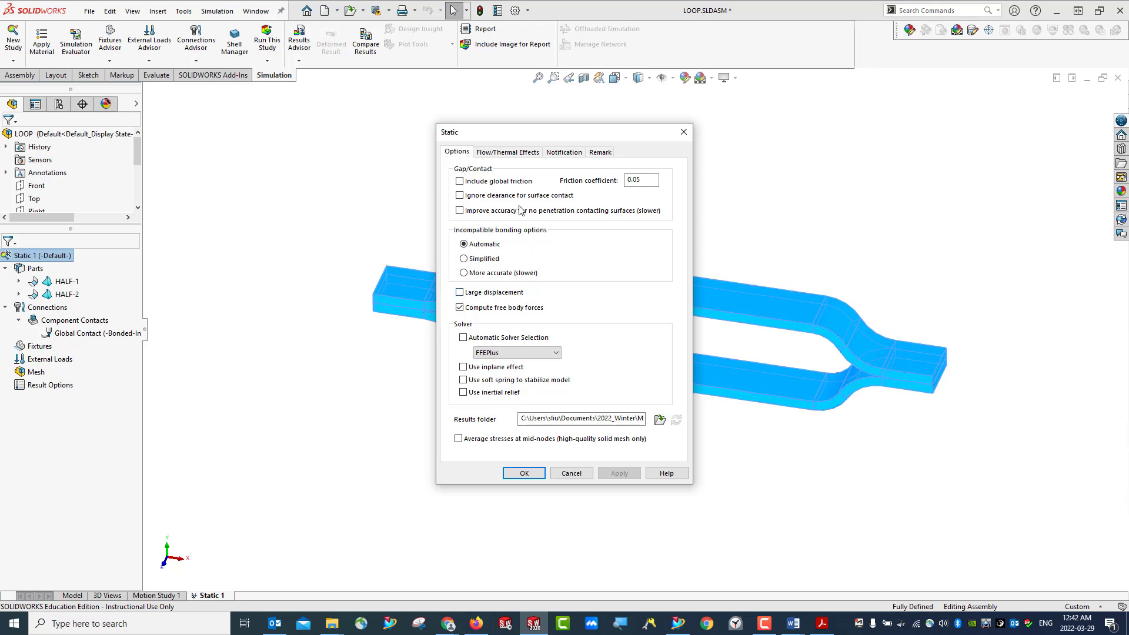
{"action": "left_click", "coordinate": [504, 153]}
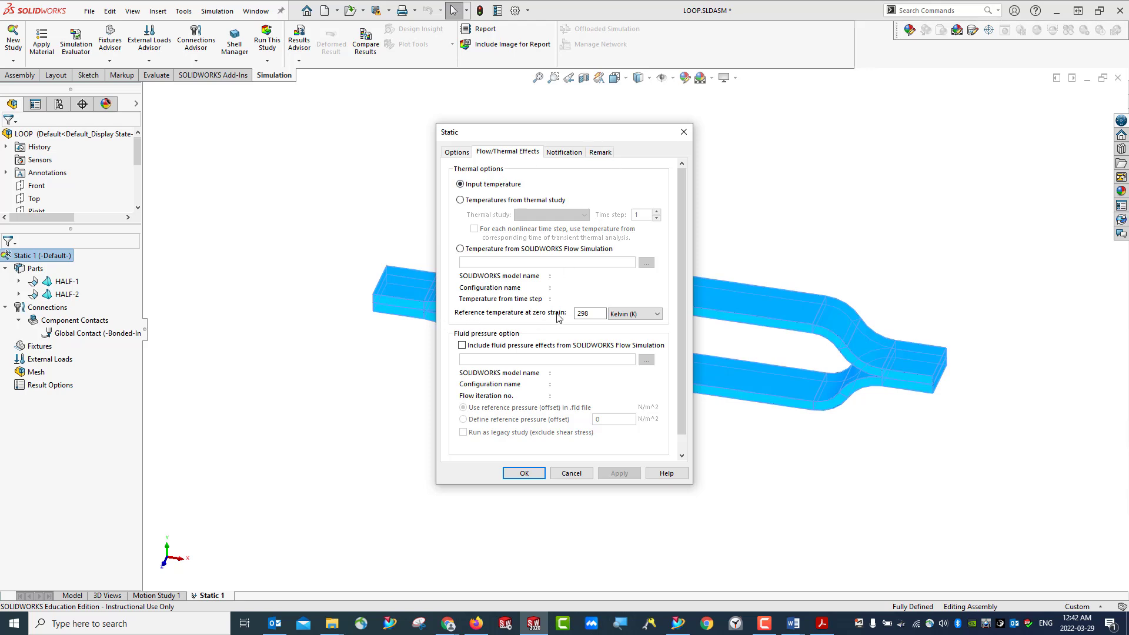
{"action": "left_click", "coordinate": [587, 313]}
- Enable soft spring stabilization and inertial relief for the static study, with Chapter_10 as the results folder
{"action": "left_click", "coordinate": [458, 154]}
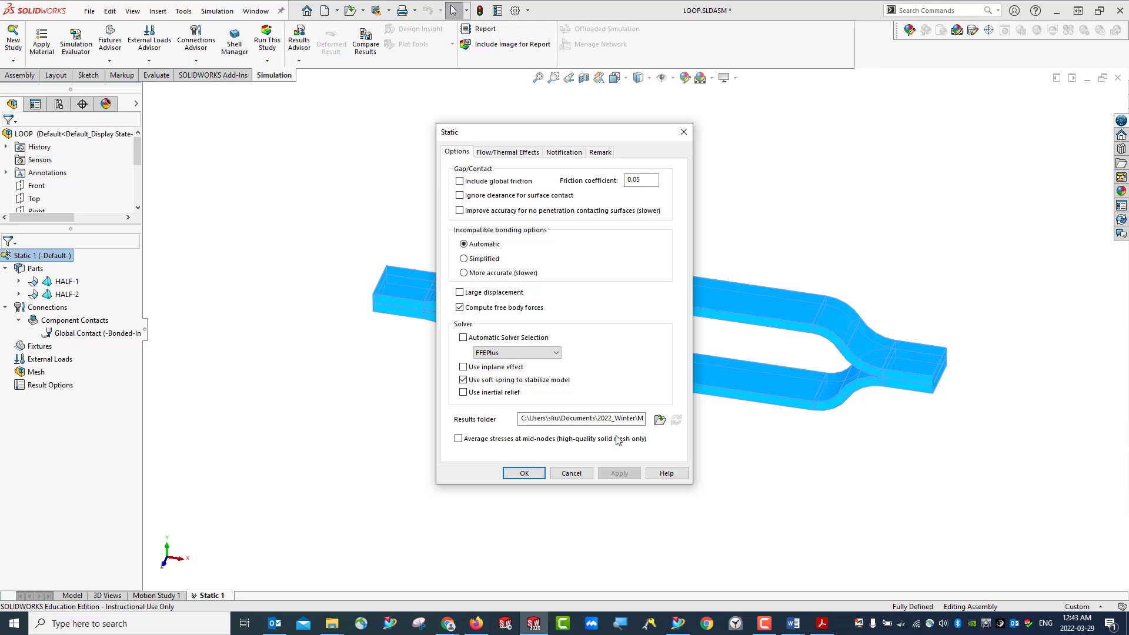
{"action": "left_click", "coordinate": [463, 393]}
{"action": "left_click", "coordinate": [661, 420]}
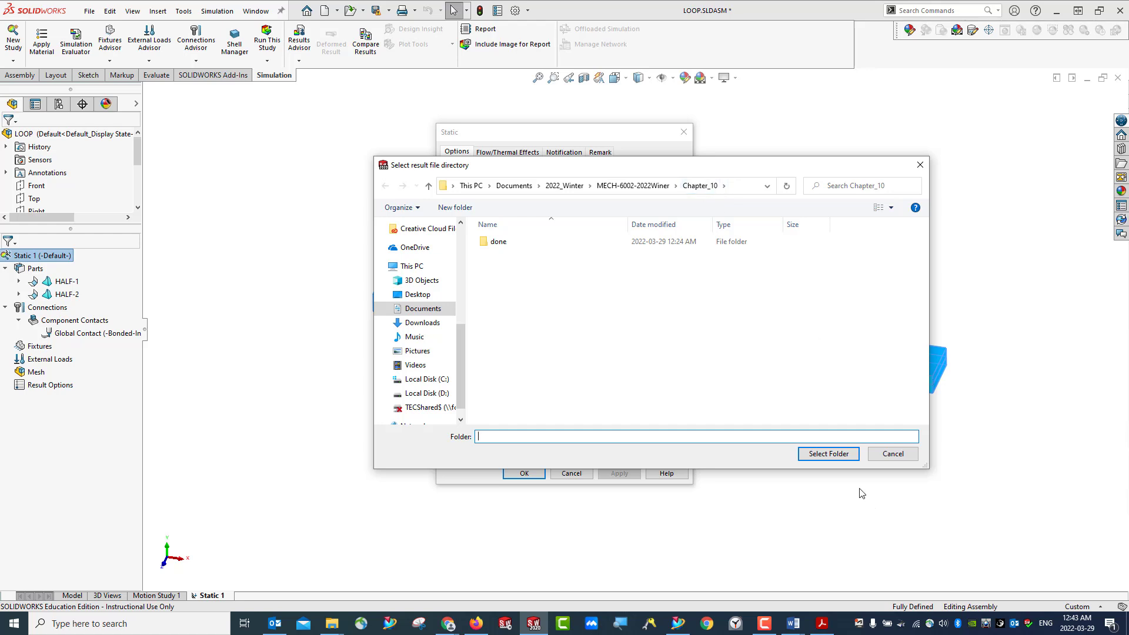
{"action": "left_click", "coordinate": [828, 454]}
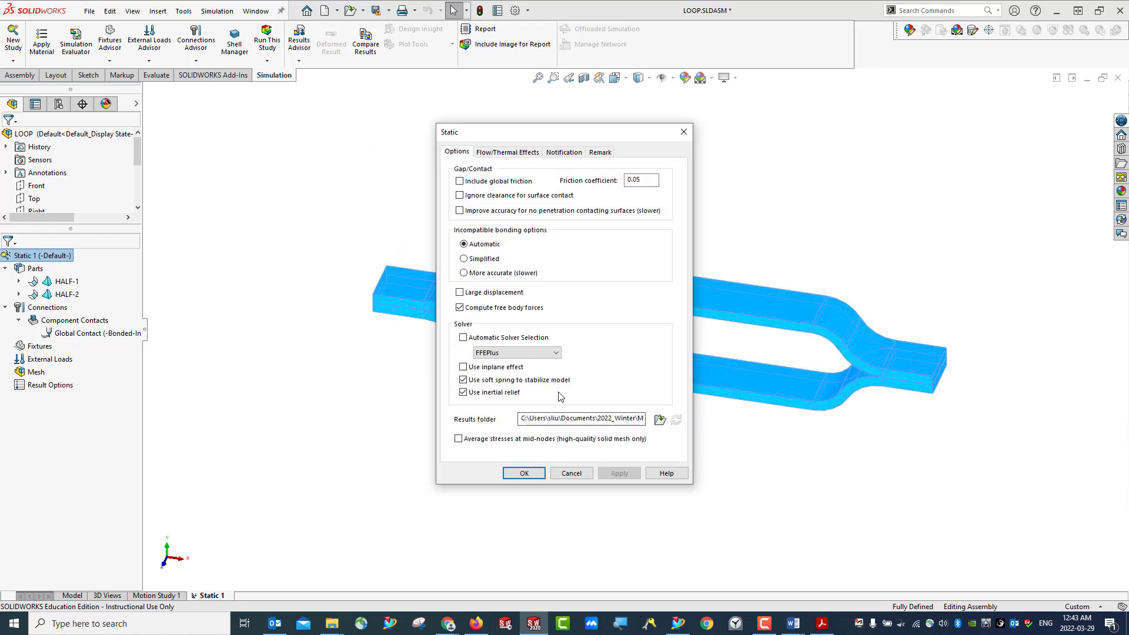
{"action": "left_click", "coordinate": [524, 474]}
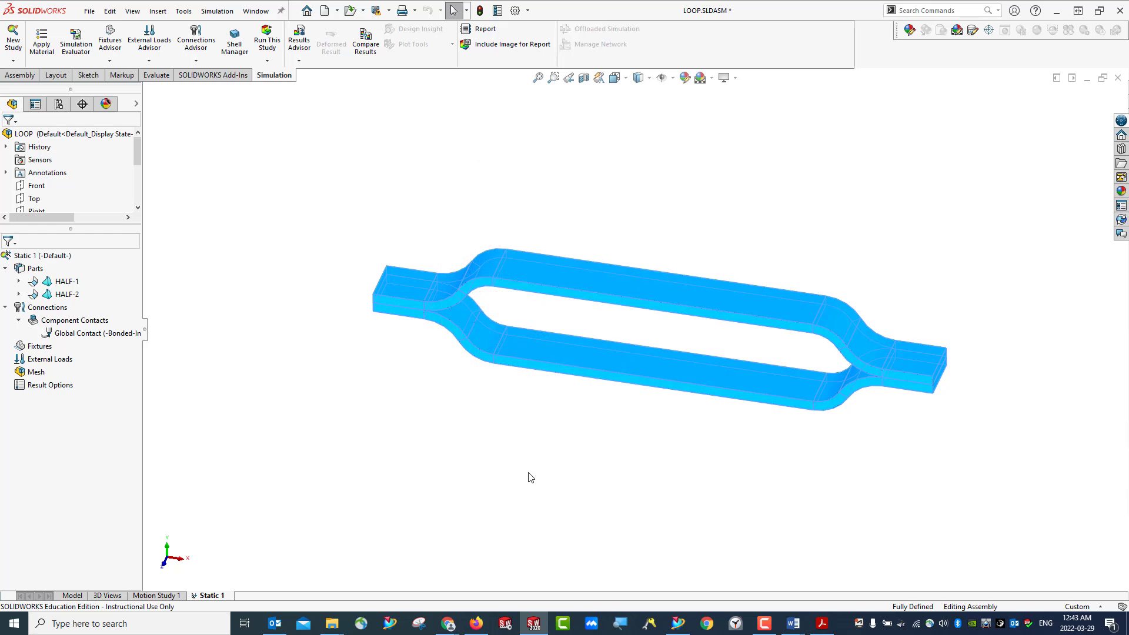
- Treat HALF-1 and HALF-2 as solid bodies in the study and save LOOP.SLDASM together with HALF.SLDPRT
{"action": "left_click", "coordinate": [43, 287]}
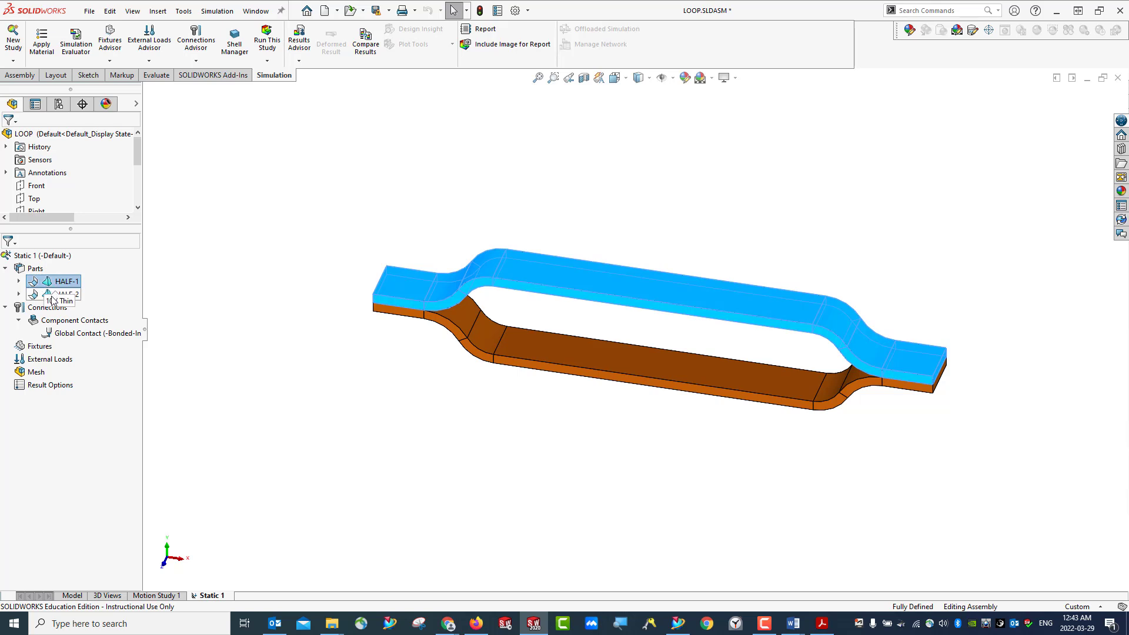
{"action": "left_click", "coordinate": [53, 297], "text": "ctrl"}
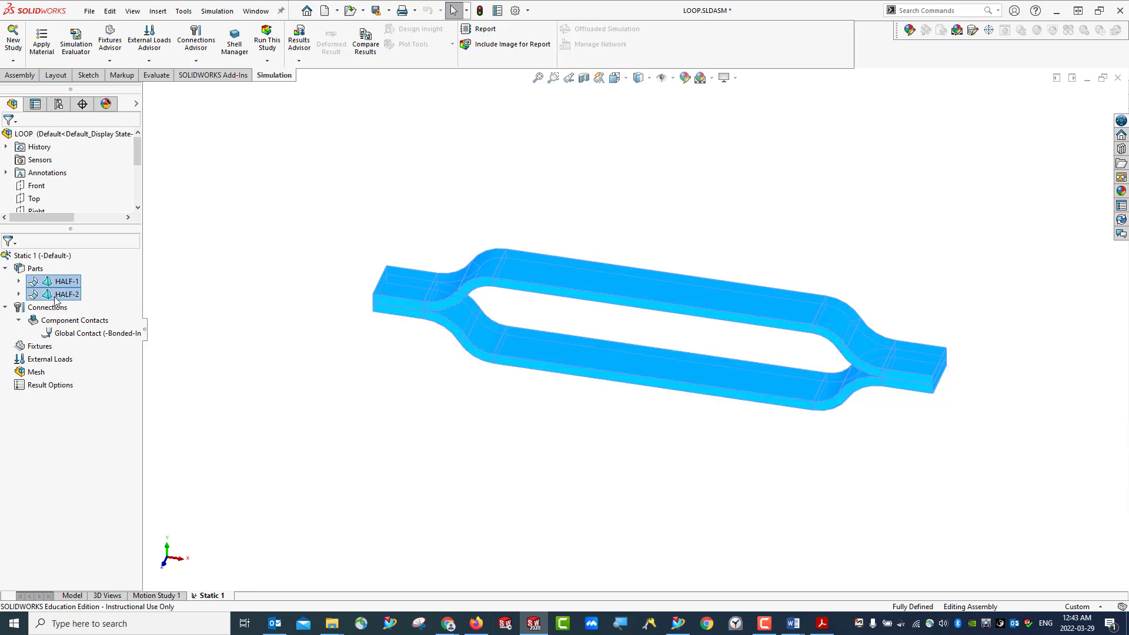
{"action": "right_click", "coordinate": [53, 297]}
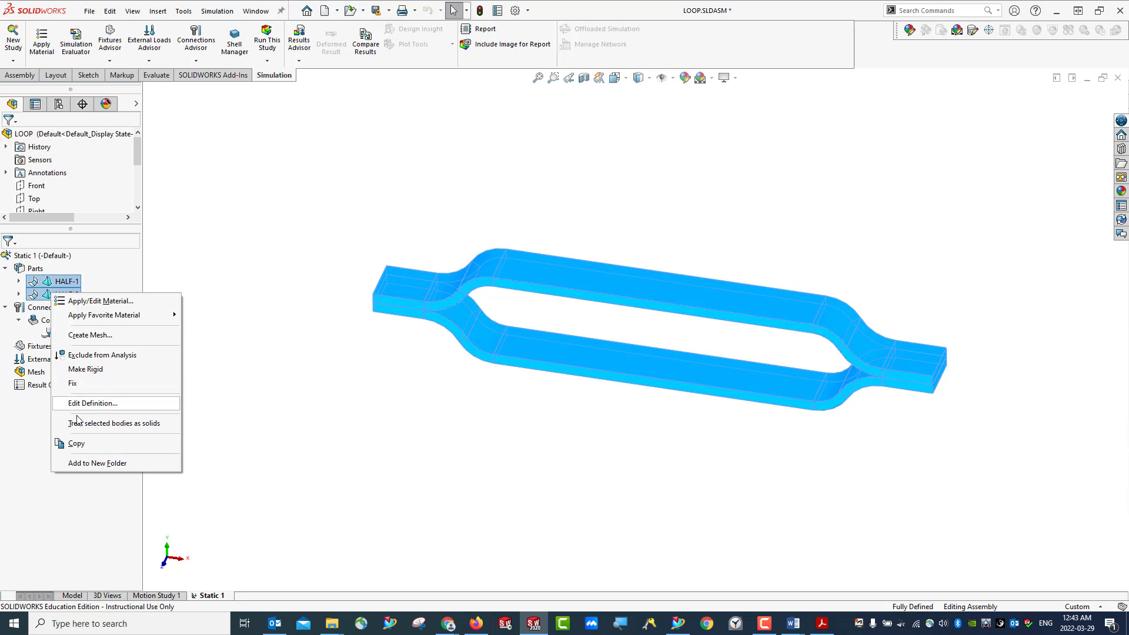
{"action": "left_click", "coordinate": [146, 424]}
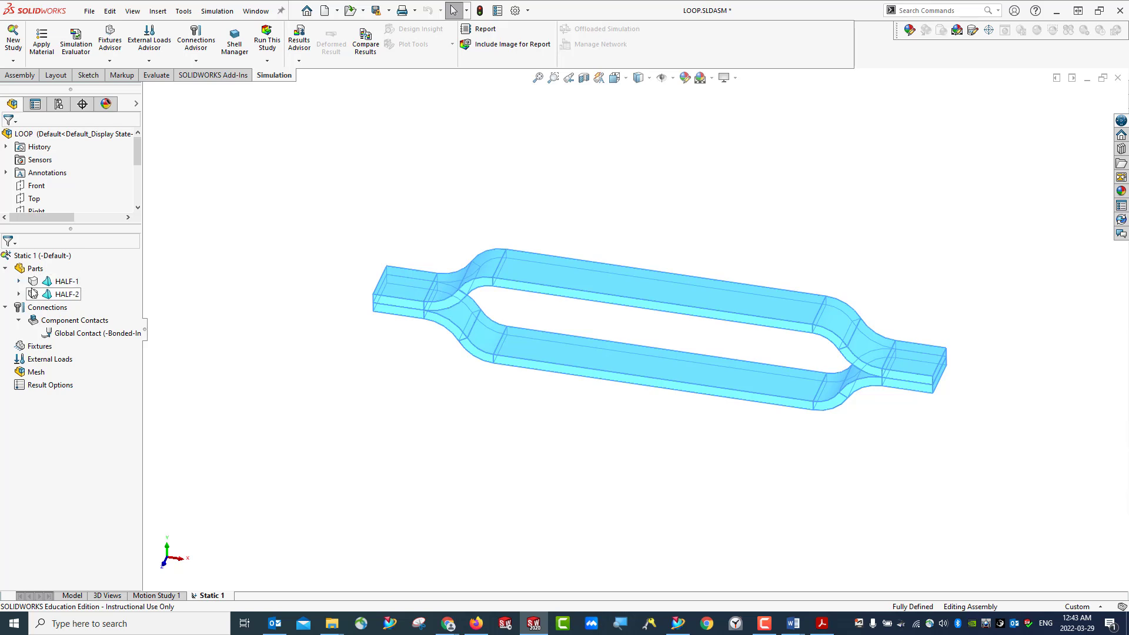
{"action": "left_click", "coordinate": [376, 11]}
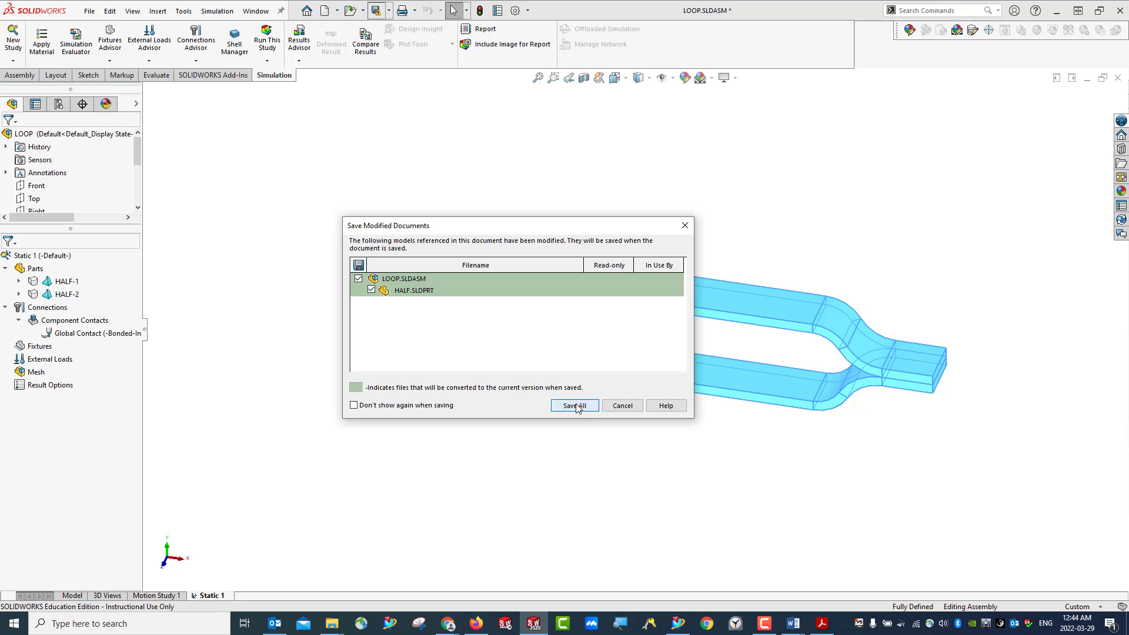
{"action": "left_click", "coordinate": [575, 405]}
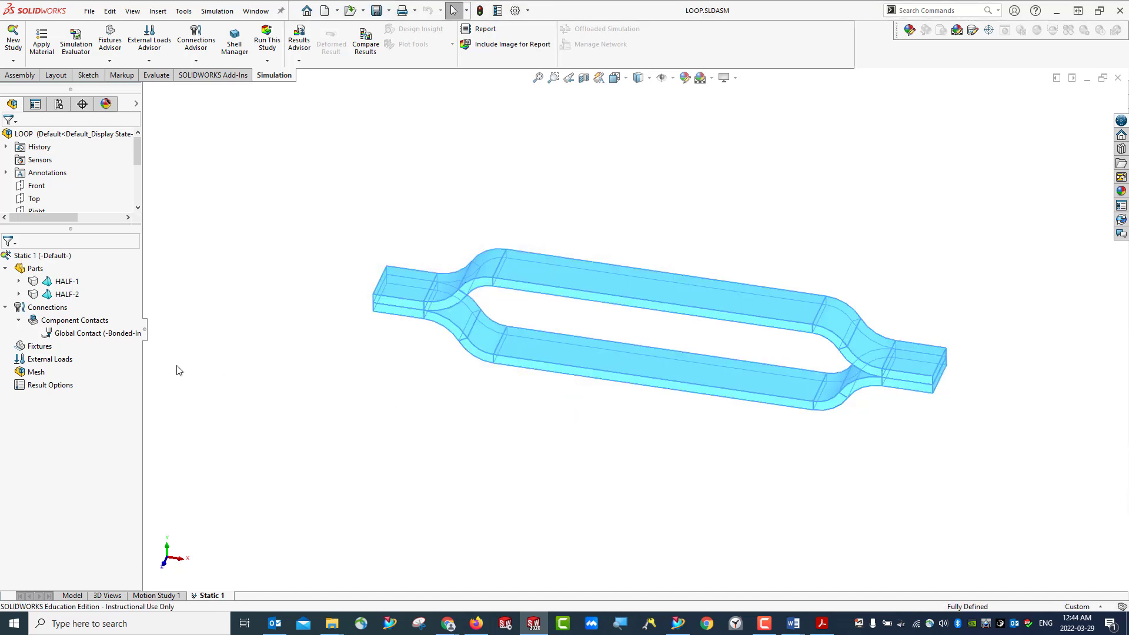
- Widen the study tree to read the full name of the contact listed beneath HALF-1
{"action": "left_click", "coordinate": [19, 281]}
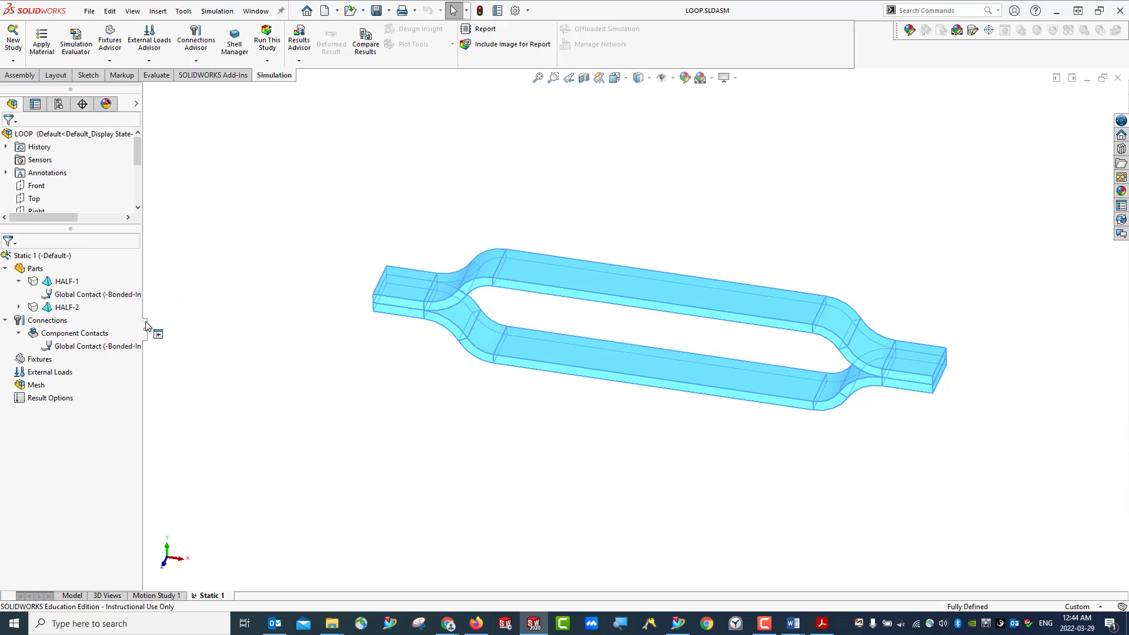
{"action": "left_click_drag", "start_coordinate": [146, 325], "coordinate": [205, 325]}
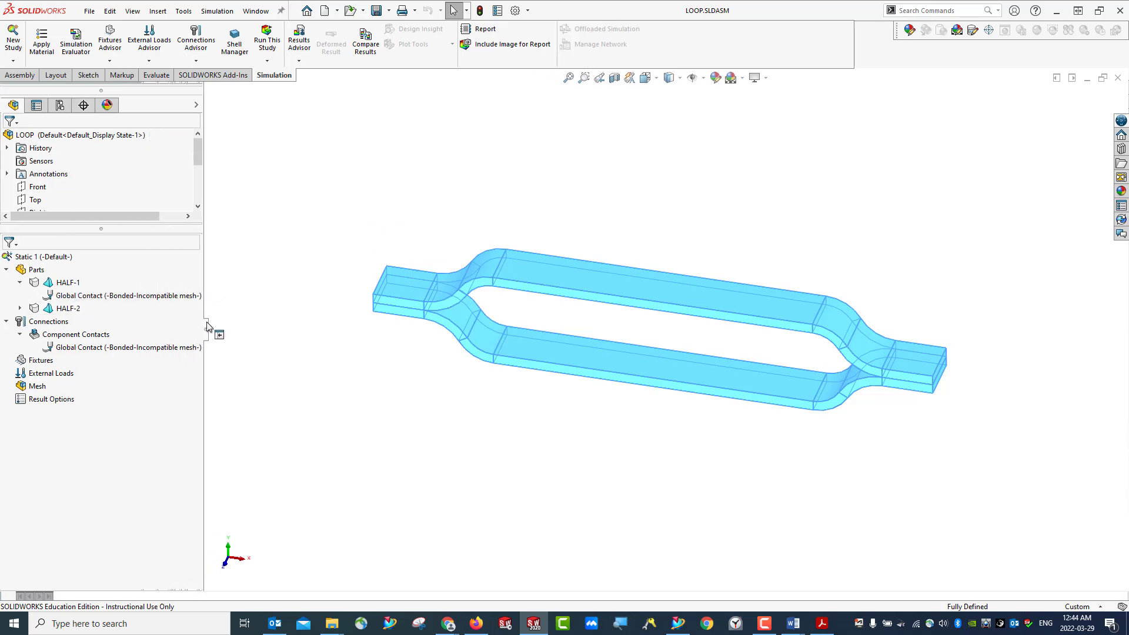
{"action": "left_click", "coordinate": [20, 283]}
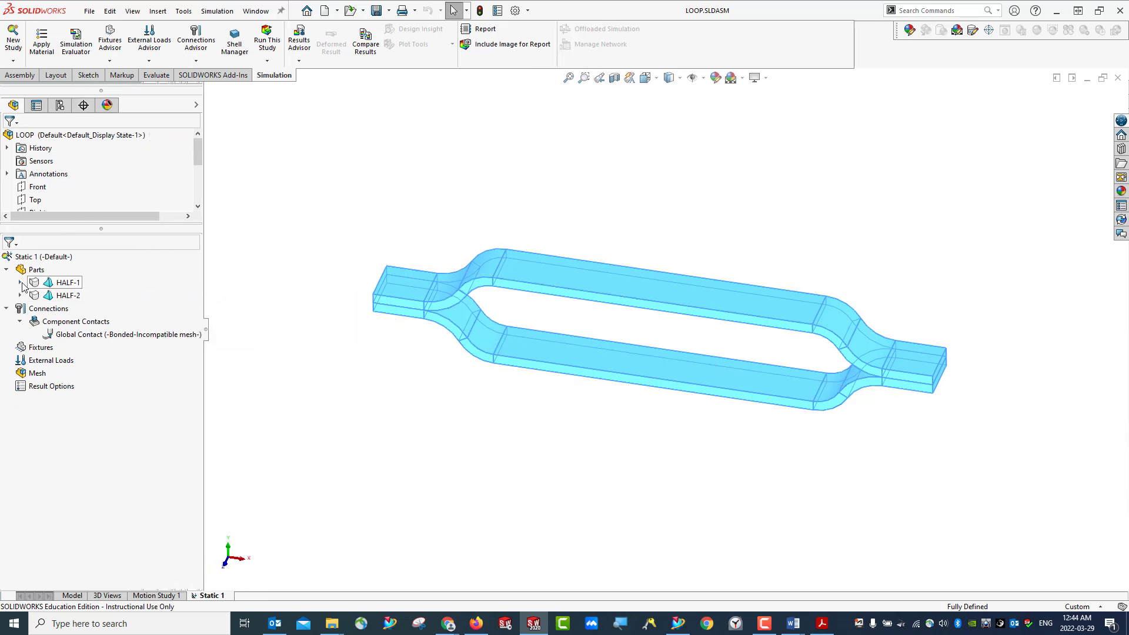
- Apply 1060 Alloy to HALF-1 in the study, enlarging the Material dialog to check its thermal properties
{"action": "left_click", "coordinate": [67, 285]}
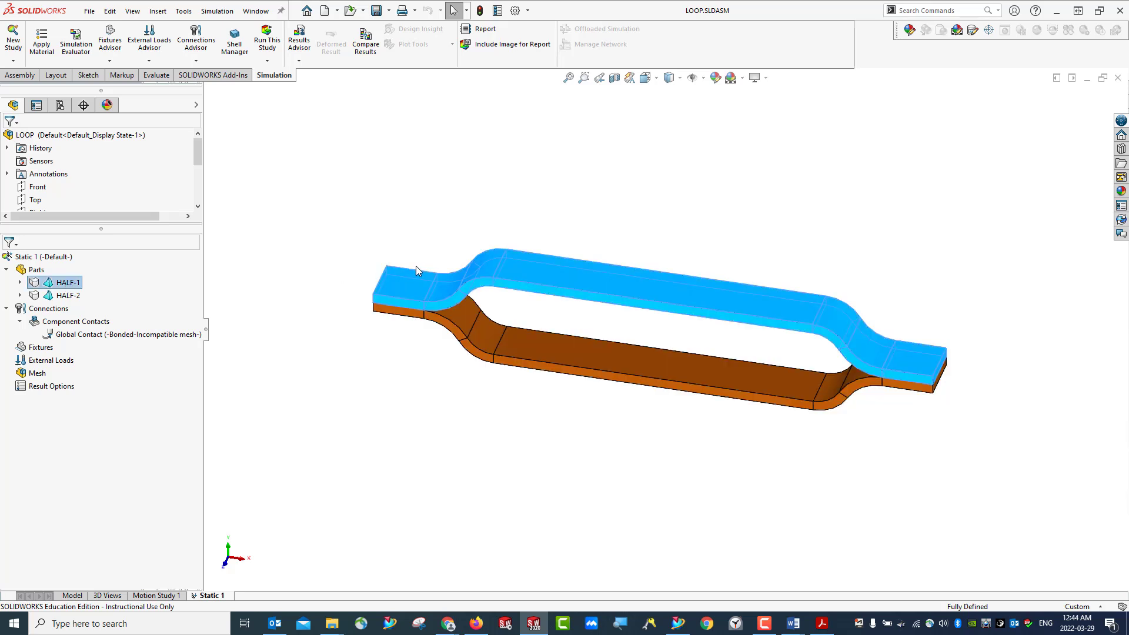
{"action": "right_click", "coordinate": [67, 285]}
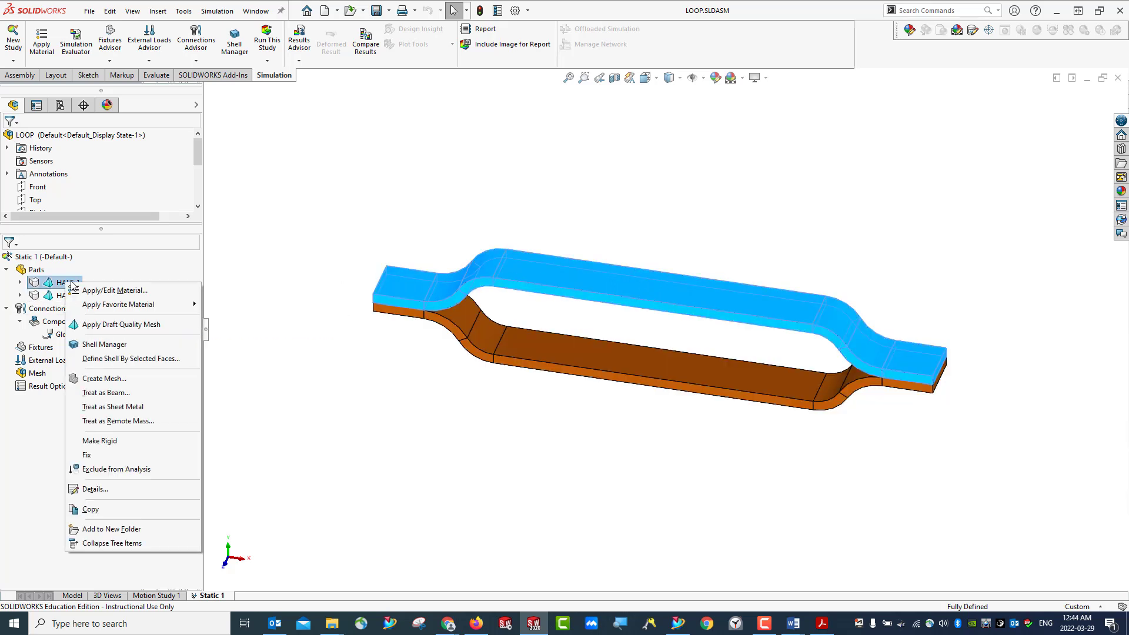
{"action": "key", "text": "Escape"}
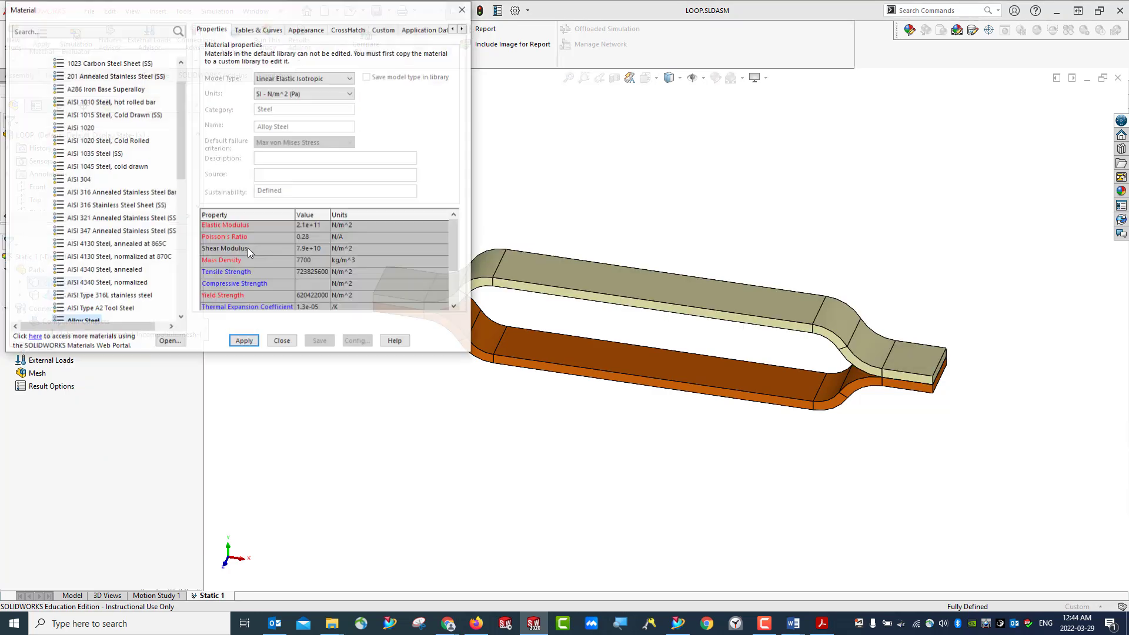
{"action": "left_click", "coordinate": [103, 31]}
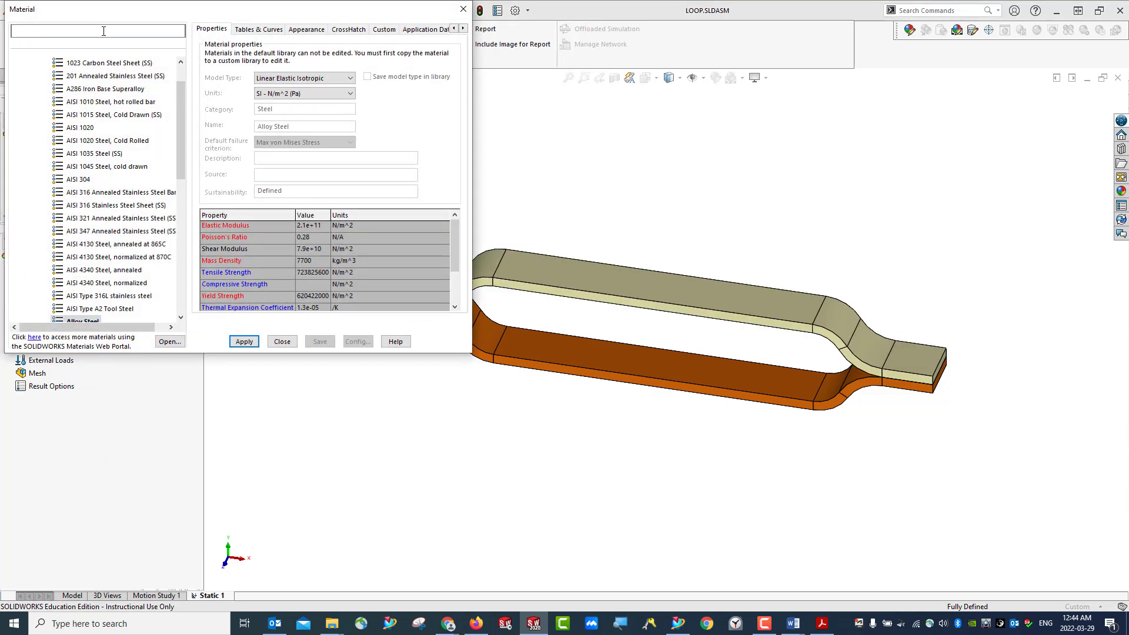
{"action": "type", "text": "1060"}
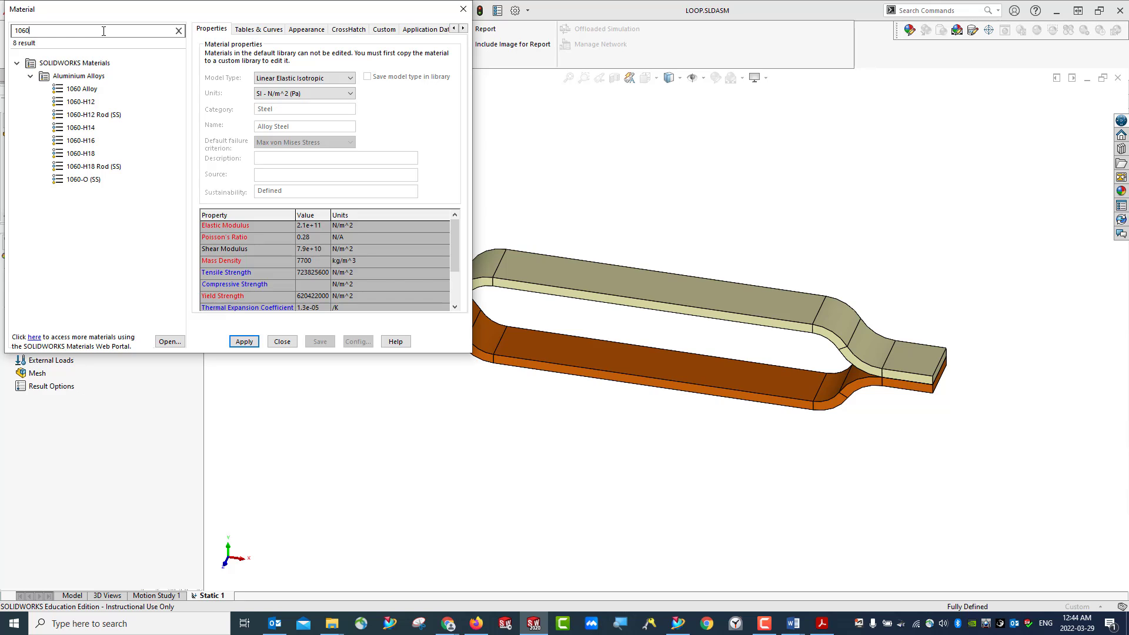
{"action": "left_click", "coordinate": [86, 92]}
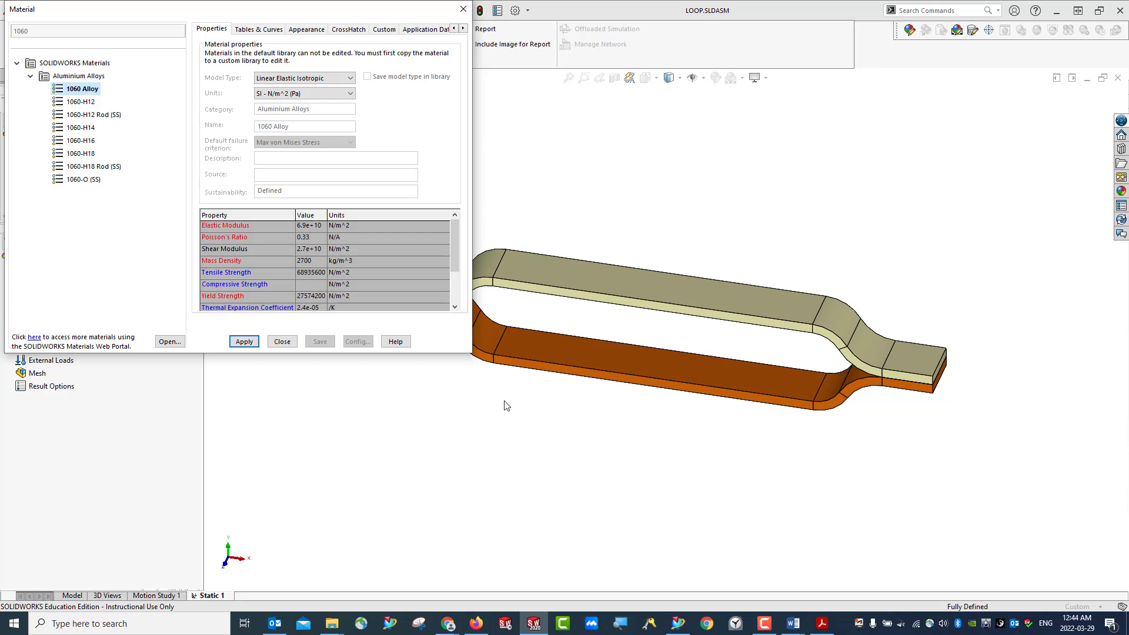
{"action": "left_click_drag", "start_coordinate": [473, 352], "coordinate": [557, 425]}
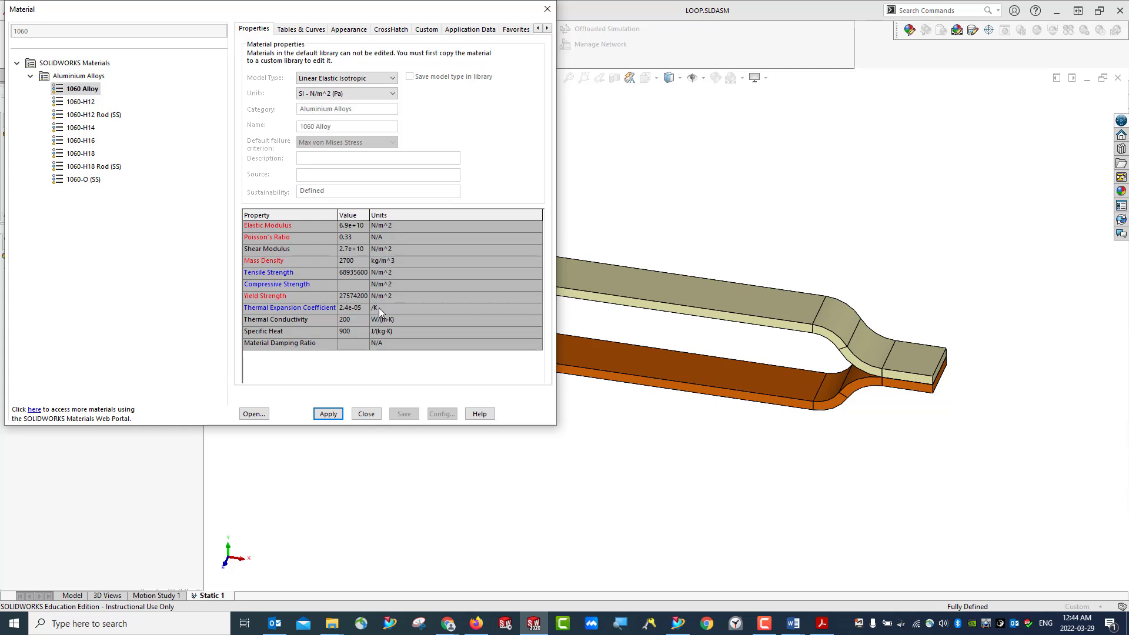
{"action": "left_click", "coordinate": [329, 414]}
- Try to assign Plain Carbon Steel to HALF-2 while keeping the same Material dialog open
{"action": "left_click_drag", "start_coordinate": [234, 11], "coordinate": [468, 40]}
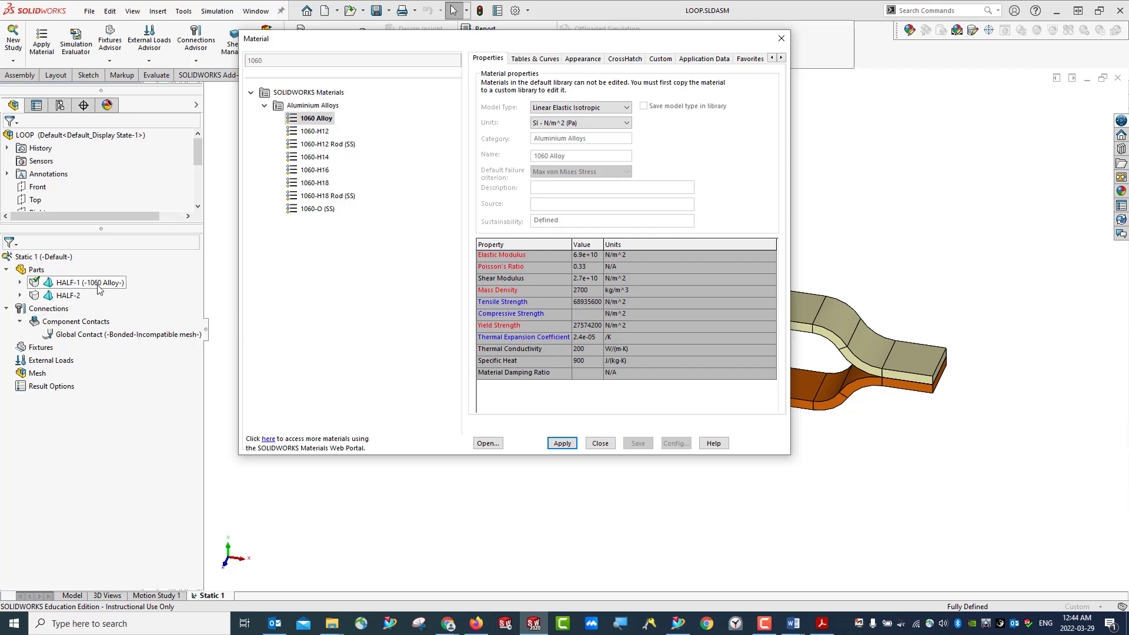
{"action": "left_click", "coordinate": [67, 299]}
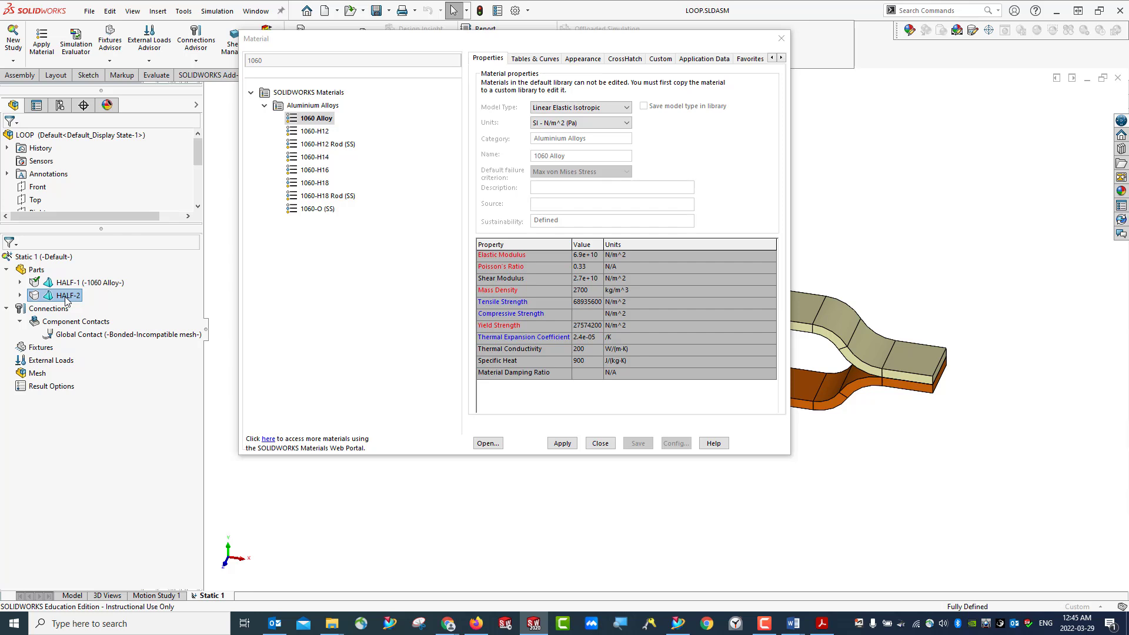
{"action": "left_click", "coordinate": [293, 60]}
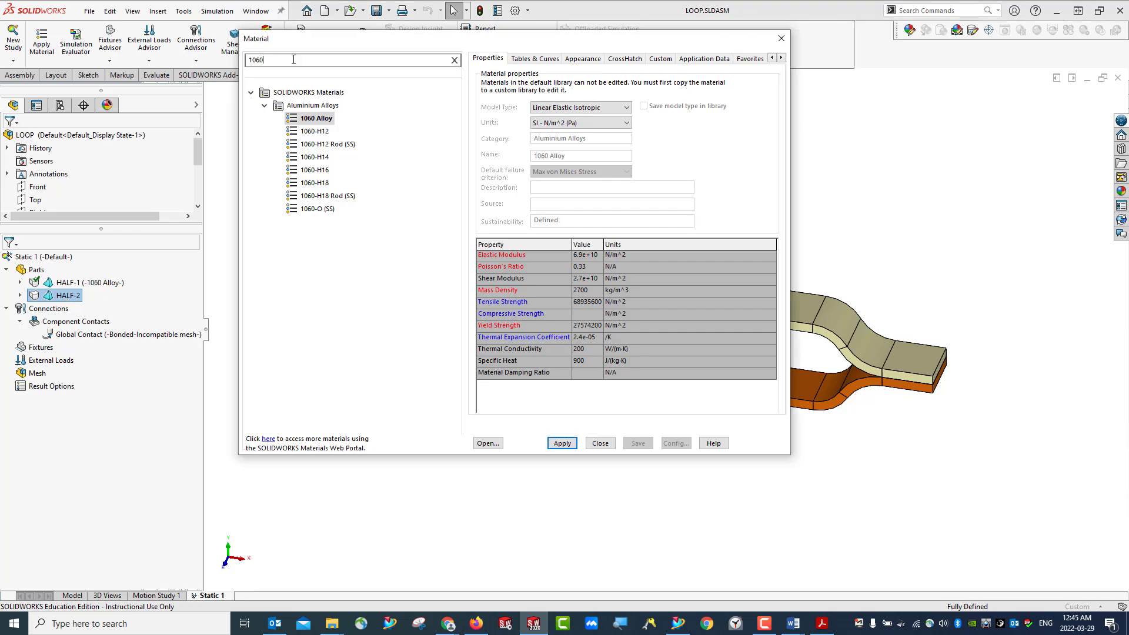
{"action": "key", "text": "BackSpace"}
{"action": "key", "text": "BackSpace"}
{"action": "key", "text": "BackSpace"}
{"action": "key", "text": "BackSpace"}
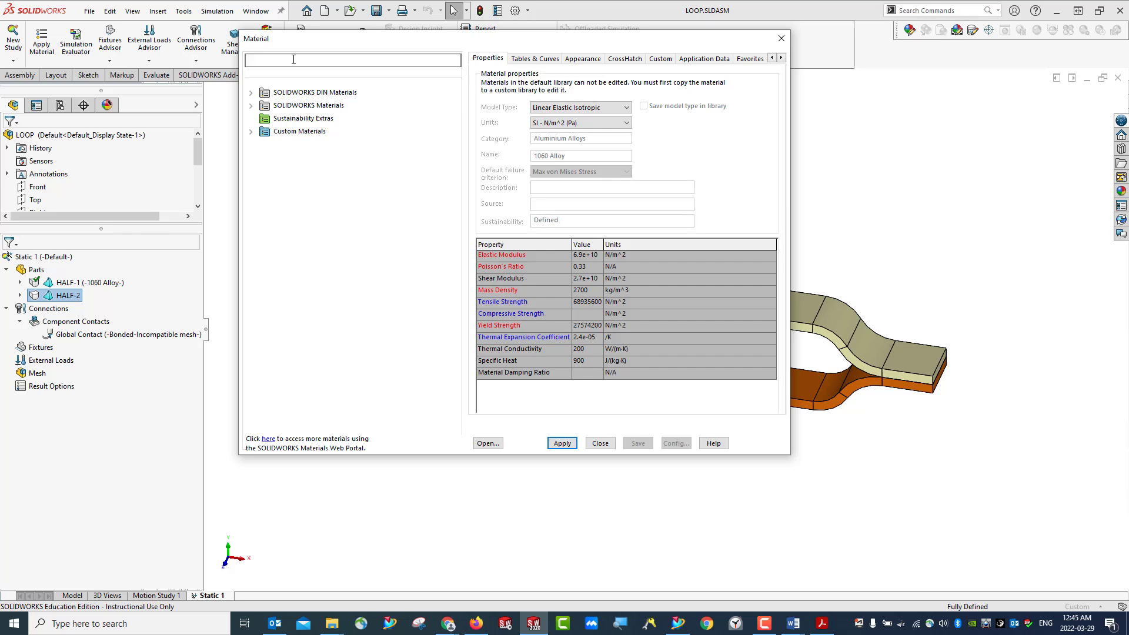
{"action": "type", "text": "plain"}
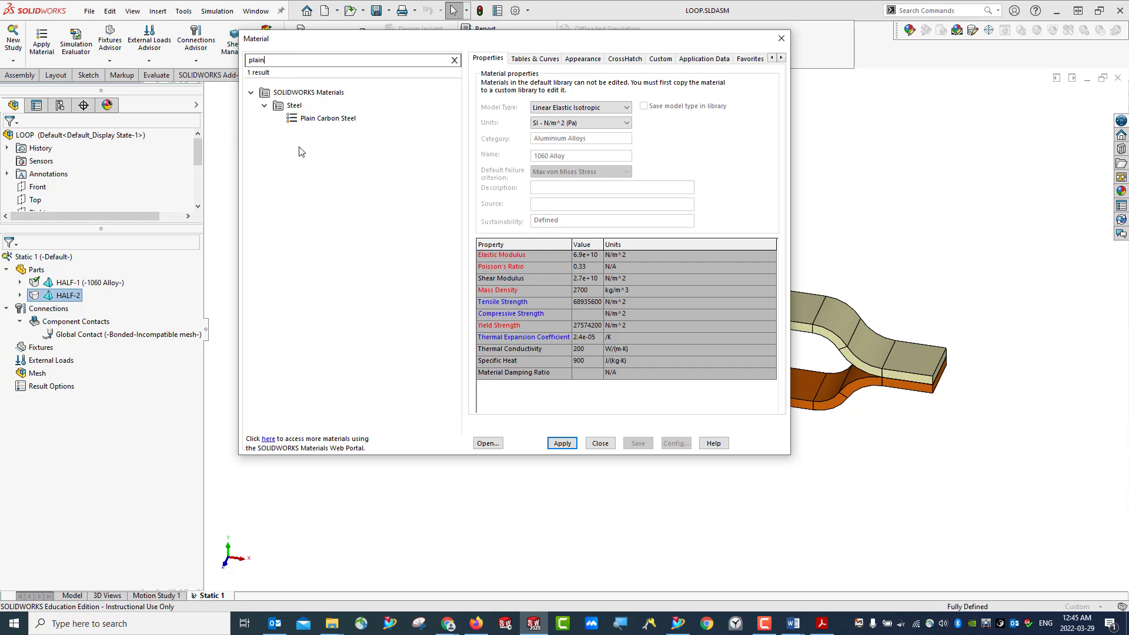
{"action": "left_click", "coordinate": [307, 120]}
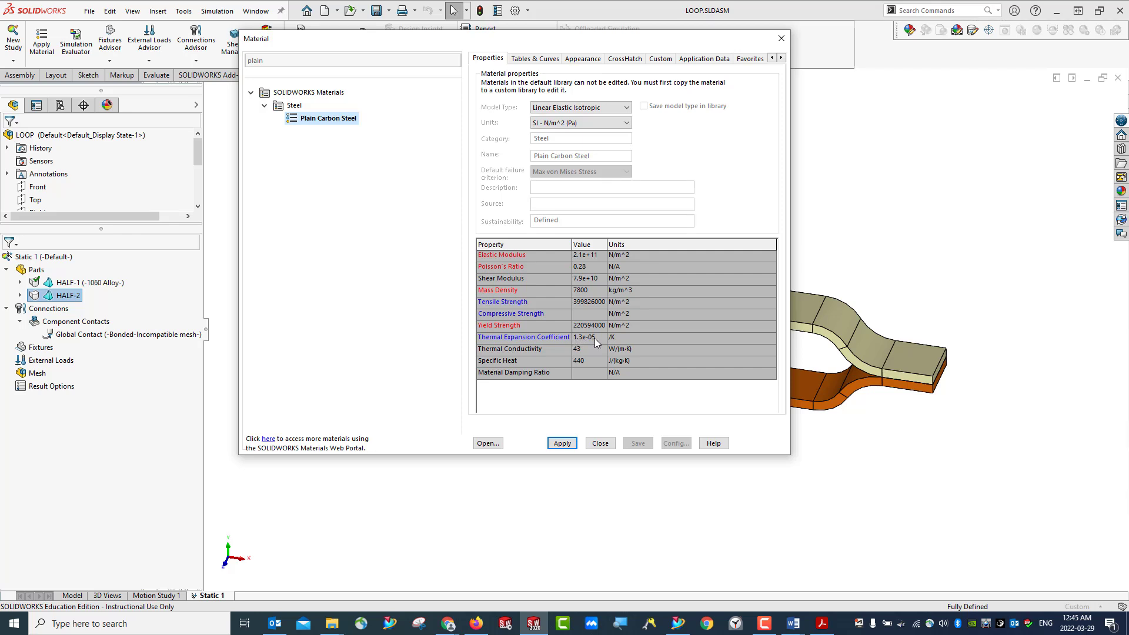
{"action": "left_click", "coordinate": [563, 444]}
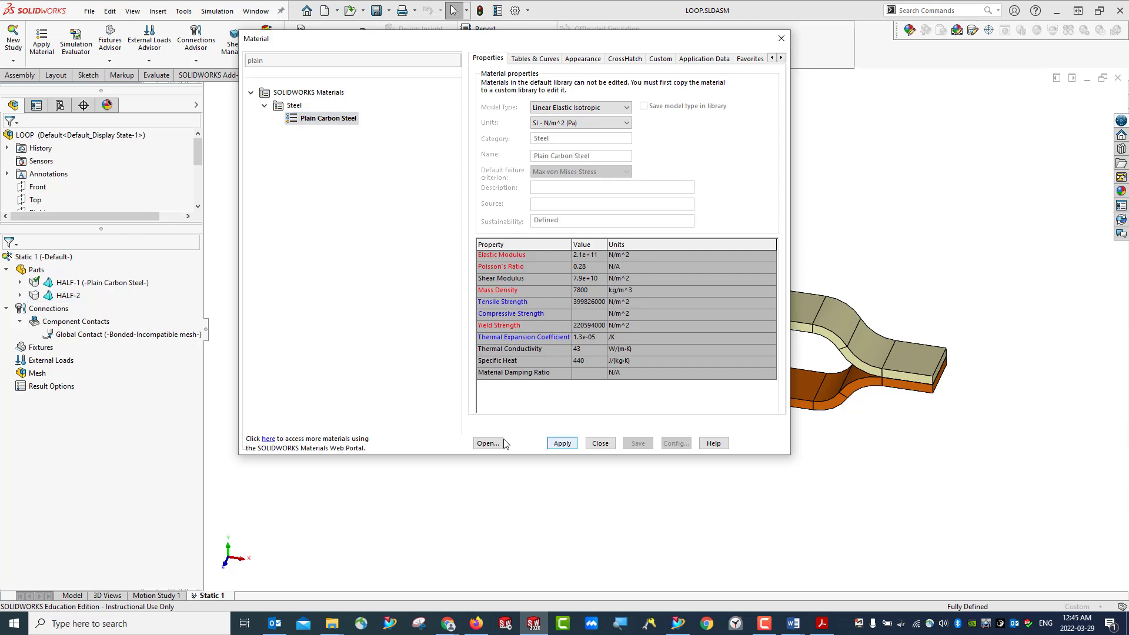
{"action": "left_click", "coordinate": [87, 285]}
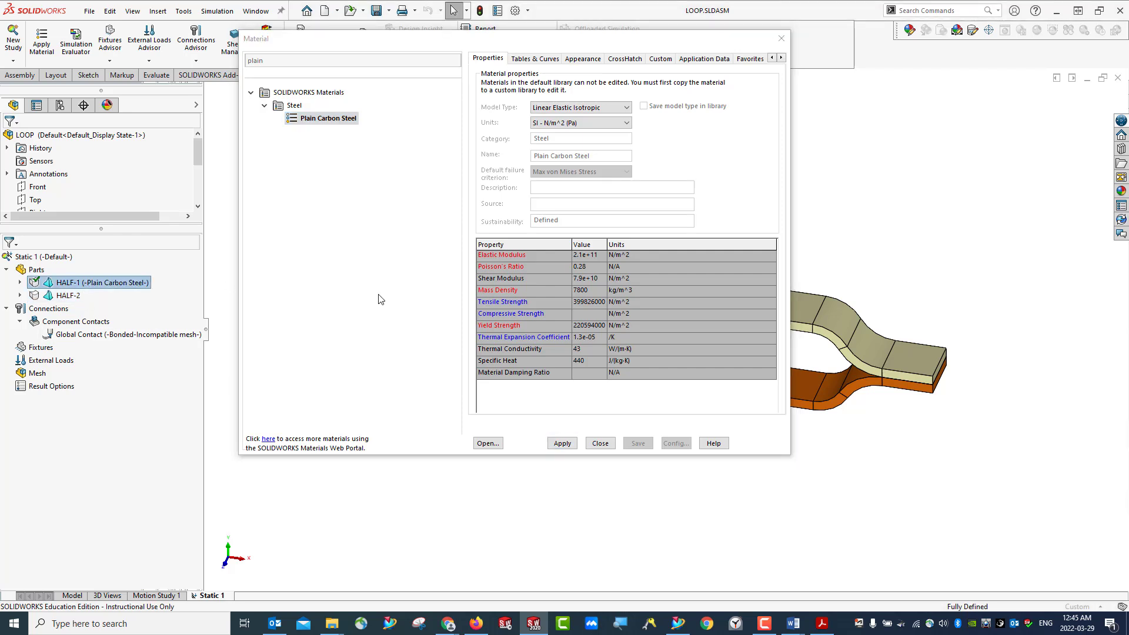
{"action": "left_click", "coordinate": [68, 295]}
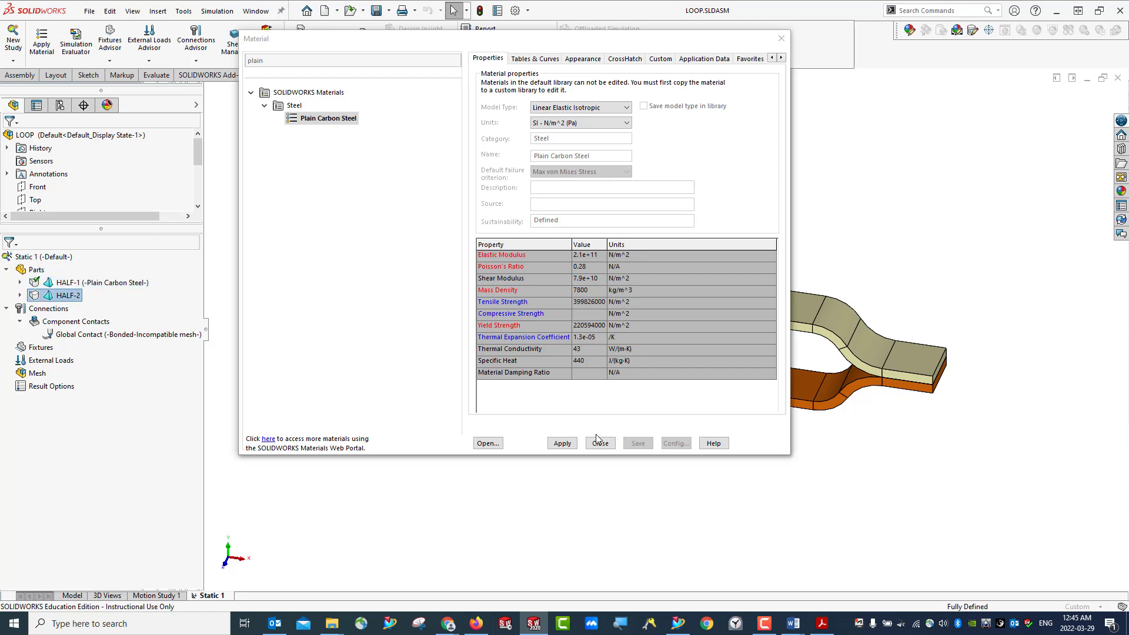
{"action": "left_click", "coordinate": [564, 444]}
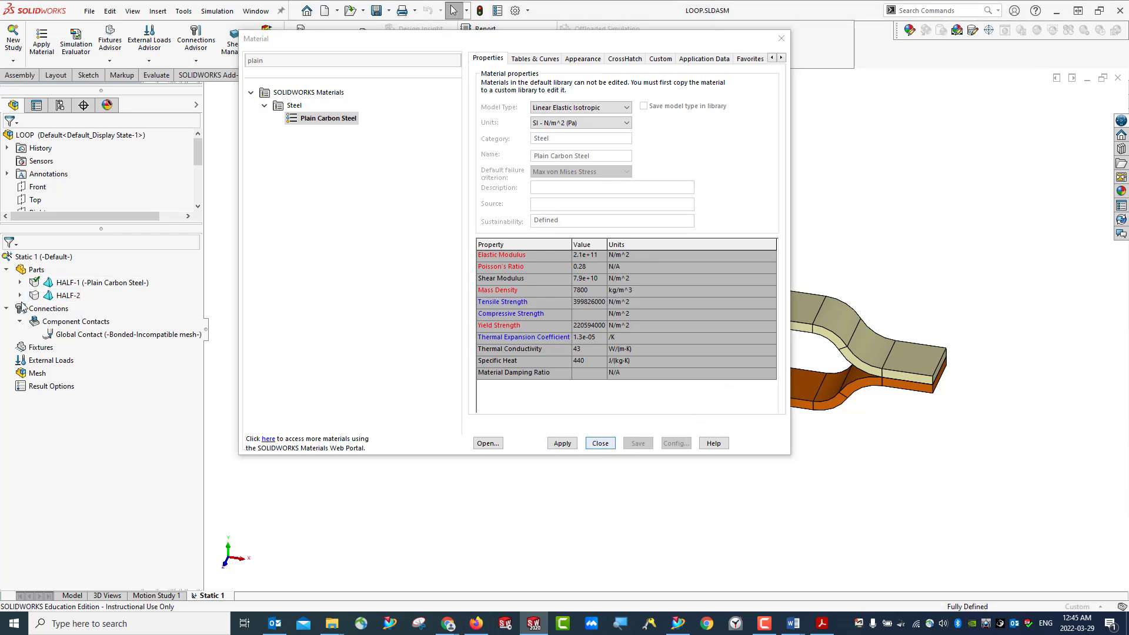
- Reassign 1060 Alloy to HALF-1 and close the Material dialog
{"action": "left_click", "coordinate": [69, 283]}
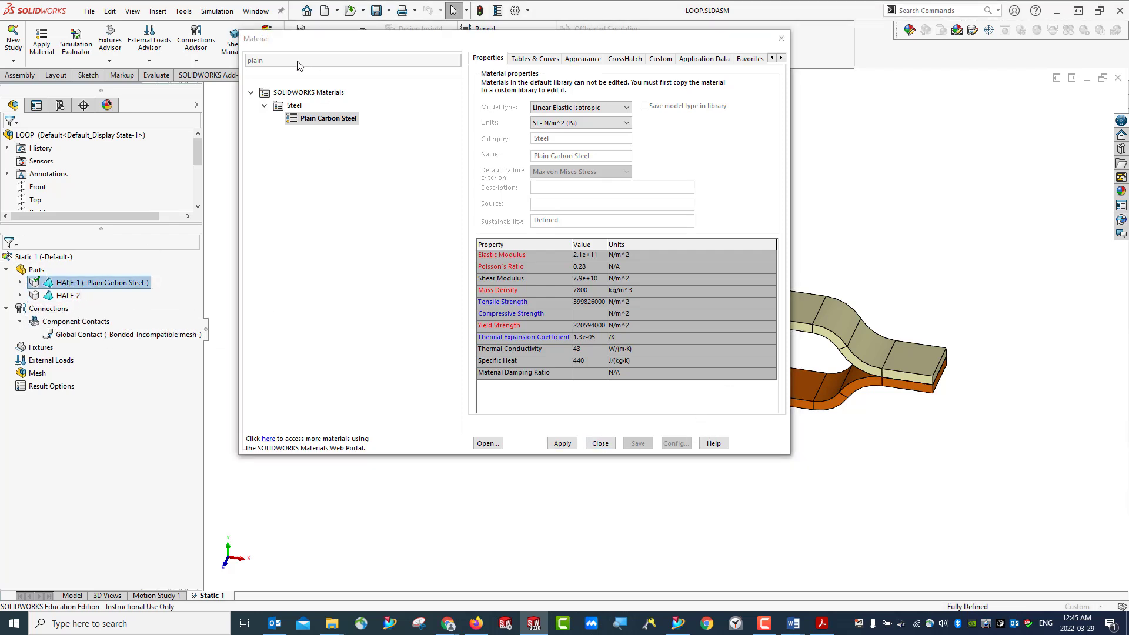
{"action": "left_click", "coordinate": [297, 61]}
{"action": "key", "text": "BackSpace"}
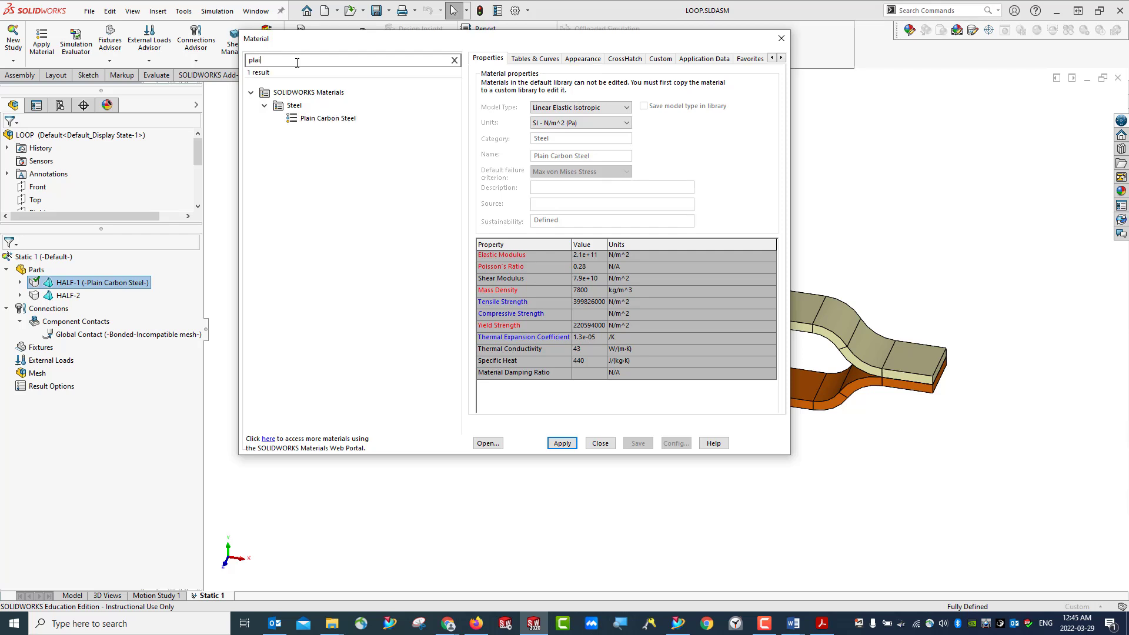
{"action": "key", "text": "BackSpace"}
{"action": "key", "text": "BackSpace"}
{"action": "key", "text": "BackSpace"}
{"action": "key", "text": "BackSpace"}
{"action": "type", "text": "060"}
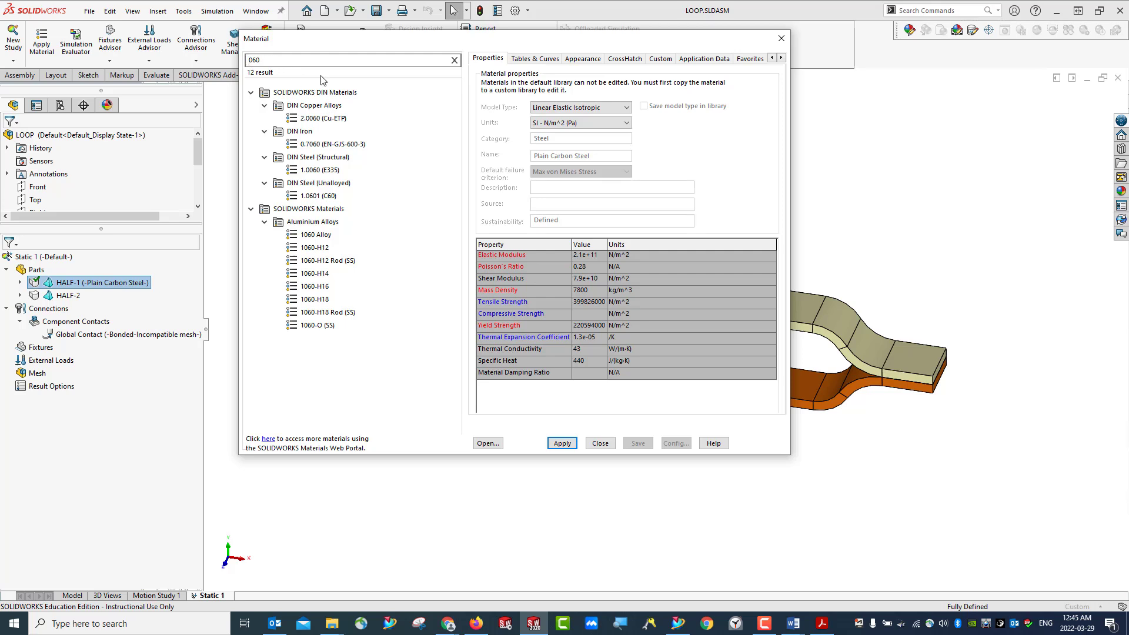
{"action": "key", "text": "Home"}
{"action": "type", "text": "1"}
{"action": "left_click", "coordinate": [312, 119]}
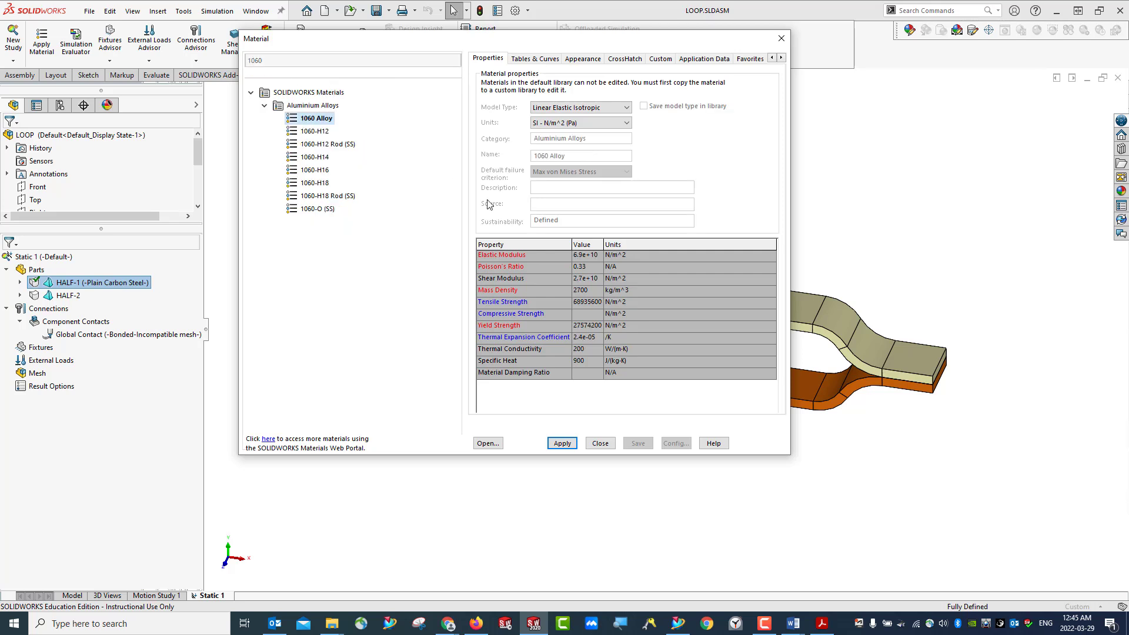
{"action": "left_click", "coordinate": [562, 444]}
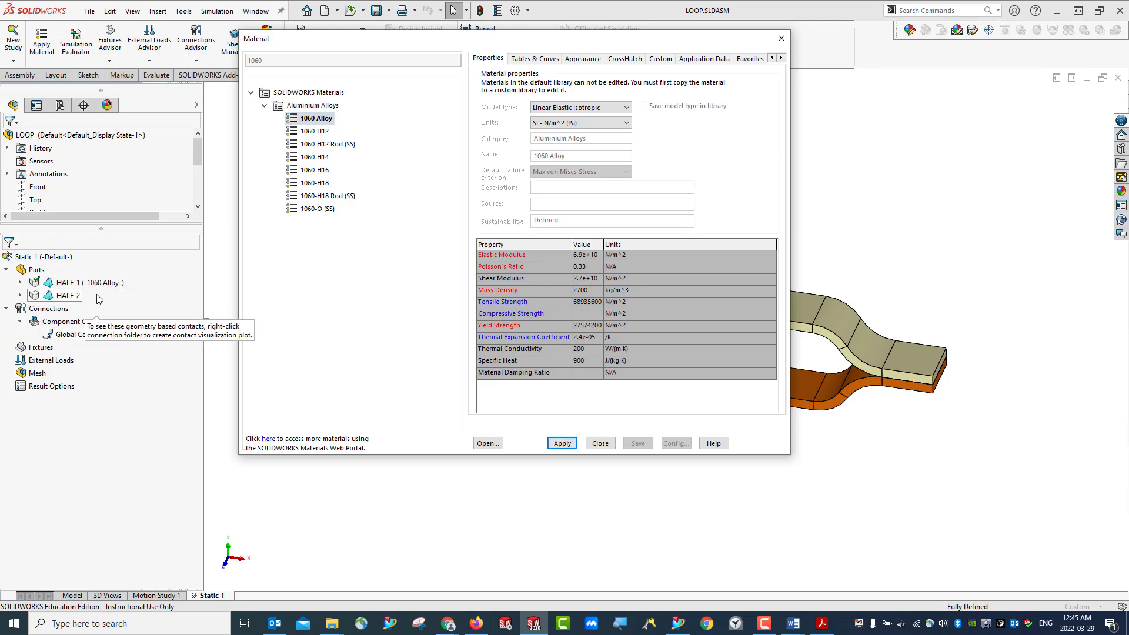
{"action": "left_click", "coordinate": [600, 443]}
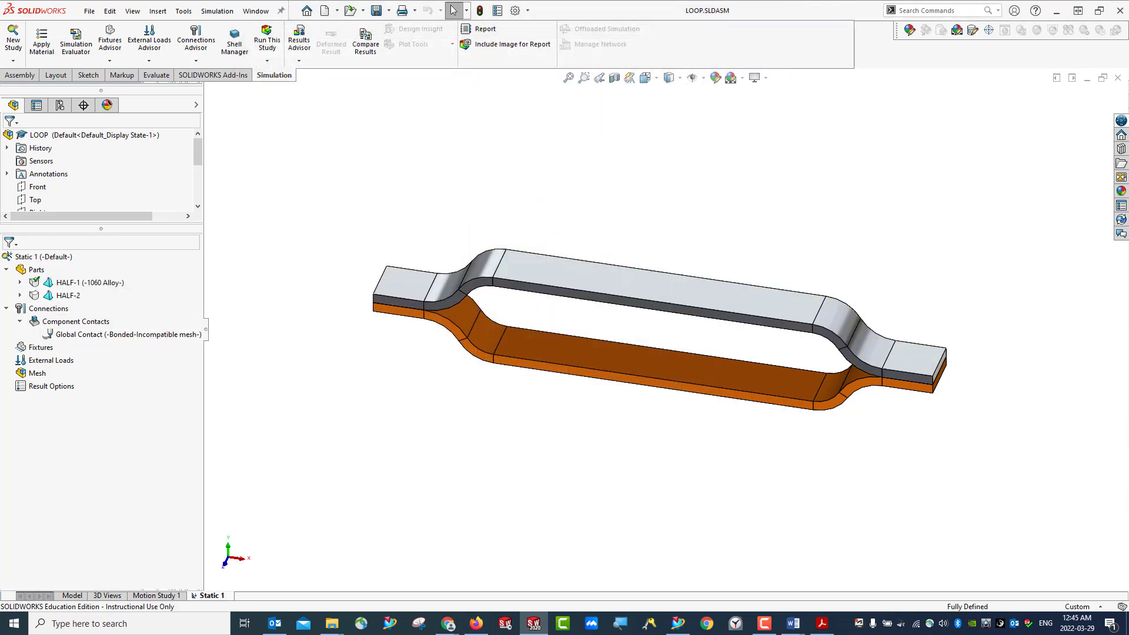
- Assign Plain Carbon Steel to HALF-2 in the study, finding the material by searching for "plain", and close the Material dialog
{"action": "left_click", "coordinate": [69, 295]}
{"action": "right_click", "coordinate": [66, 298]}
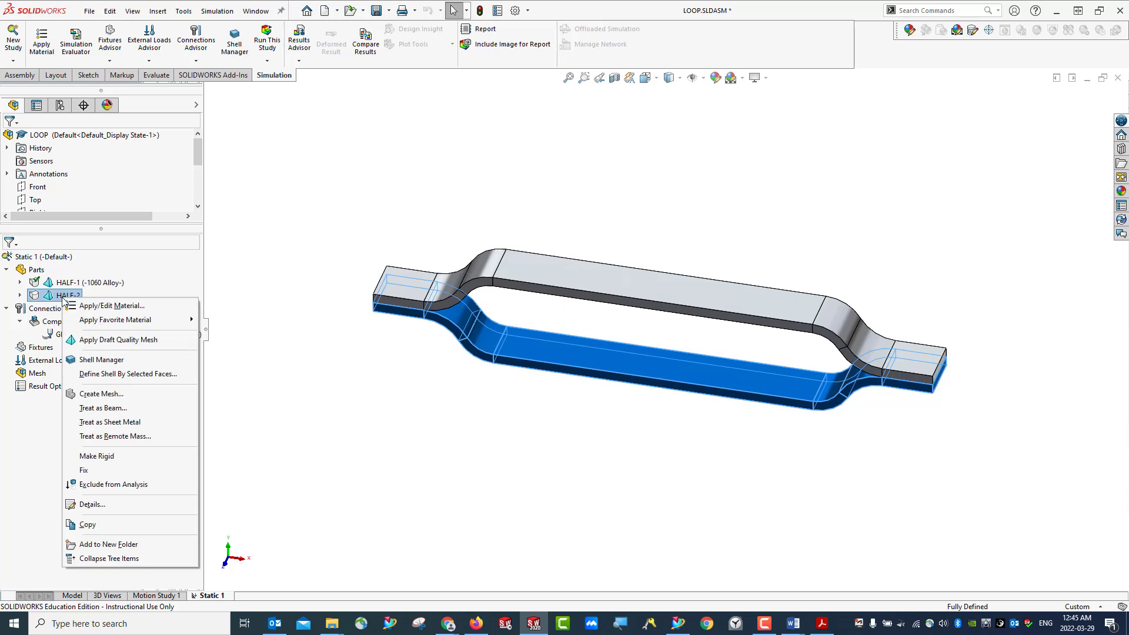
{"action": "left_click", "coordinate": [111, 306]}
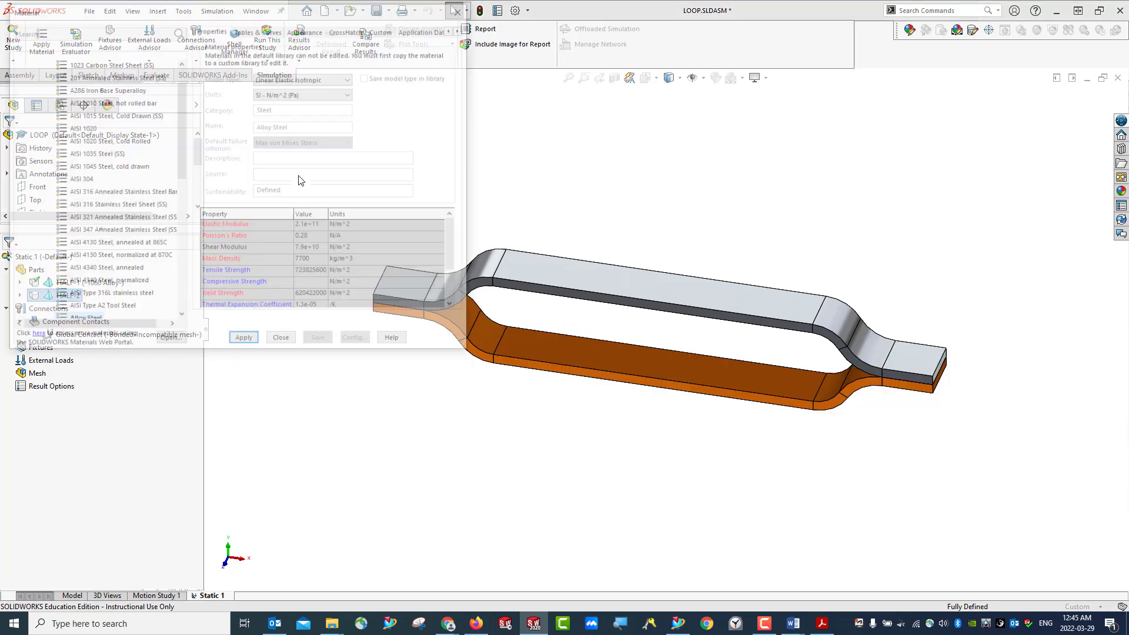
{"action": "left_click", "coordinate": [102, 30]}
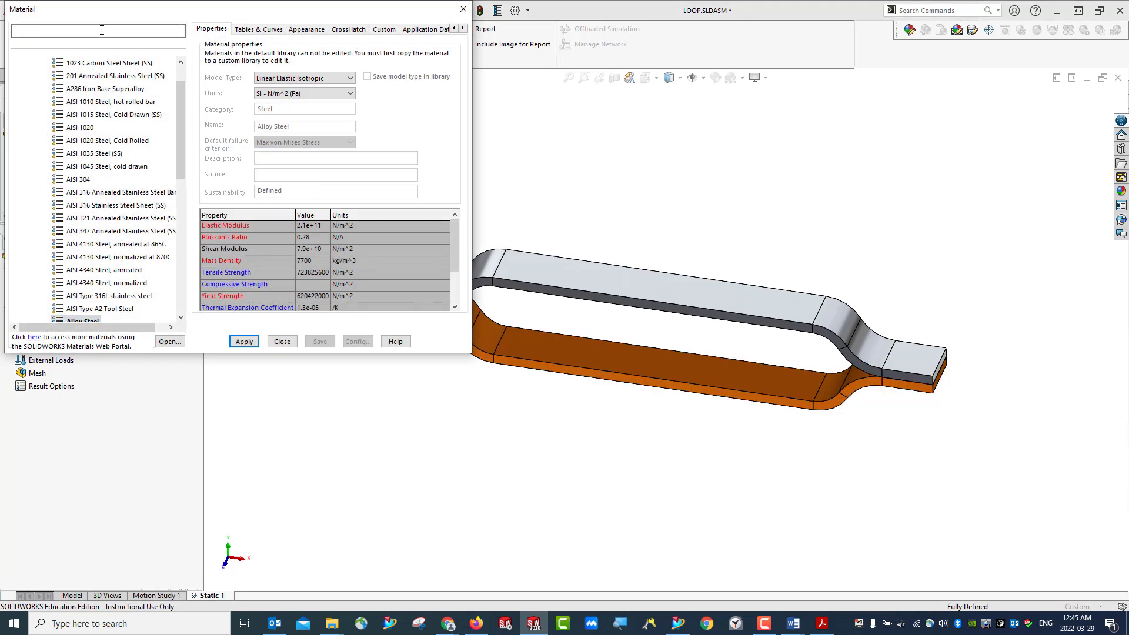
{"action": "type", "text": "p"}
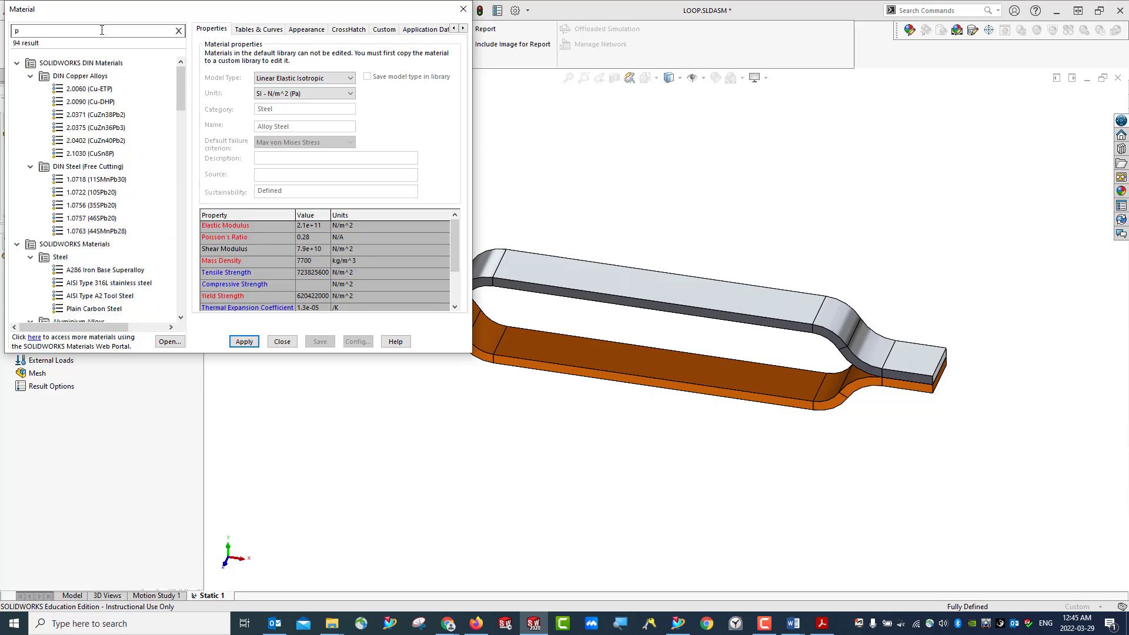
{"action": "type", "text": "lain"}
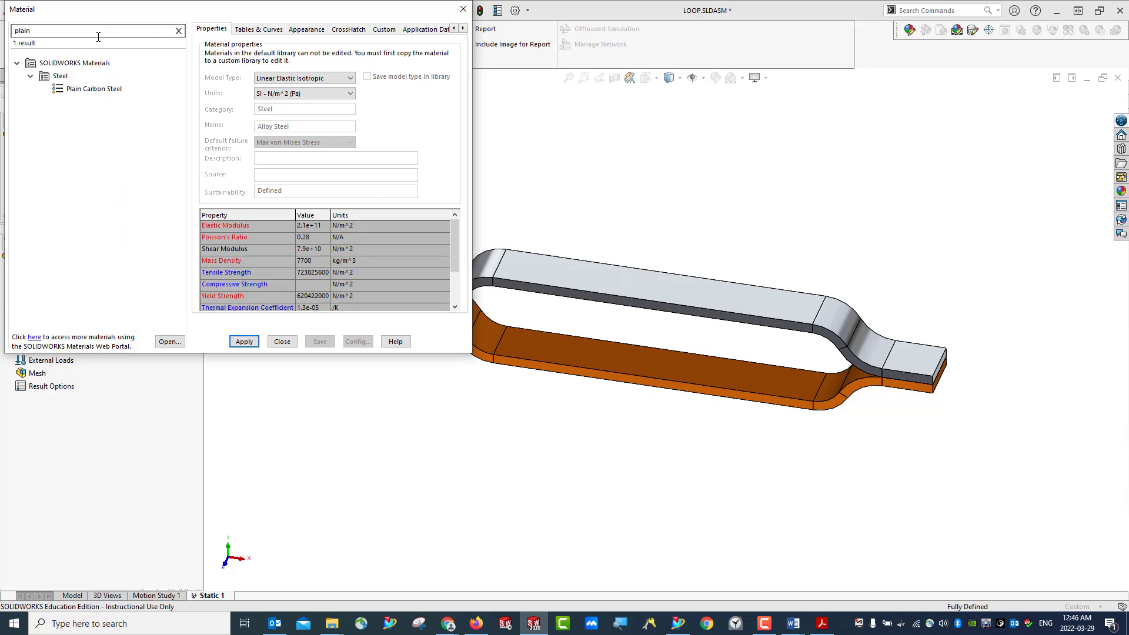
{"action": "left_click", "coordinate": [82, 90]}
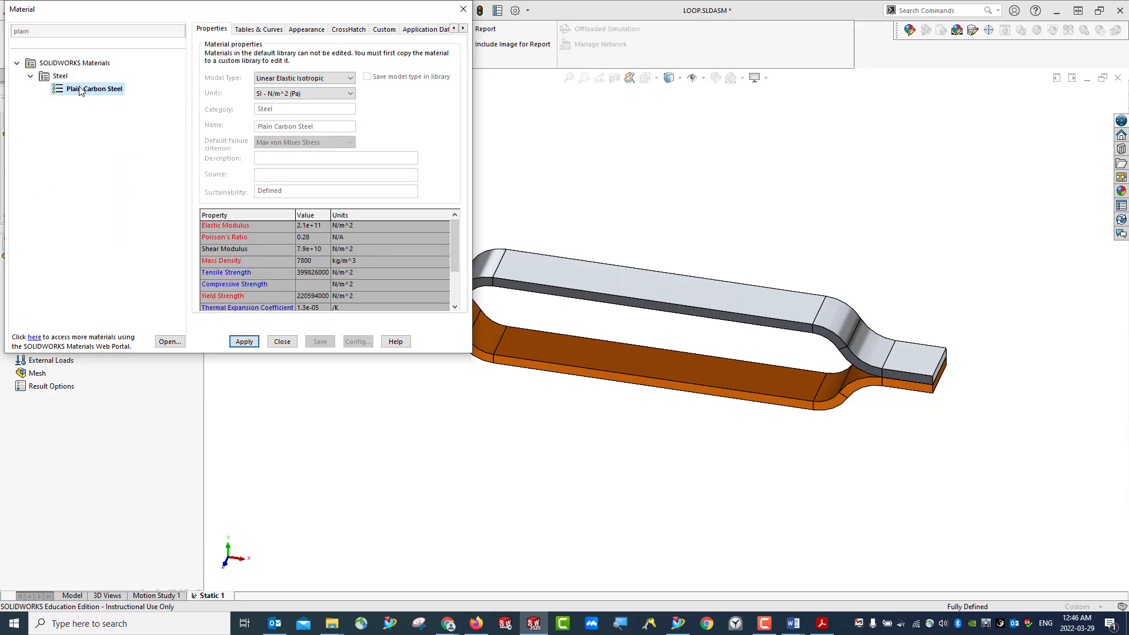
{"action": "left_click", "coordinate": [245, 343]}
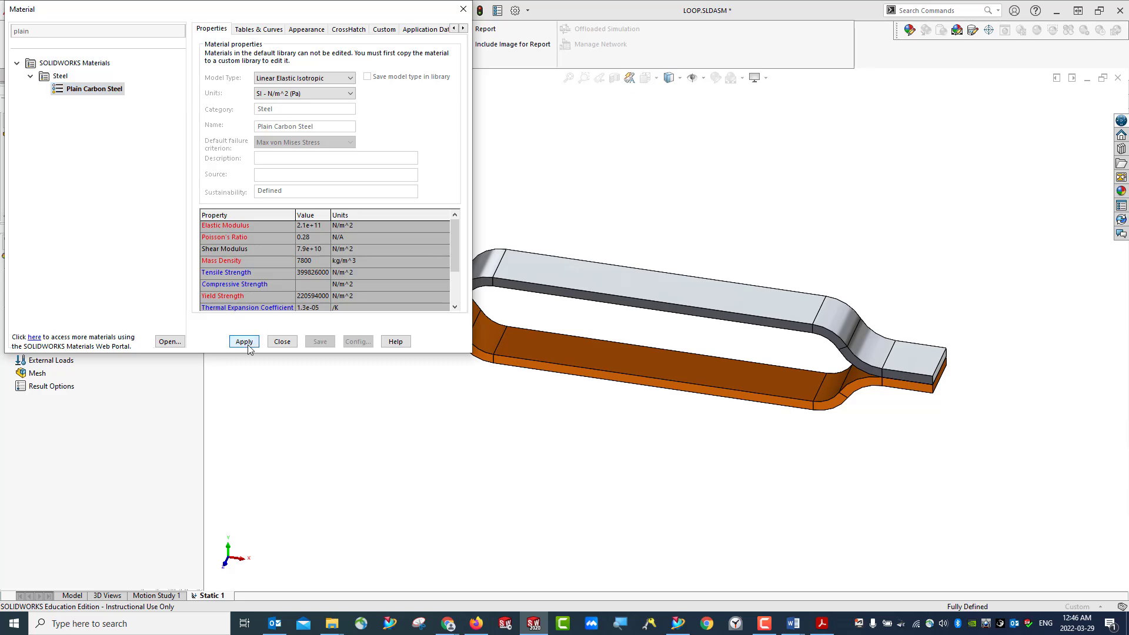
{"action": "left_click", "coordinate": [287, 344]}
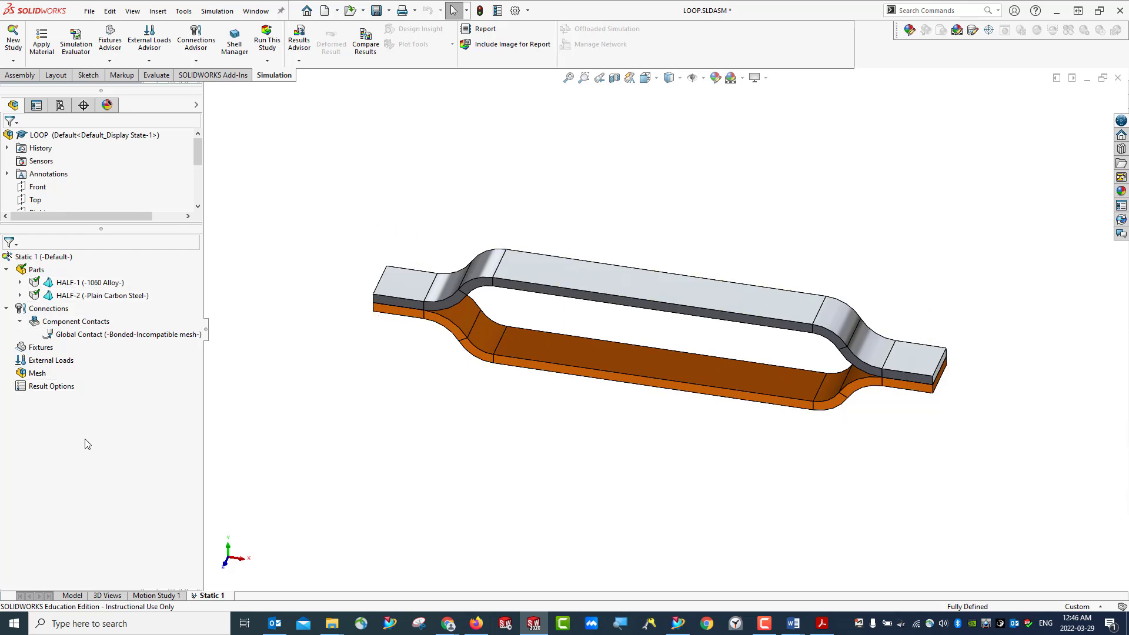
- Highlight HALF-1 and HALF-2 in turn to check which part each material belongs to, and save the assembly
{"action": "left_click", "coordinate": [92, 283]}
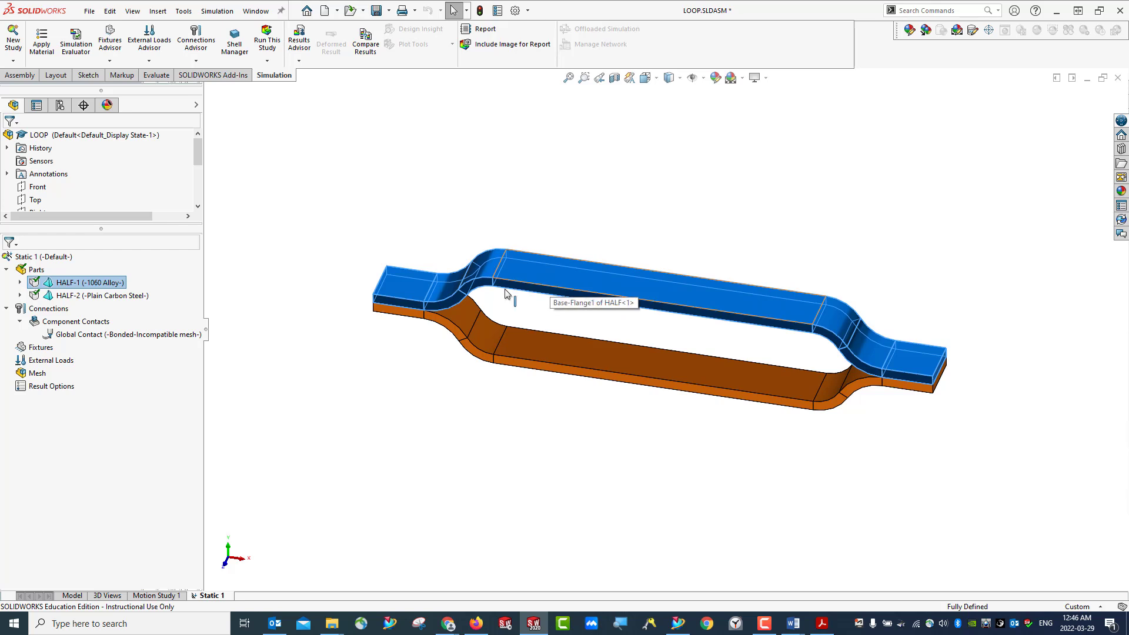
{"action": "left_click", "coordinate": [75, 297]}
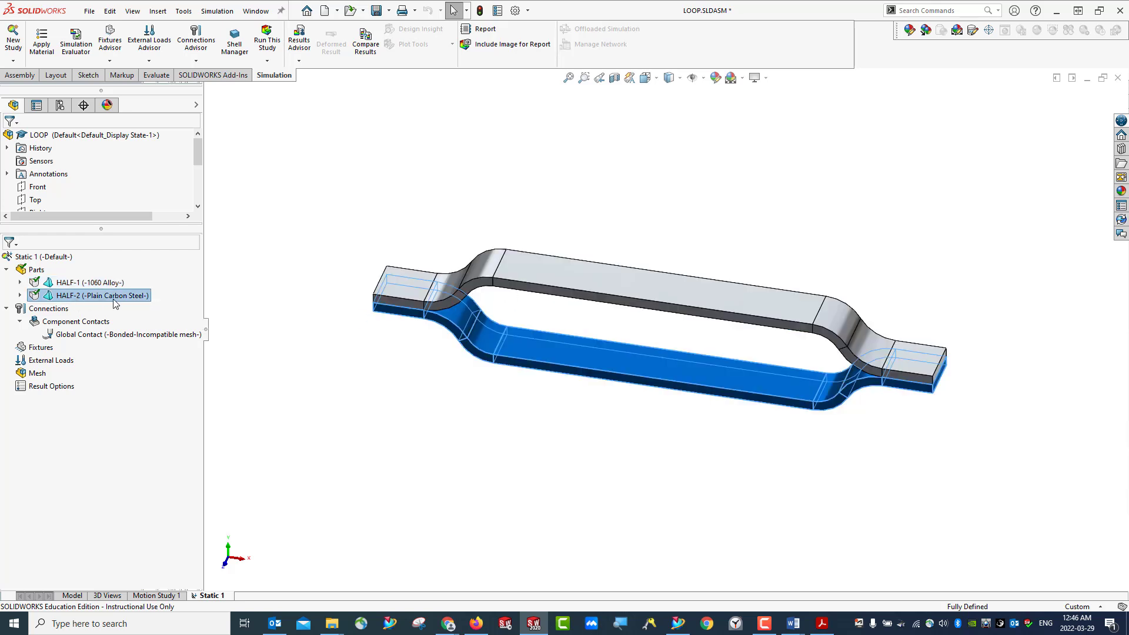
{"action": "left_click", "coordinate": [430, 427]}
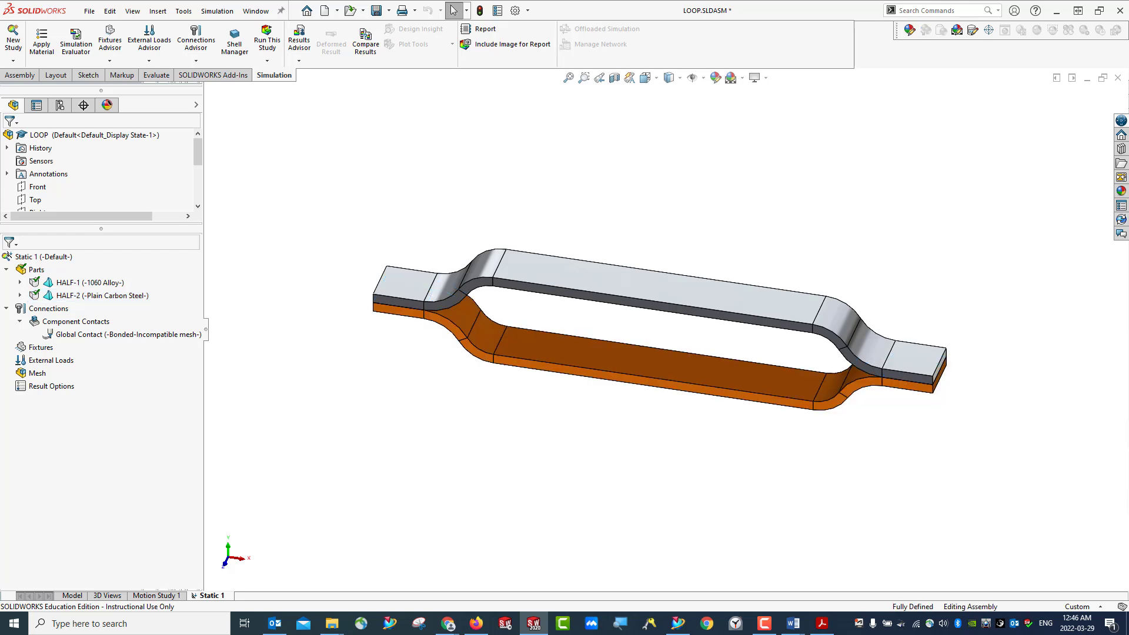
{"action": "left_click", "coordinate": [376, 12]}
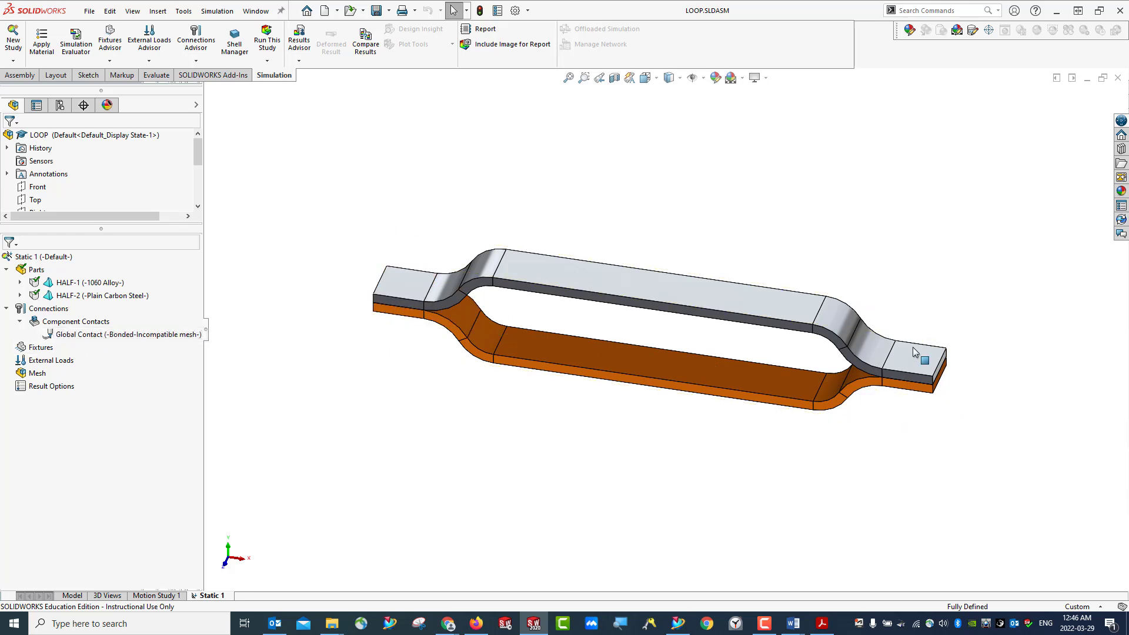
- Apply a temperature load of 500 Kelvin to both HALF components and save the assembly
{"action": "right_click", "coordinate": [47, 361]}
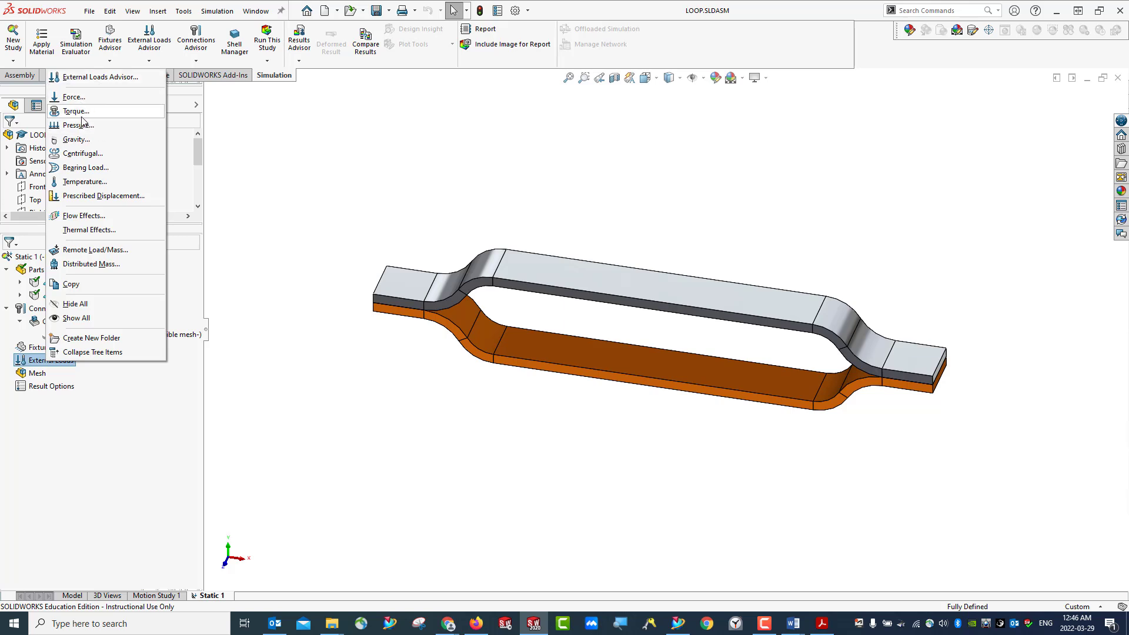
{"action": "left_click", "coordinate": [76, 183]}
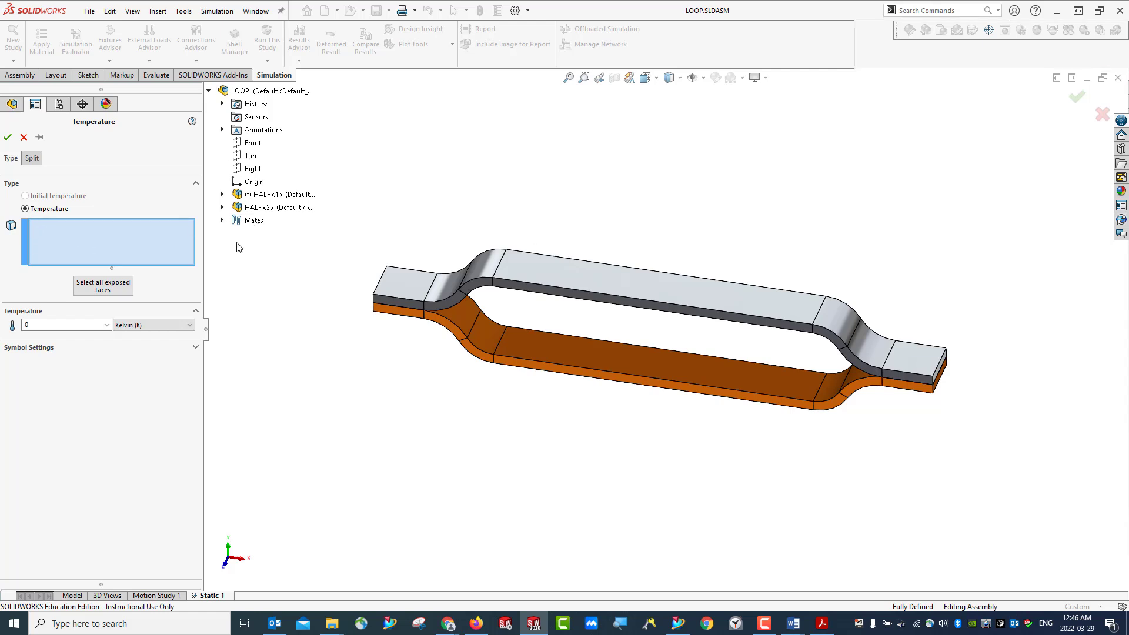
{"action": "left_click", "coordinate": [262, 194]}
{"action": "left_click", "coordinate": [260, 210]}
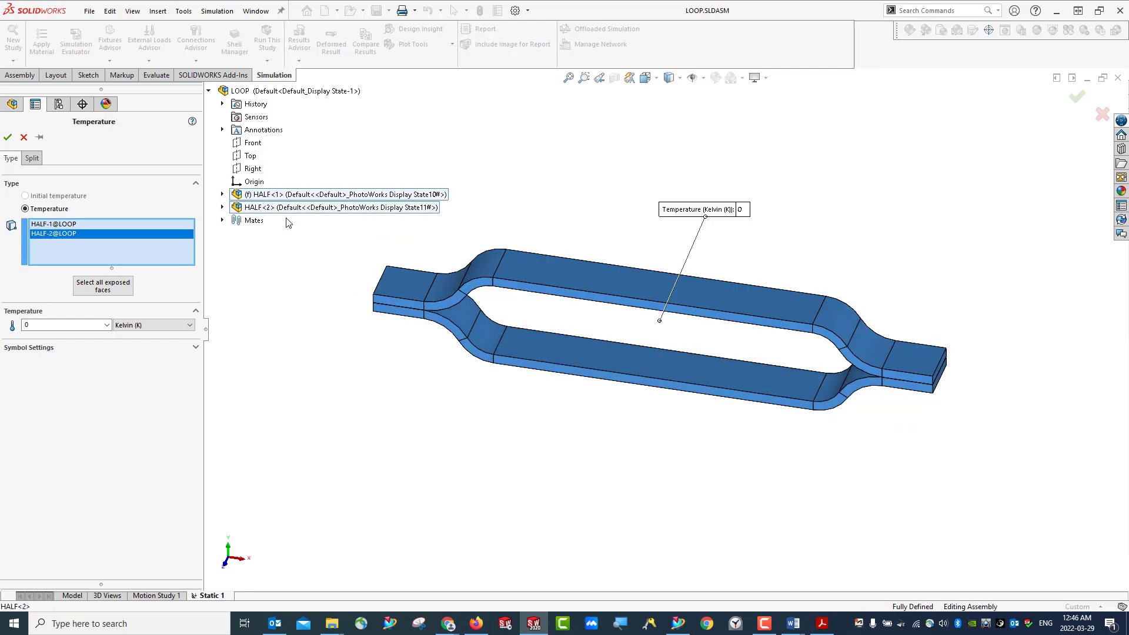
{"action": "double_click", "coordinate": [38, 325]}
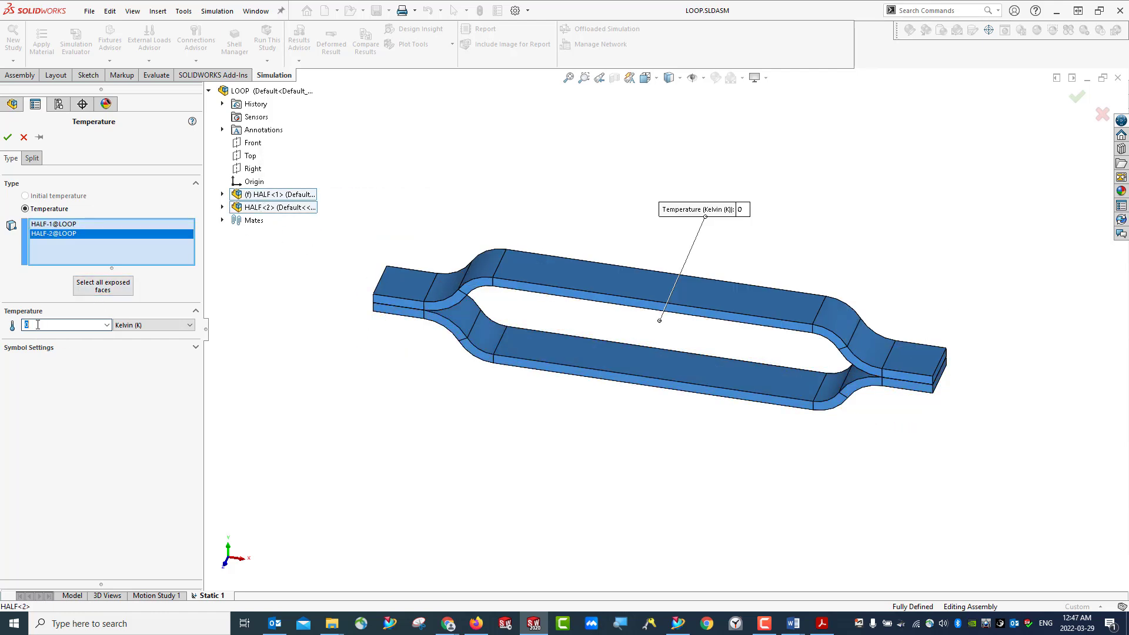
{"action": "type", "text": "500"}
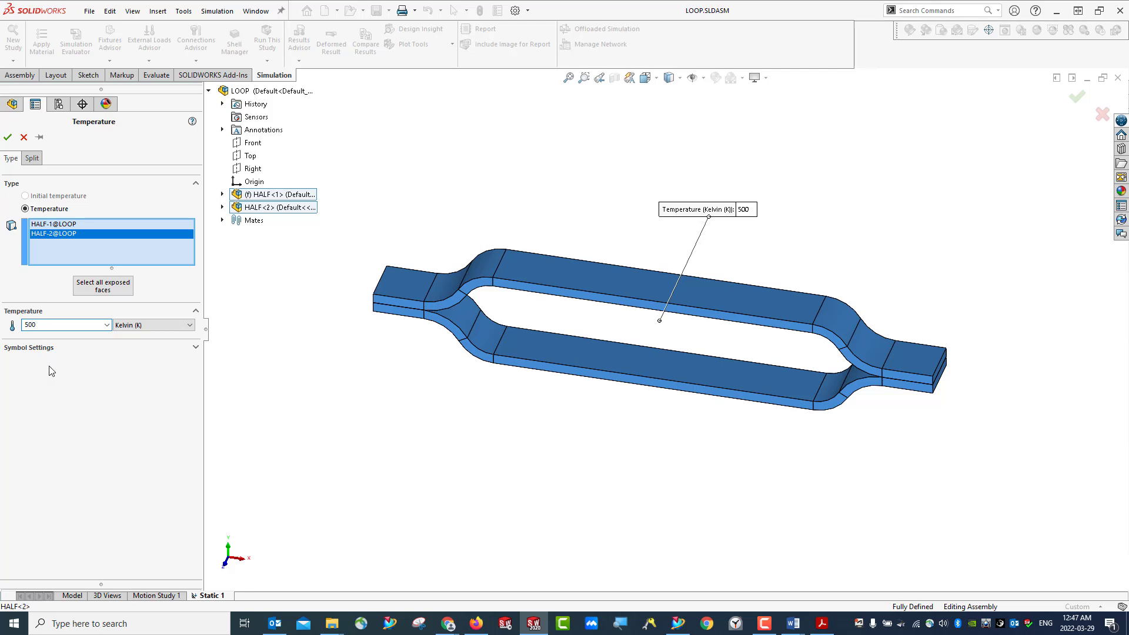
{"action": "left_click", "coordinate": [8, 138]}
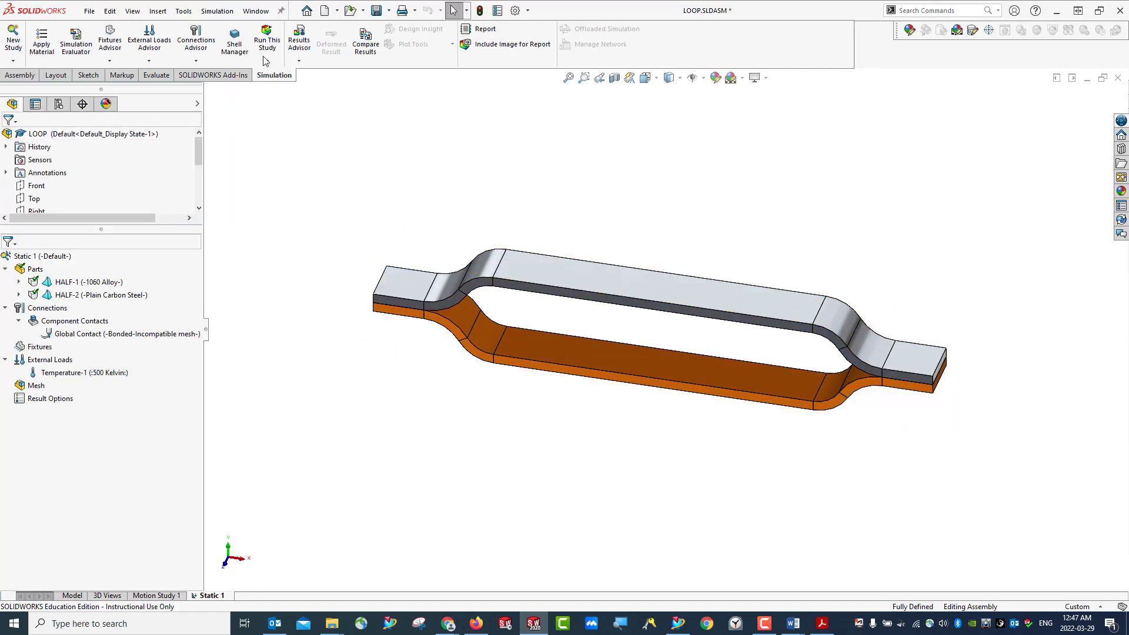
{"action": "left_click", "coordinate": [376, 11]}
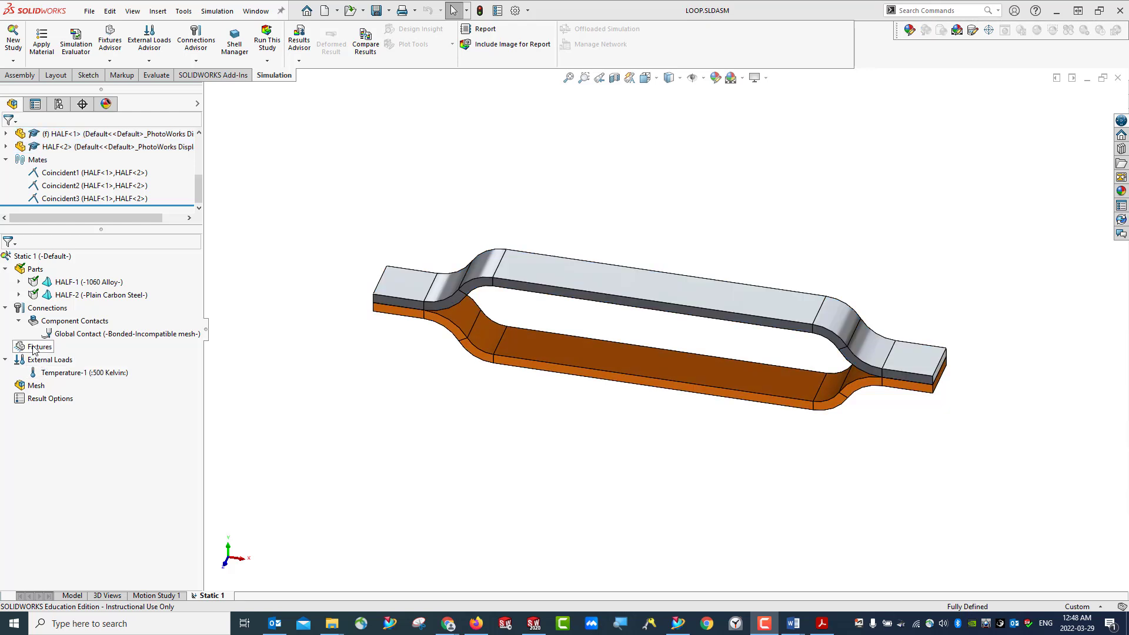
- Review the solver options in the Static 1 study properties, including soft spring and inertial relief, and cancel out
{"action": "right_click", "coordinate": [24, 256]}
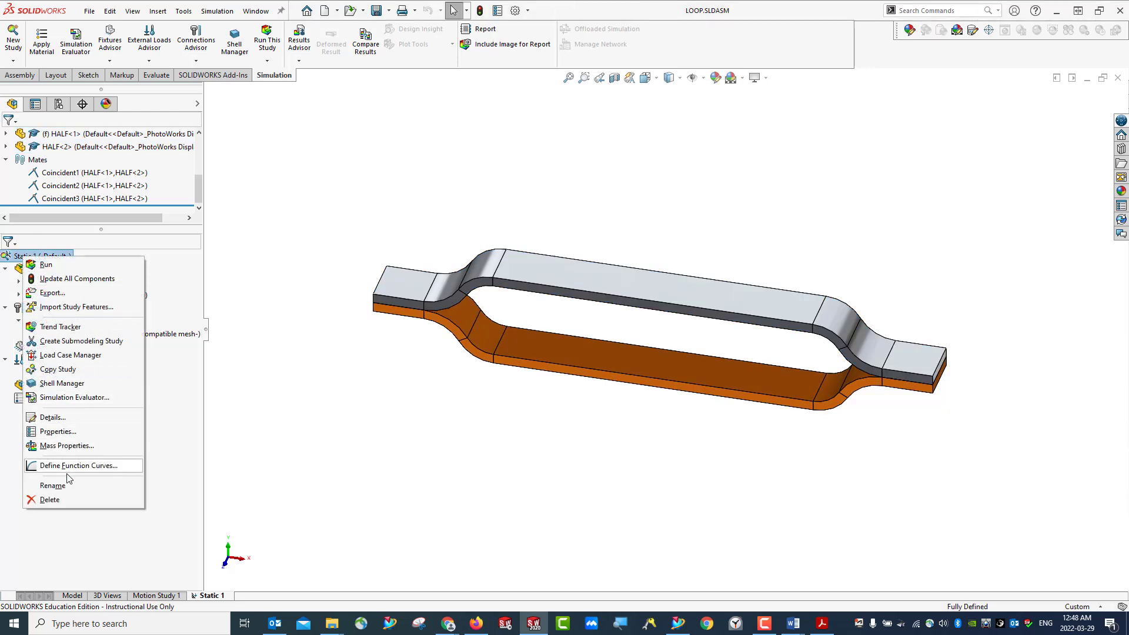
{"action": "left_click", "coordinate": [64, 432]}
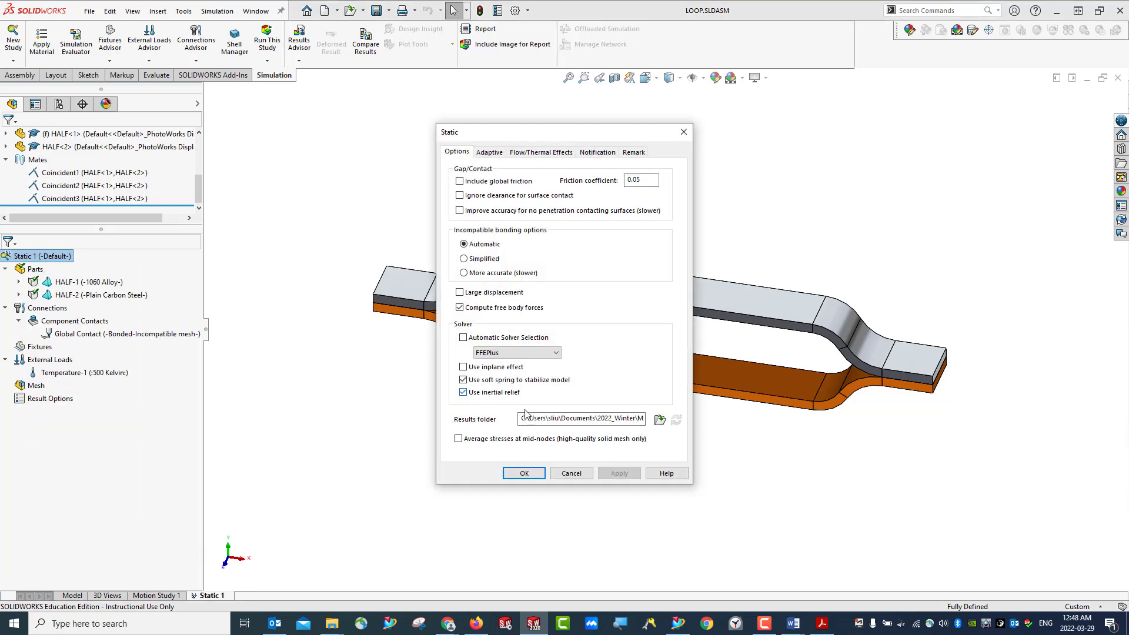
{"action": "left_click", "coordinate": [572, 475]}
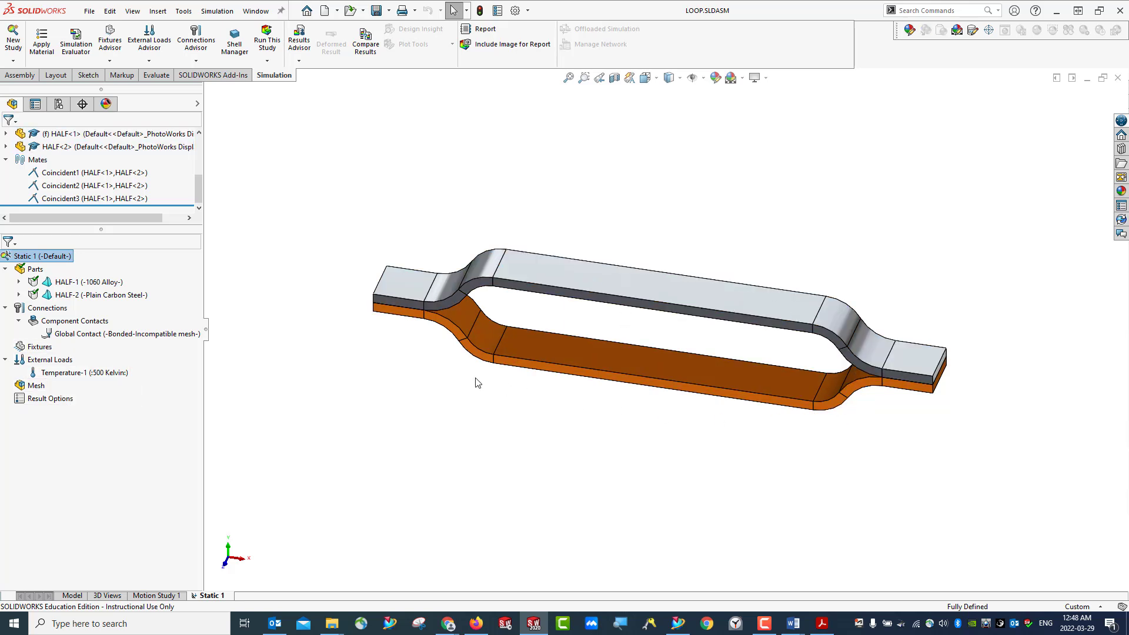
- Mesh the assembly at the default mesh density and run the static study
{"action": "left_click", "coordinate": [33, 389]}
{"action": "right_click", "coordinate": [33, 388]}
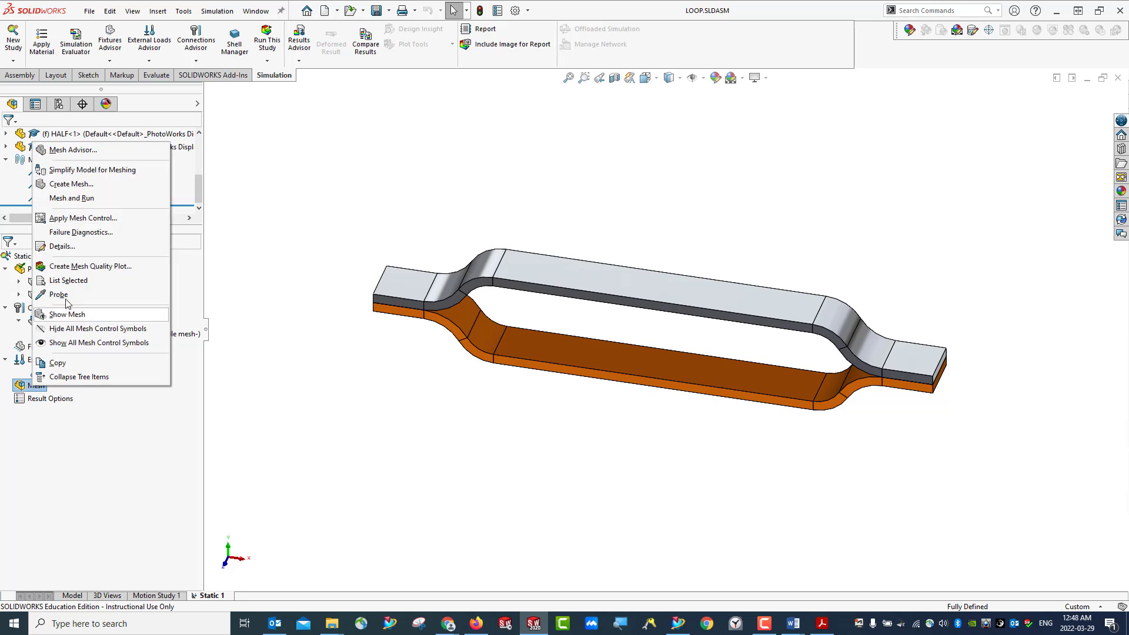
{"action": "left_click", "coordinate": [72, 184]}
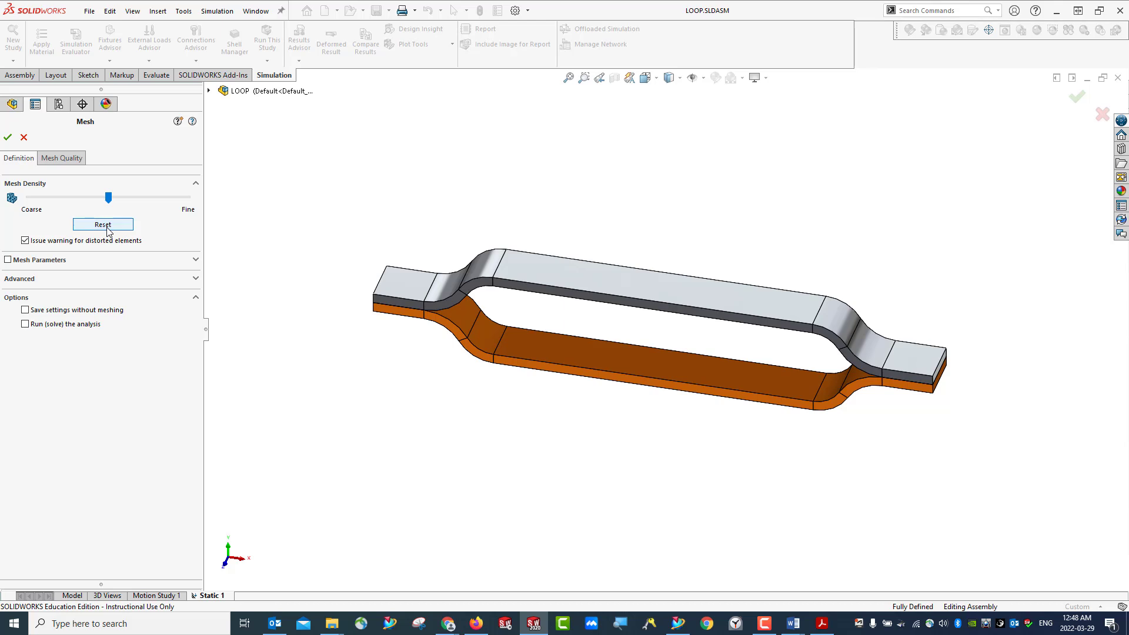
{"action": "left_click", "coordinate": [9, 137]}
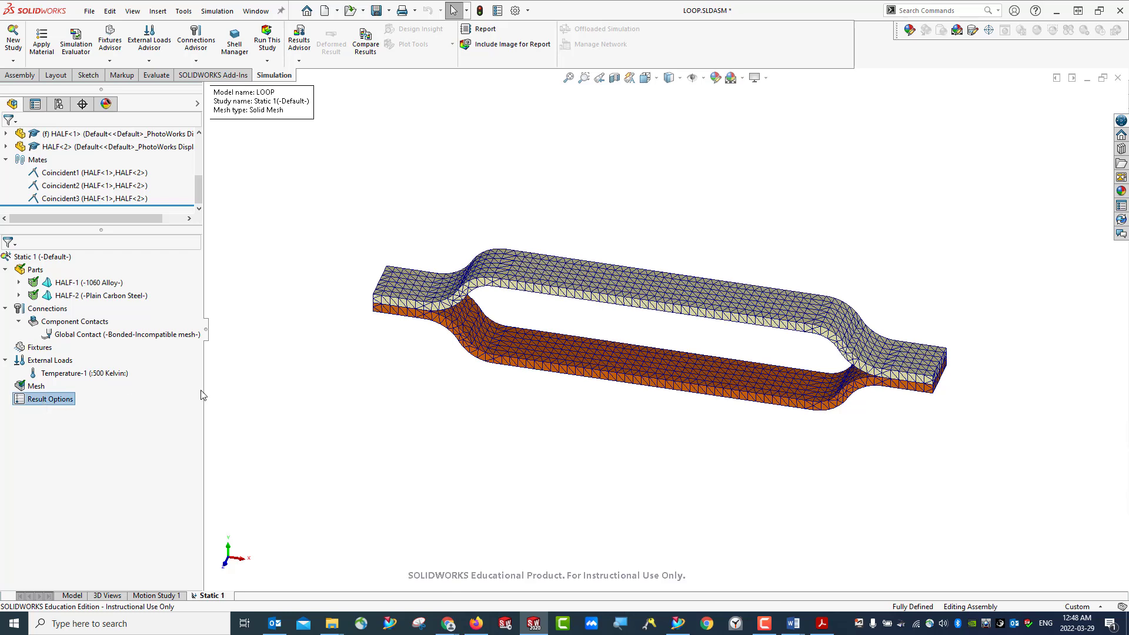
{"action": "left_click", "coordinate": [267, 41]}
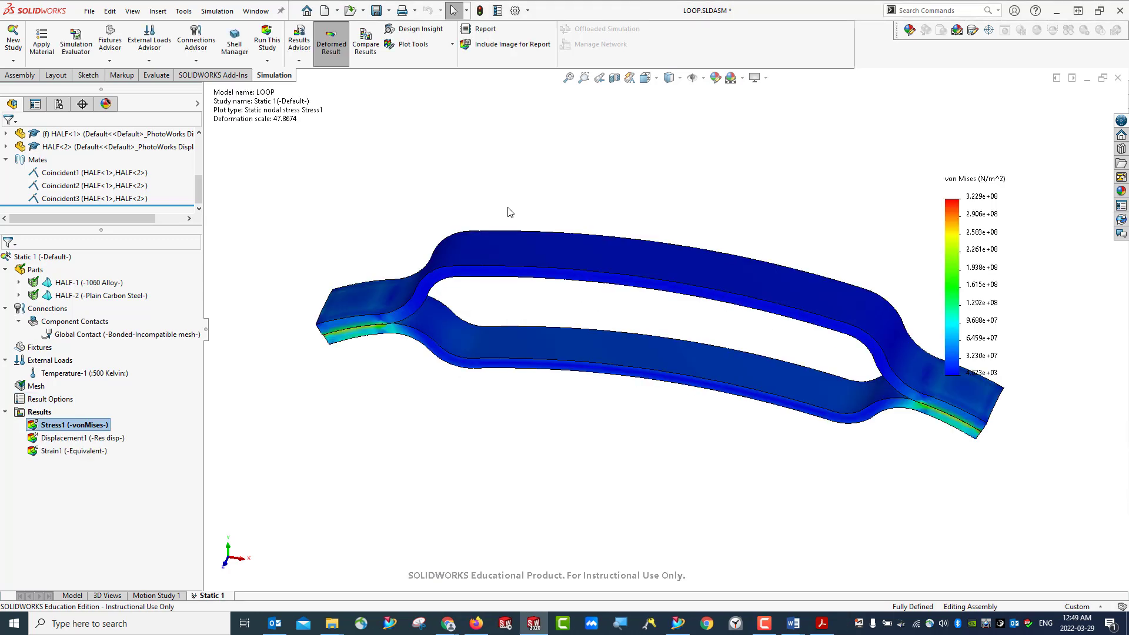
- Inspect the deformed von Mises stress plot from several angles, especially the bonded ends, and save the assembly
{"action": "middle_click_drag", "start_coordinate": [702, 475], "coordinate": [708, 369]}
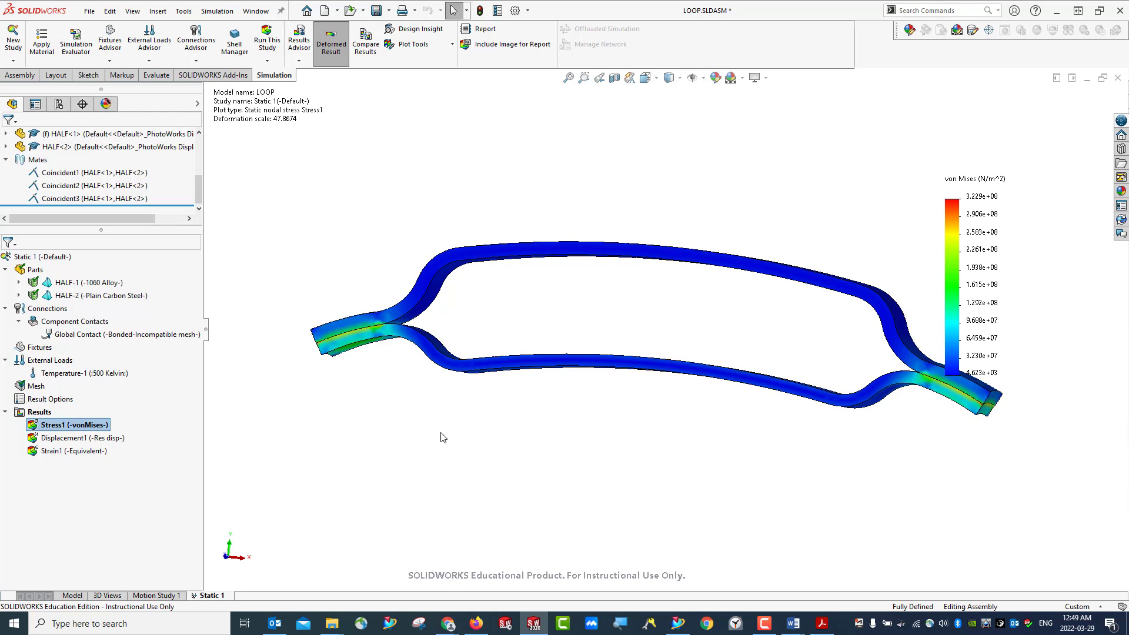
{"action": "middle_click_drag", "start_coordinate": [489, 431], "coordinate": [488, 452]}
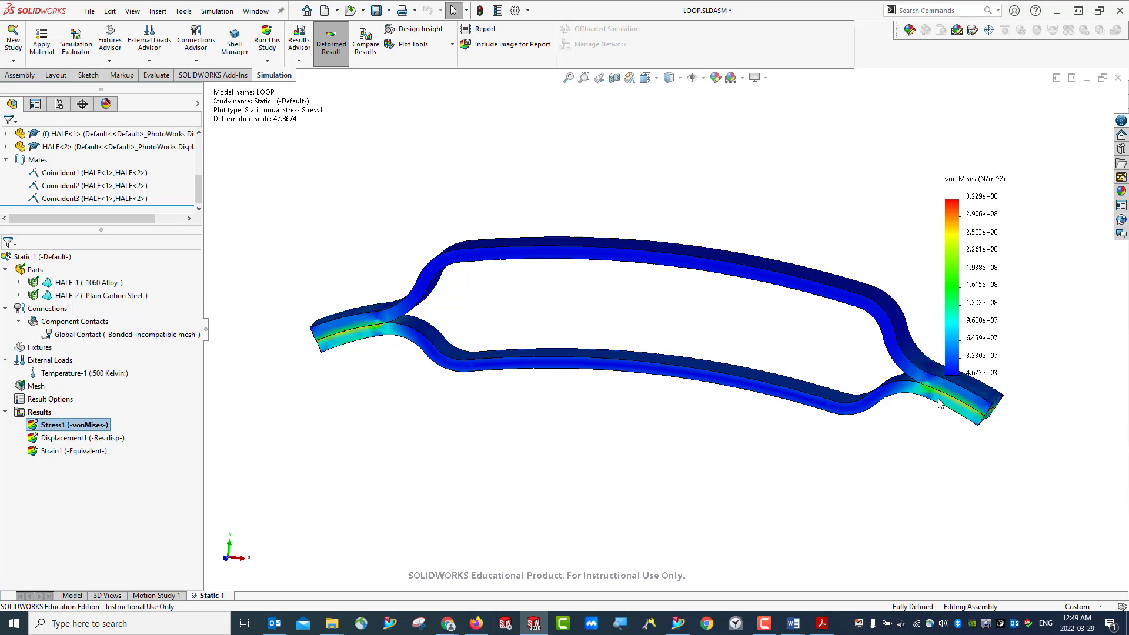
{"action": "middle_click_drag", "start_coordinate": [948, 462], "coordinate": [963, 497]}
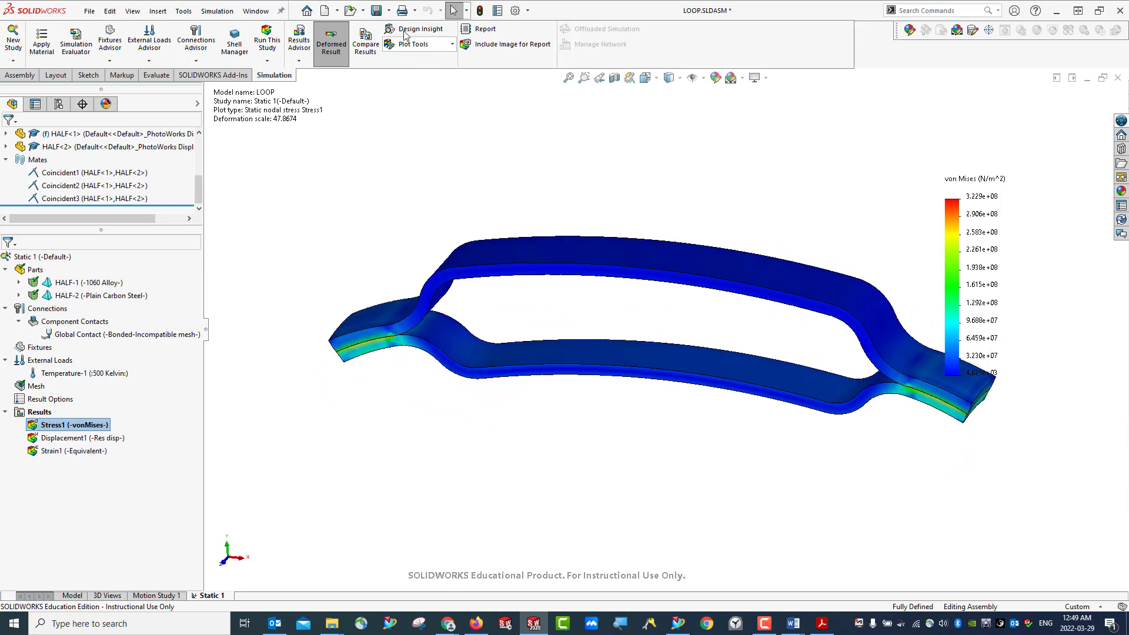
{"action": "left_click", "coordinate": [376, 11]}
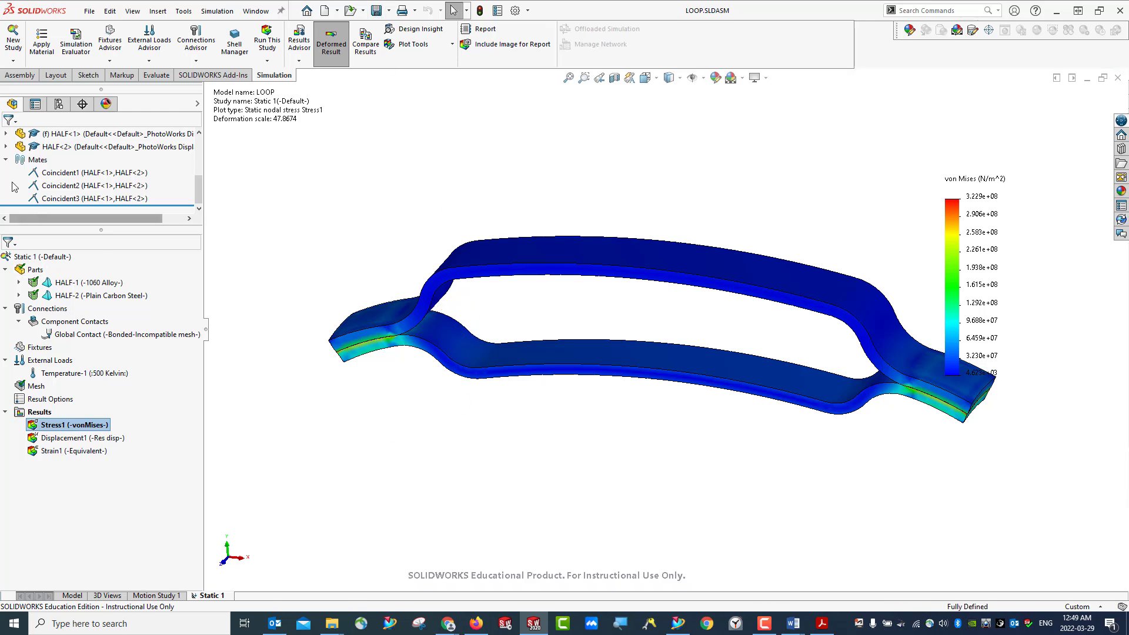
- Return to the model and explode the assembly using ExplView1 of the Default configuration
{"action": "left_click", "coordinate": [71, 595]}
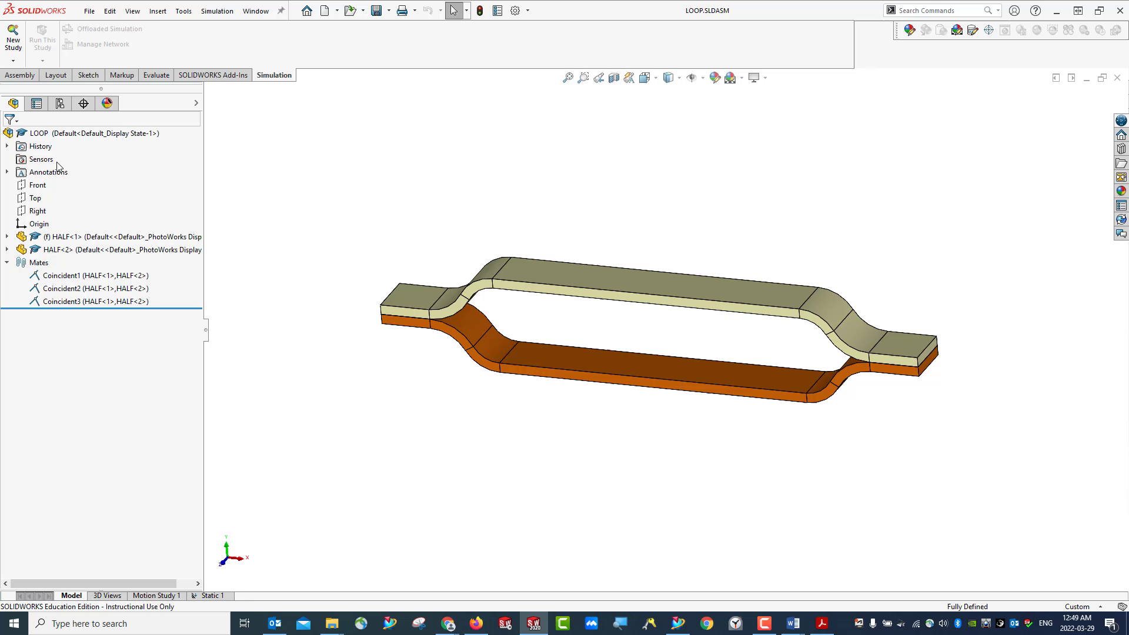
{"action": "left_click", "coordinate": [59, 103]}
{"action": "left_click", "coordinate": [20, 156]}
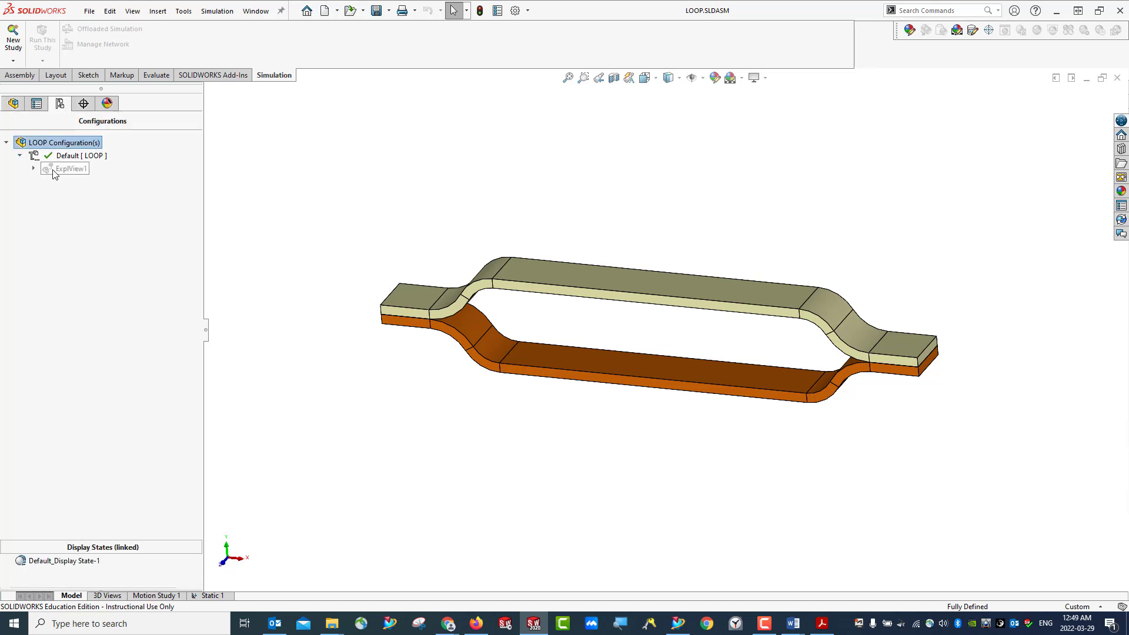
{"action": "right_click", "coordinate": [60, 169]}
{"action": "left_click", "coordinate": [70, 184]}
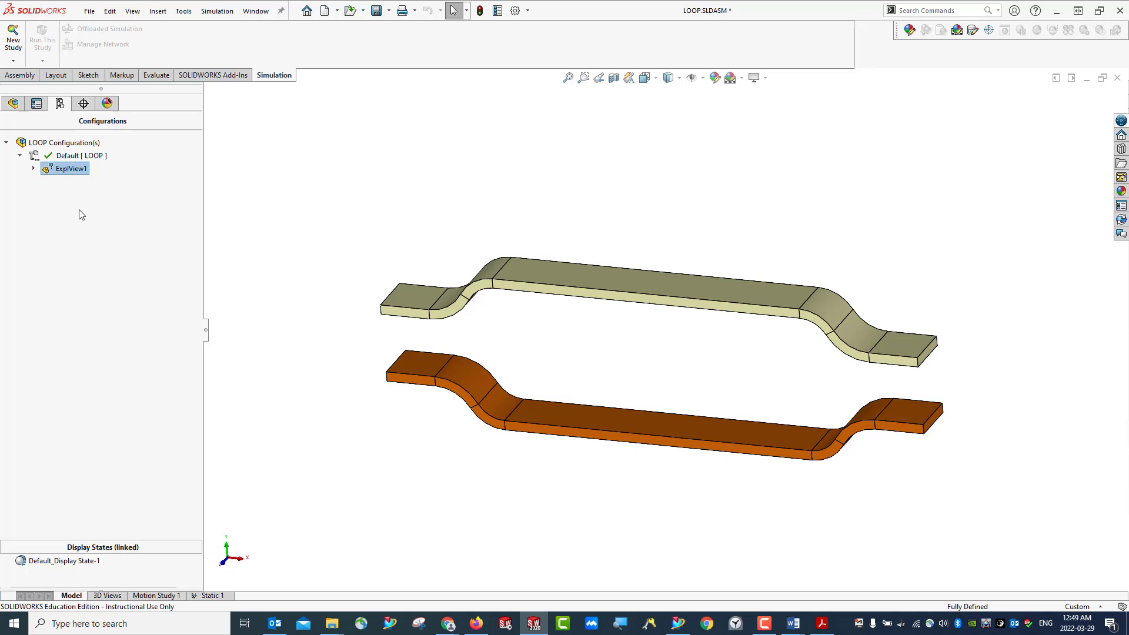
- Display the Stress1 von Mises plot of Static 1 on the exploded assembly and examine the bonded end faces up close
{"action": "left_click", "coordinate": [210, 596]}
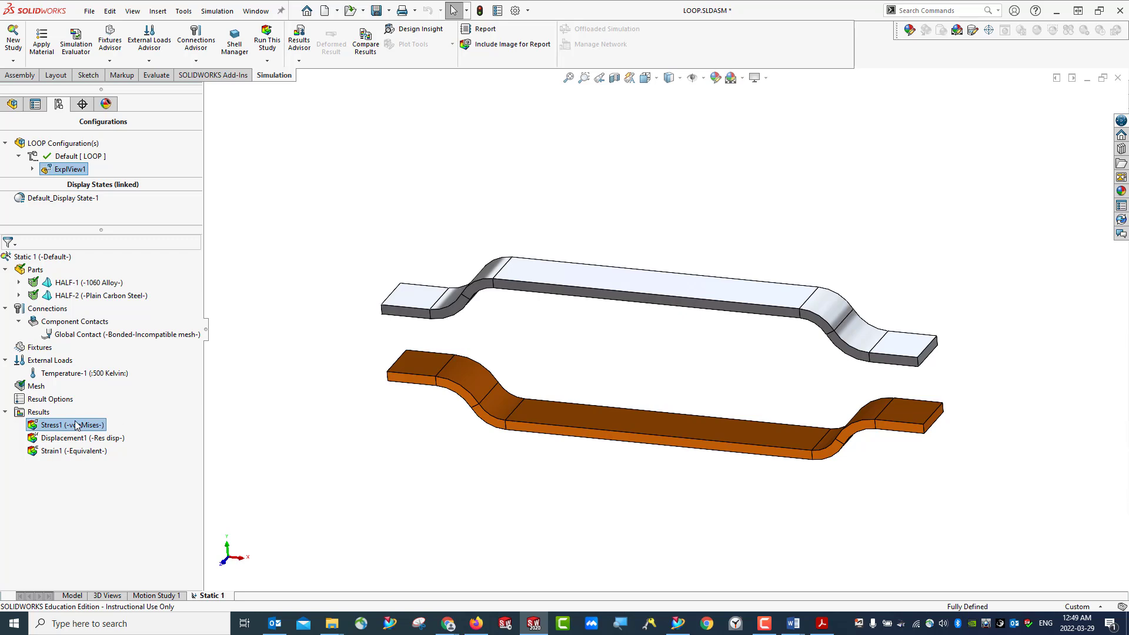
{"action": "double_click", "coordinate": [76, 425]}
{"action": "middle_click_drag", "start_coordinate": [559, 461], "coordinate": [500, 390]}
{"action": "scroll", "coordinate": [568, 450], "scroll_direction": "down", "scroll_amount": 5}
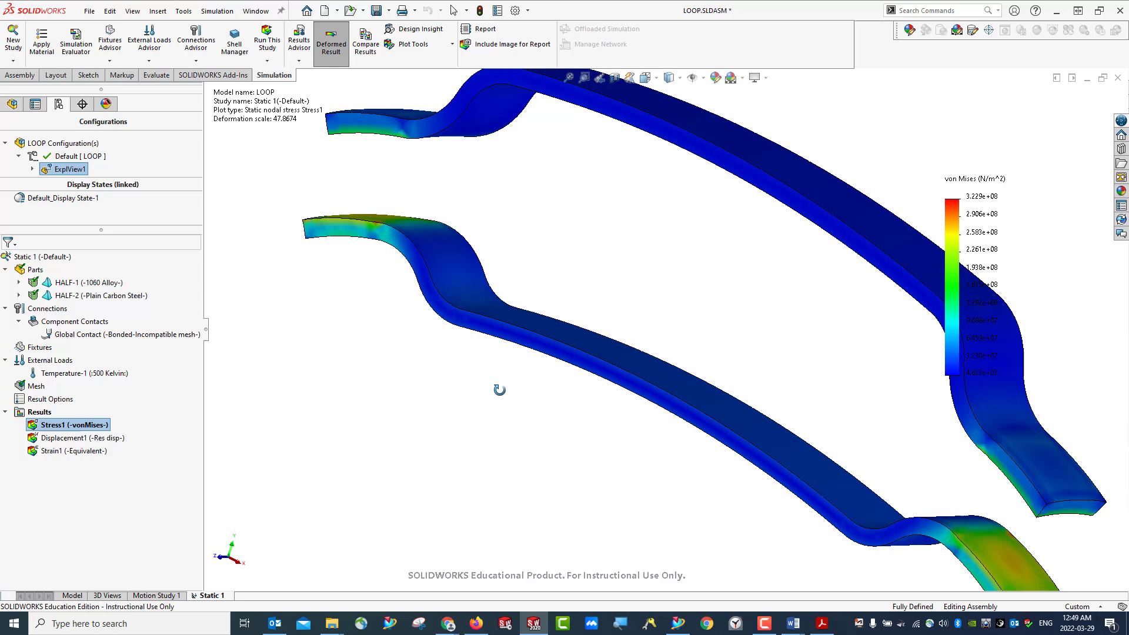
- Switch to the isometric view and set the Stress1 plot's boundary option to Mesh
{"action": "left_click", "coordinate": [657, 80]}
{"action": "left_click", "coordinate": [716, 116]}
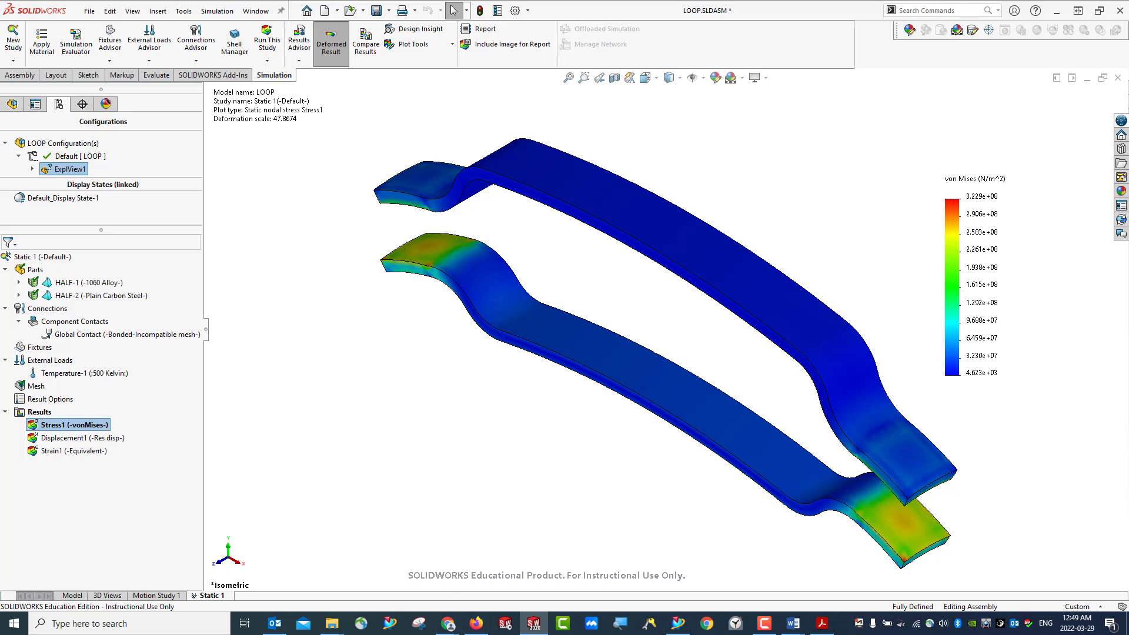
{"action": "right_click", "coordinate": [70, 427]}
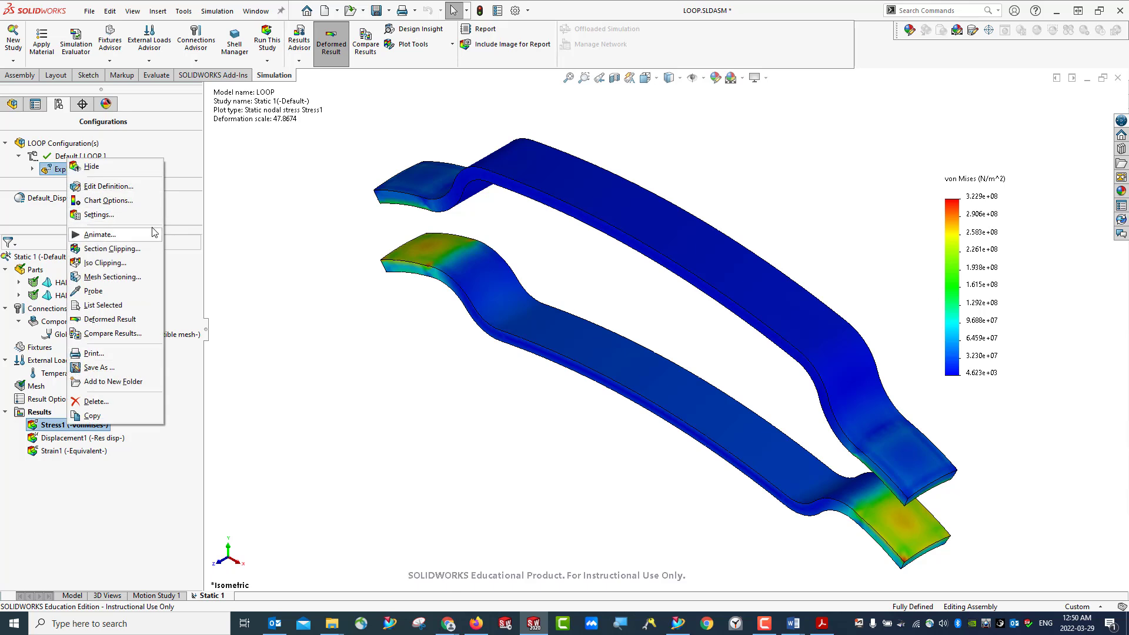
{"action": "left_click", "coordinate": [116, 187]}
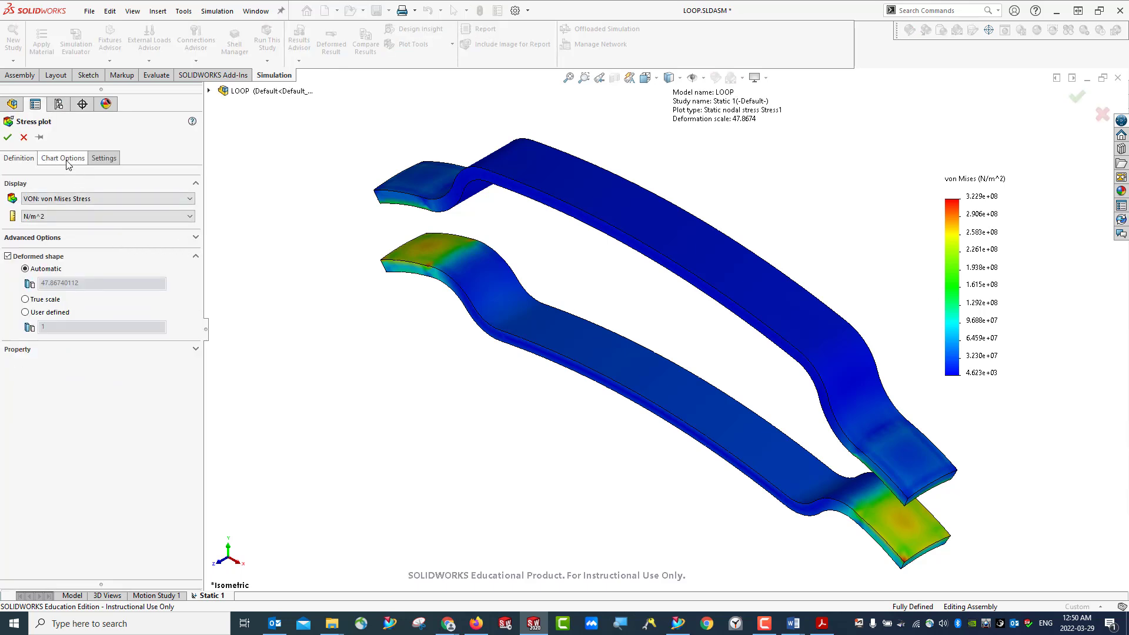
{"action": "left_click", "coordinate": [108, 160]}
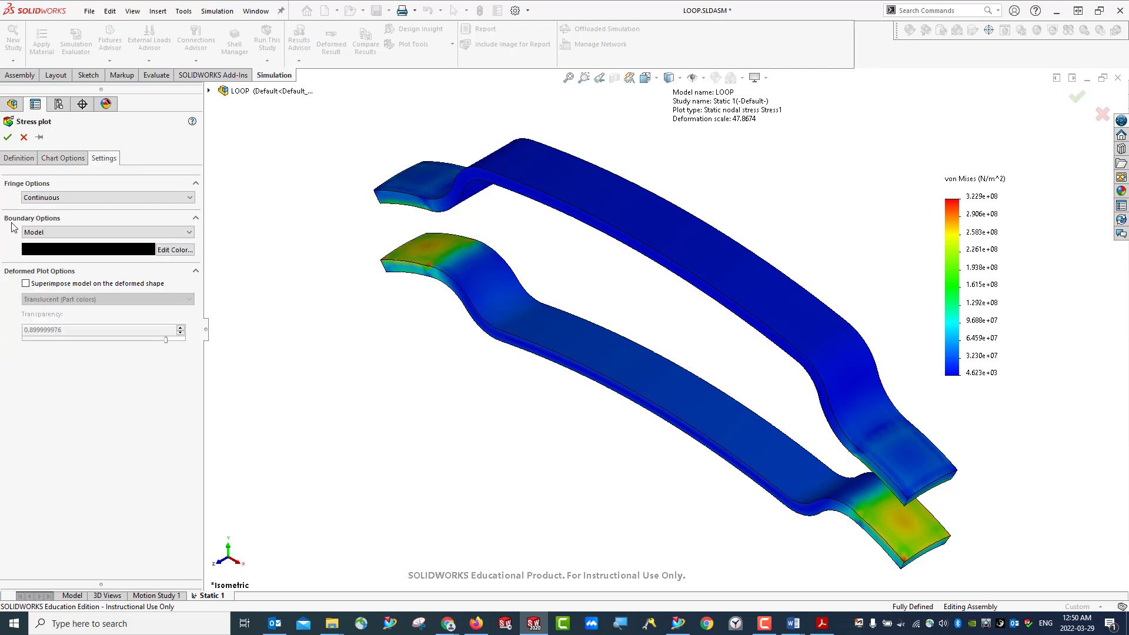
{"action": "left_click", "coordinate": [50, 233]}
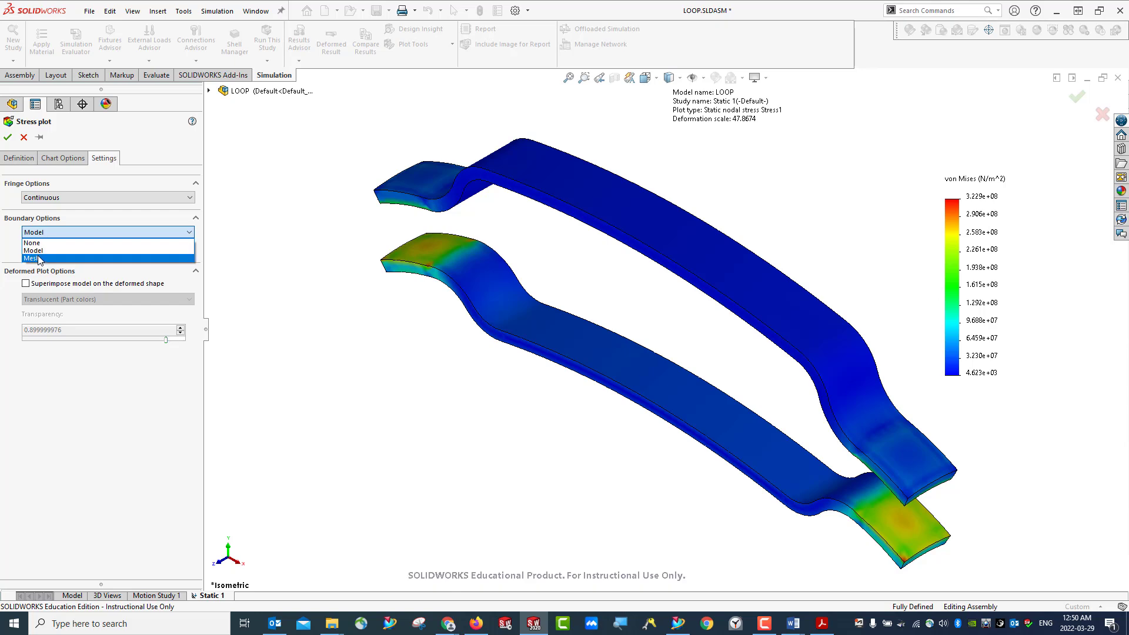
{"action": "left_click", "coordinate": [39, 259]}
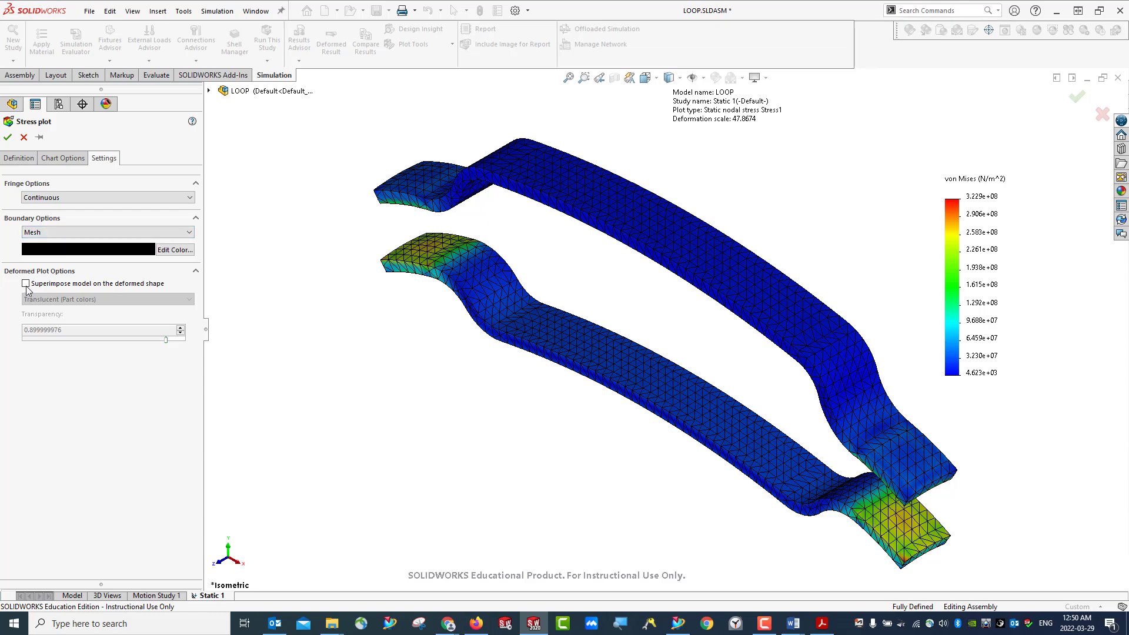
- Review the stress plot's chart options and advanced definition options, including averaging across part boundaries, and accept the plot settings
{"action": "left_click", "coordinate": [55, 160]}
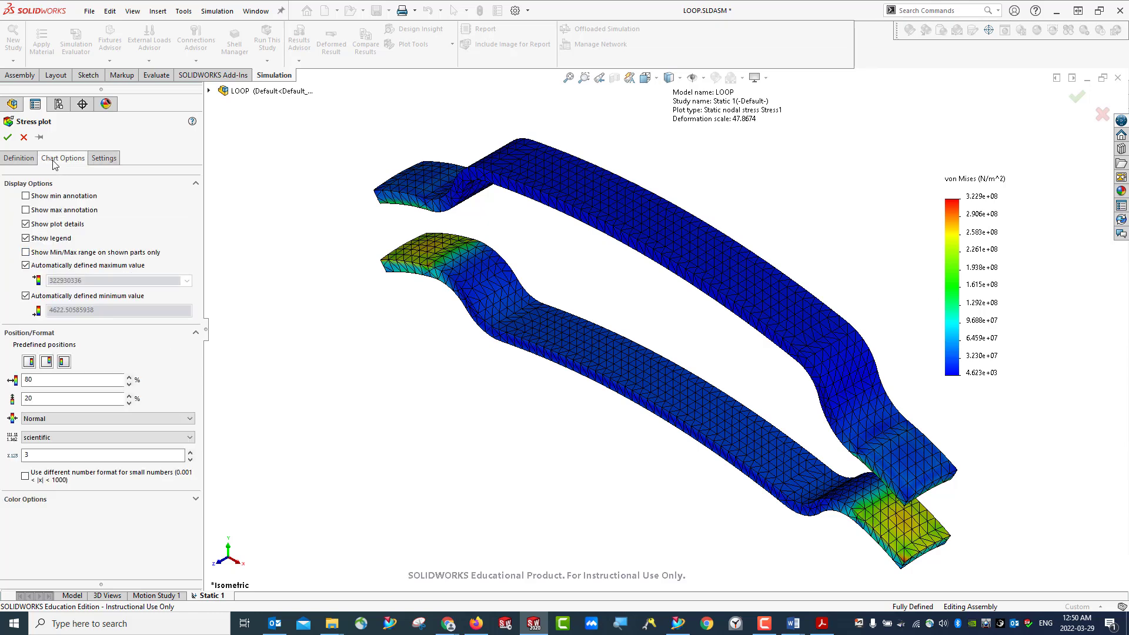
{"action": "left_click", "coordinate": [19, 162]}
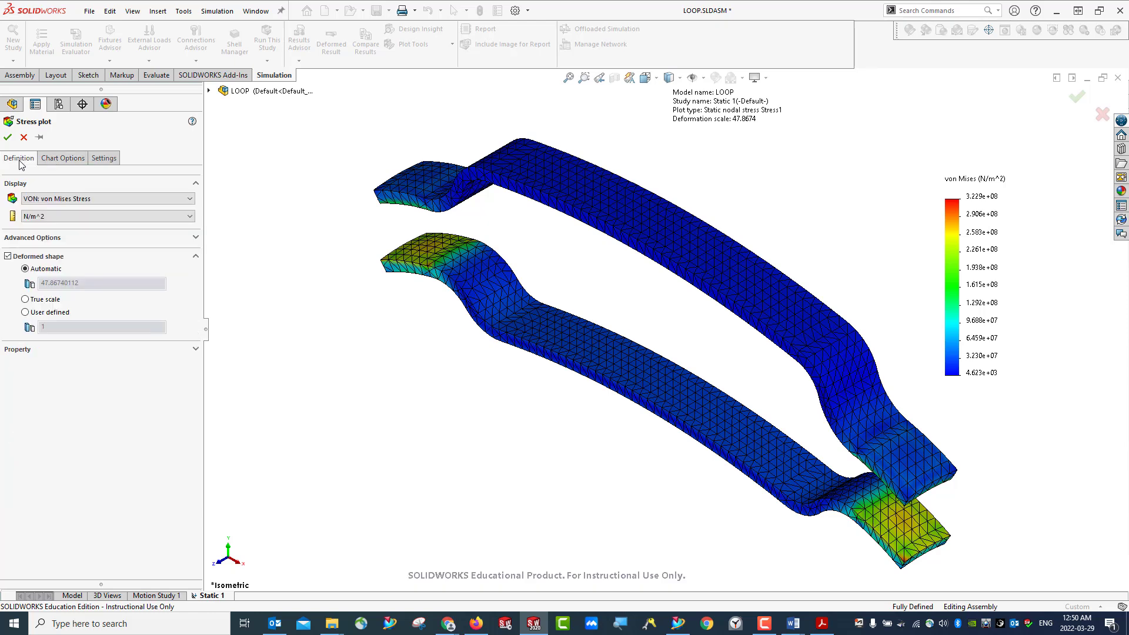
{"action": "left_click", "coordinate": [97, 239]}
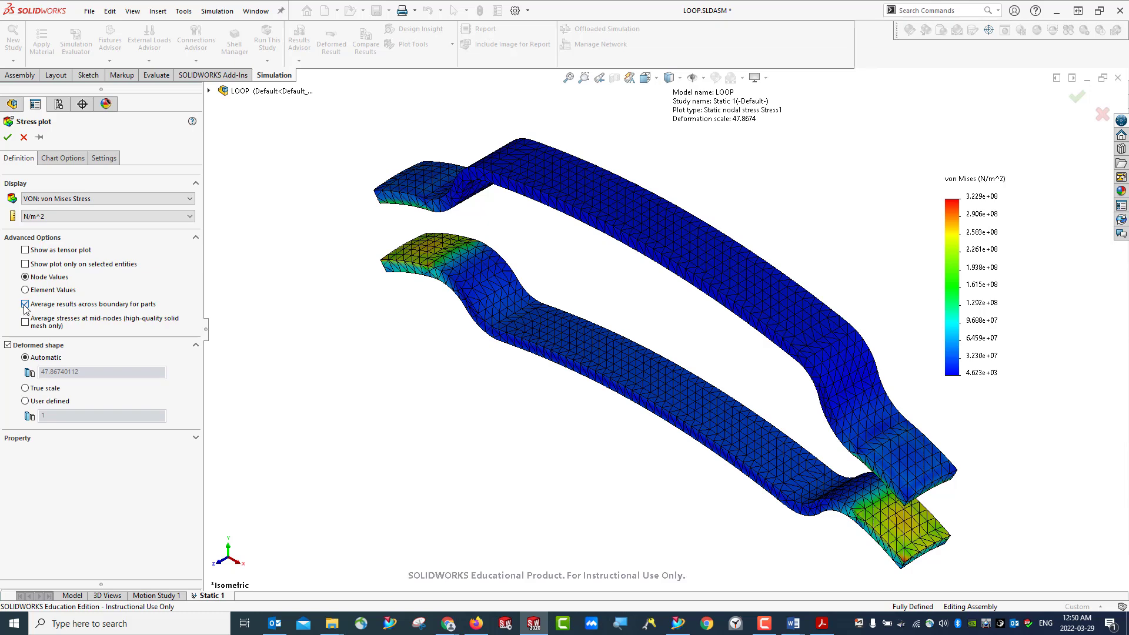
{"action": "left_click", "coordinate": [8, 138]}
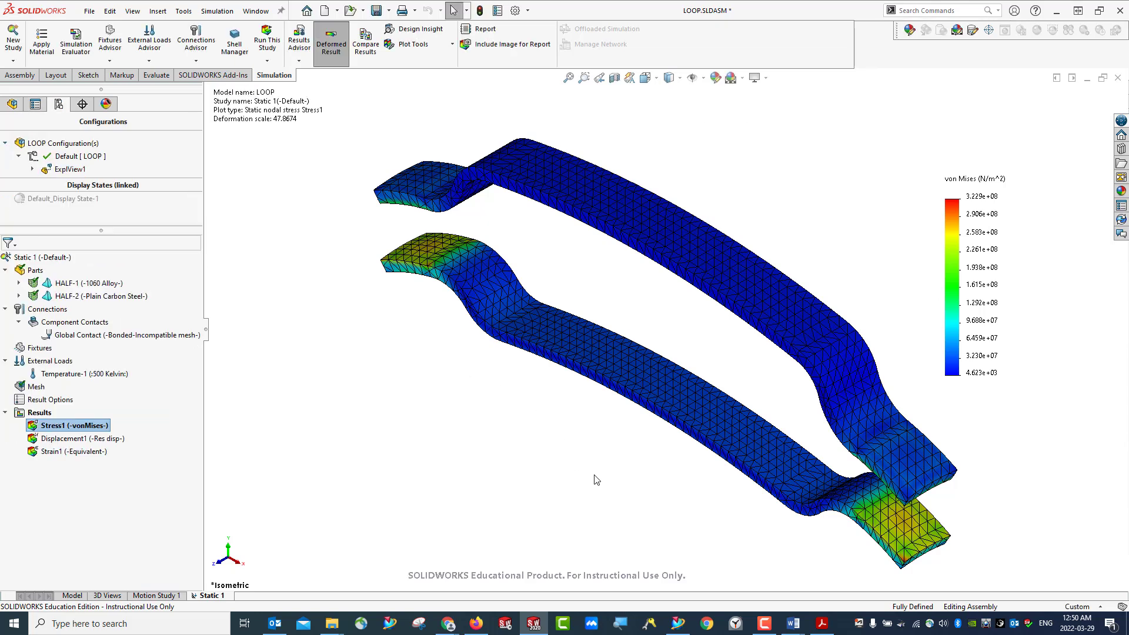
- Examine the meshed von Mises plot on both exploded halves from several angles, up close at one bonded end
{"action": "middle_click_drag", "start_coordinate": [594, 479], "coordinate": [662, 523]}
{"action": "scroll", "coordinate": [753, 241], "scroll_direction": "down", "scroll_amount": 5}
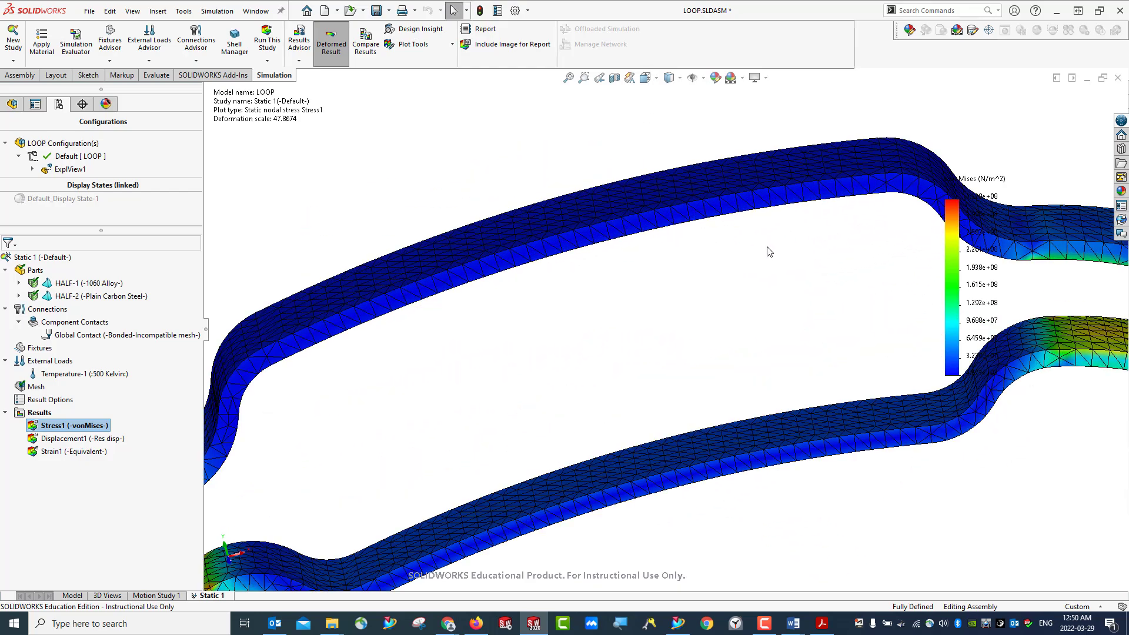
{"action": "left_click", "coordinate": [569, 78]}
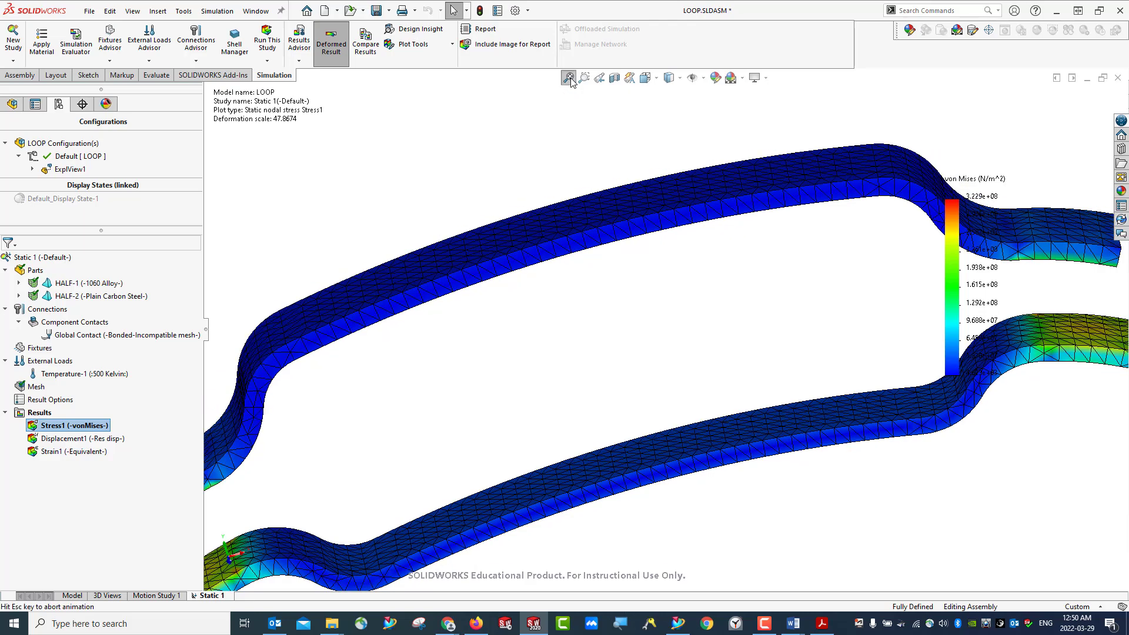
{"action": "scroll", "coordinate": [741, 315], "scroll_direction": "down", "scroll_amount": 3}
{"action": "scroll", "coordinate": [774, 303], "scroll_direction": "up", "scroll_amount": 3}
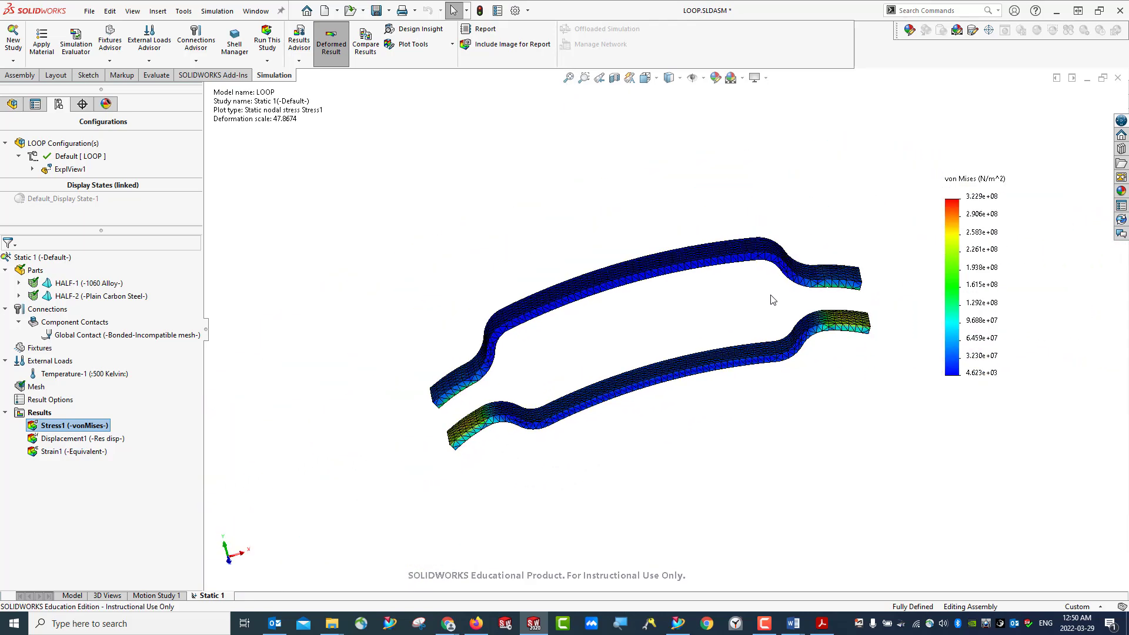
{"action": "scroll", "coordinate": [824, 368], "scroll_direction": "down", "scroll_amount": 2}
{"action": "middle_click_drag", "start_coordinate": [799, 365], "coordinate": [755, 288]}
{"action": "scroll", "coordinate": [755, 288], "scroll_direction": "down", "scroll_amount": 5}
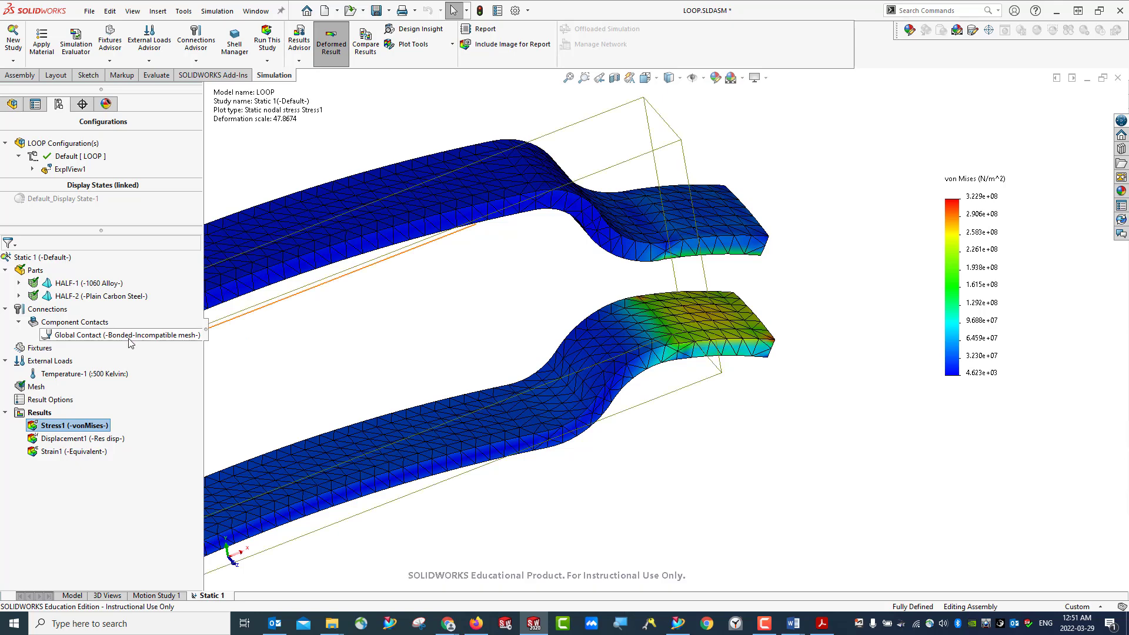
- Probe the von Mises stress at the four corners of the lower half's bonded end face, moving the callouts clear of the model
{"action": "right_click", "coordinate": [83, 430]}
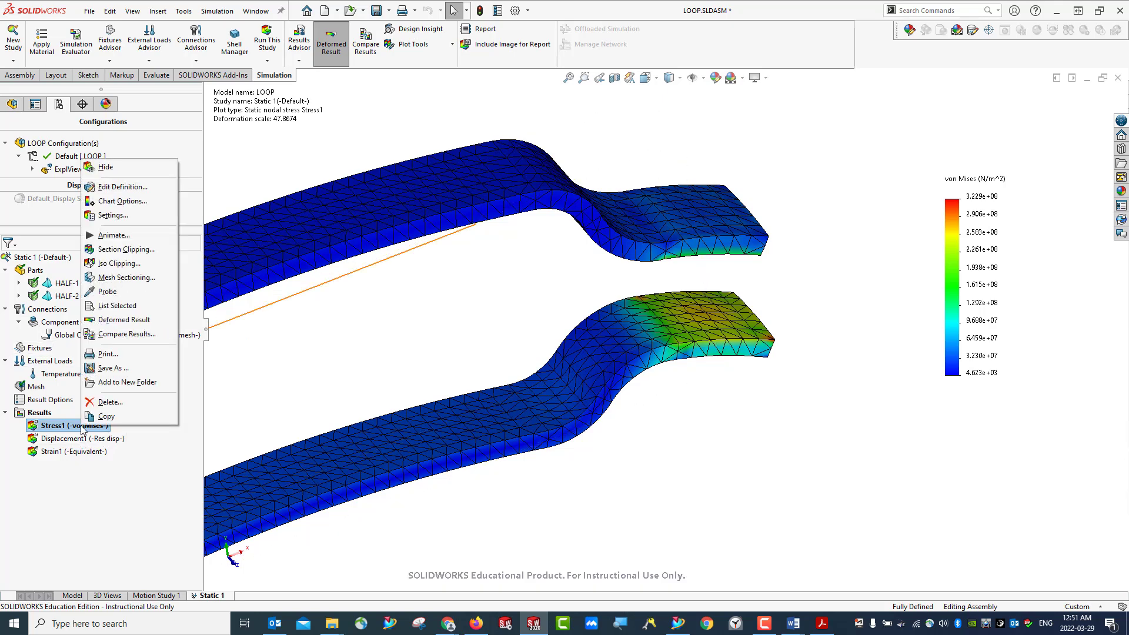
{"action": "left_click", "coordinate": [121, 299]}
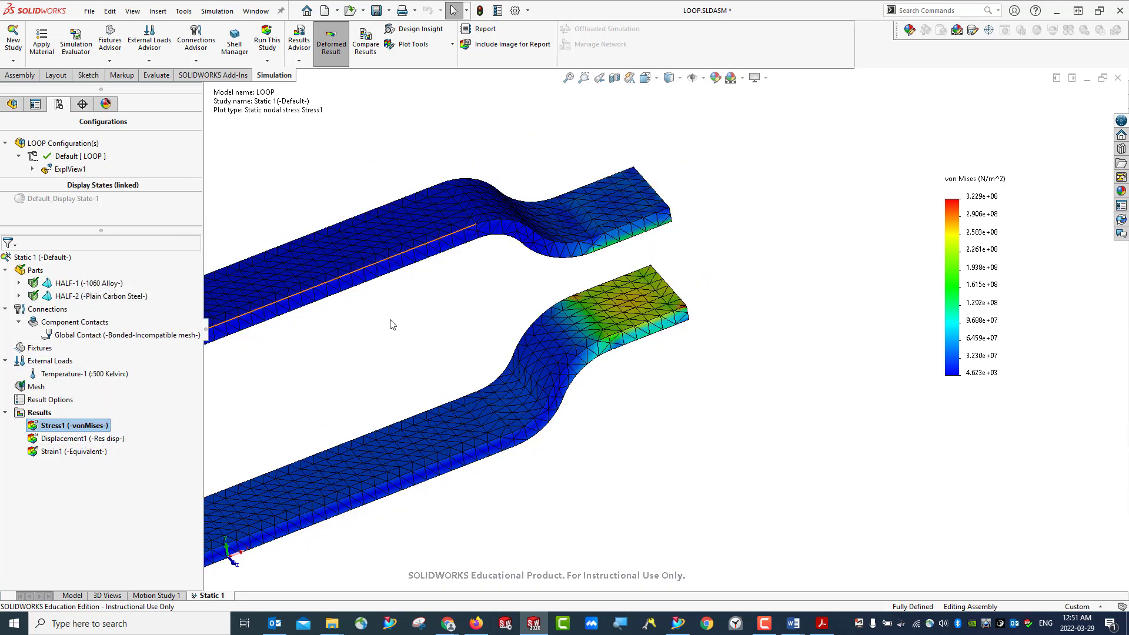
{"action": "left_click", "coordinate": [567, 304]}
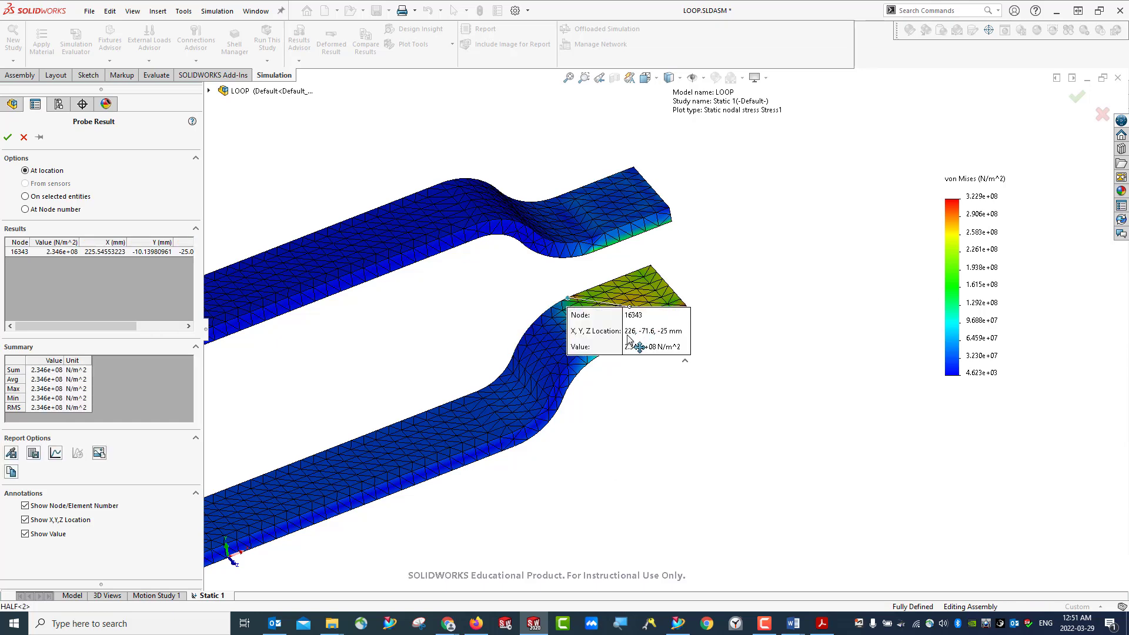
{"action": "left_click", "coordinate": [651, 266]}
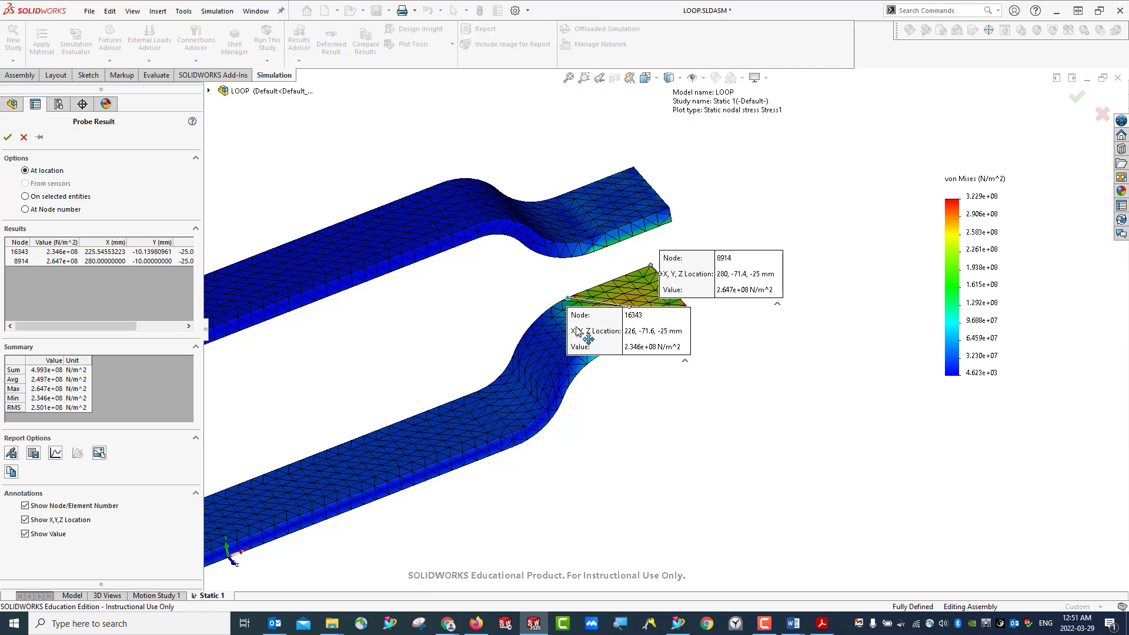
{"action": "mouse_move", "coordinate": [588, 318]}
{"action": "left_mouse_down"}
{"action": "mouse_move", "coordinate": [458, 330]}
{"action": "mouse_move", "coordinate": [437, 274]}
{"action": "left_mouse_up"}
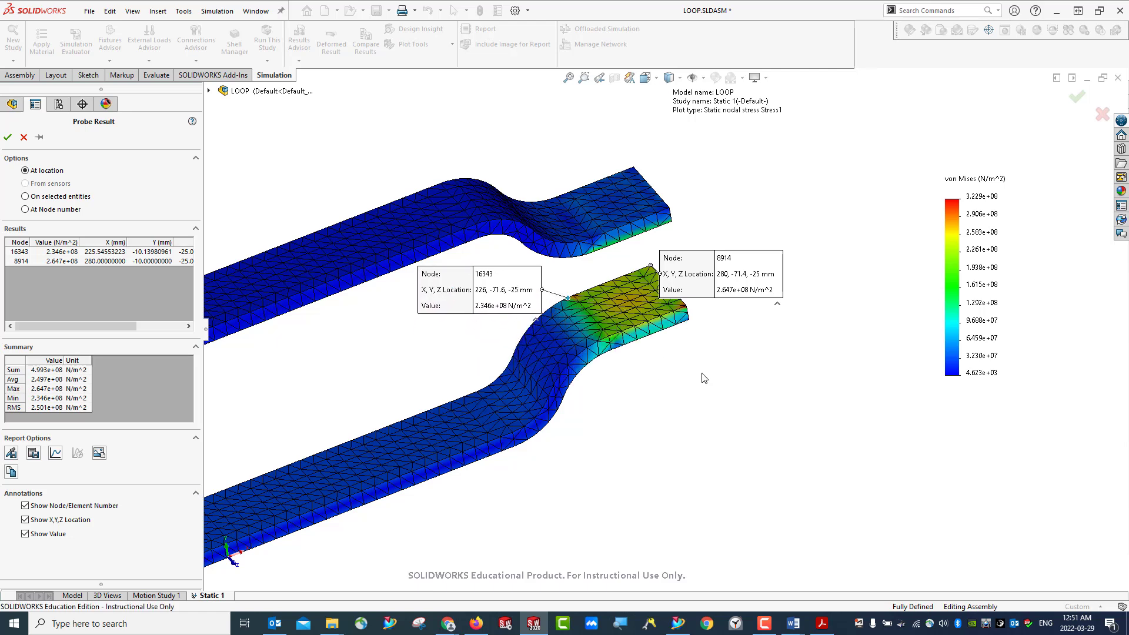
{"action": "left_click", "coordinate": [687, 306]}
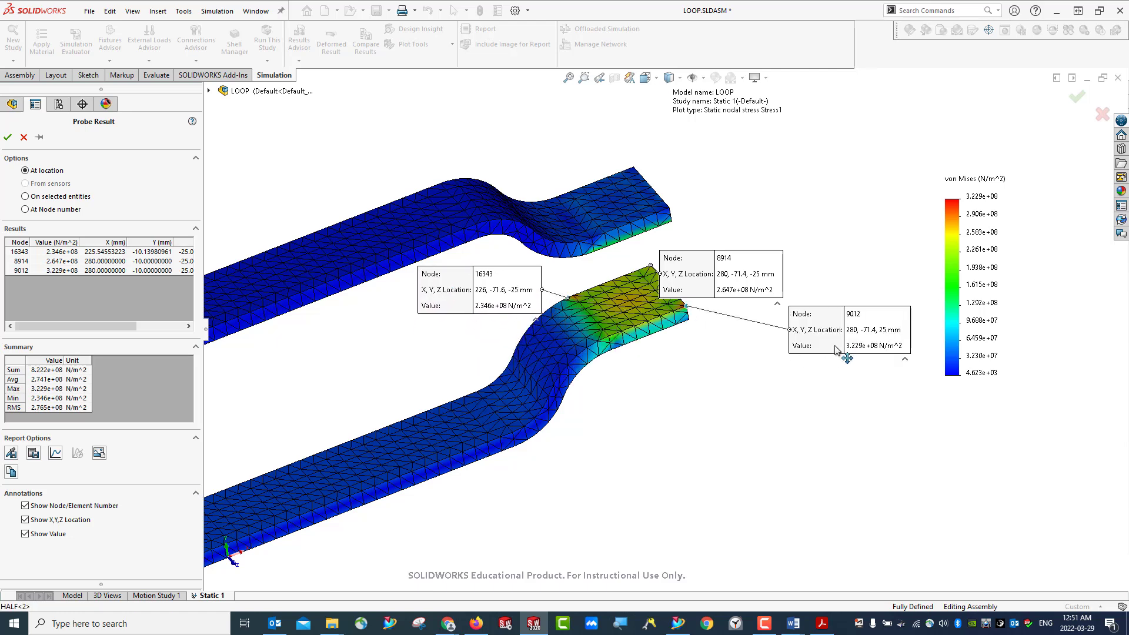
{"action": "left_click", "coordinate": [598, 342]}
{"action": "left_click_drag", "start_coordinate": [671, 390], "coordinate": [656, 404]}
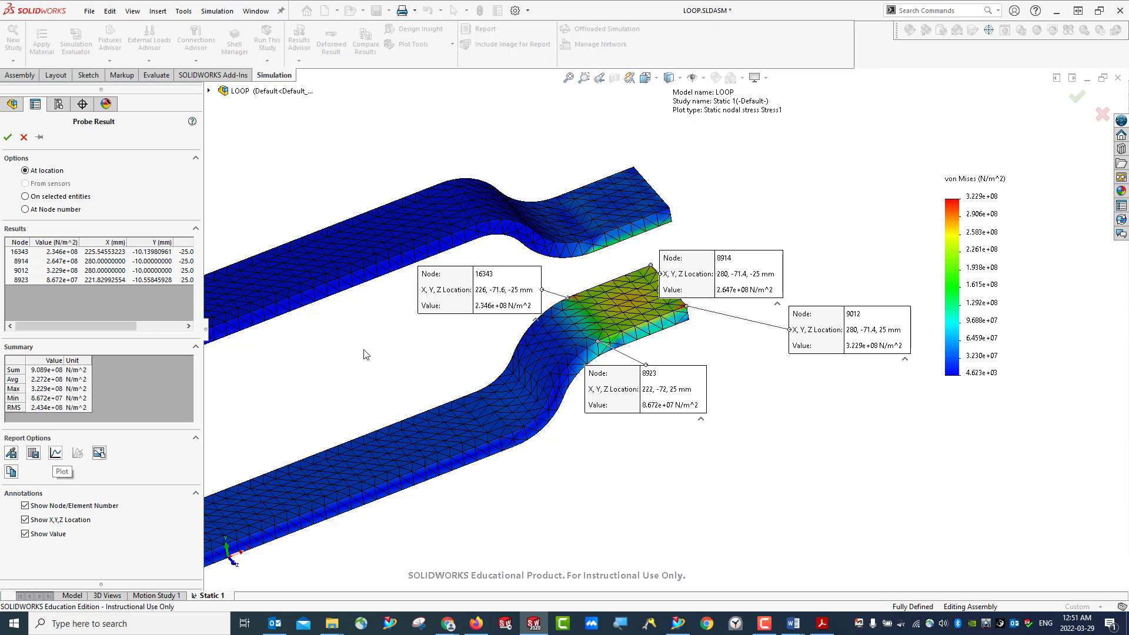
{"action": "left_click_drag", "start_coordinate": [703, 258], "coordinate": [730, 217]}
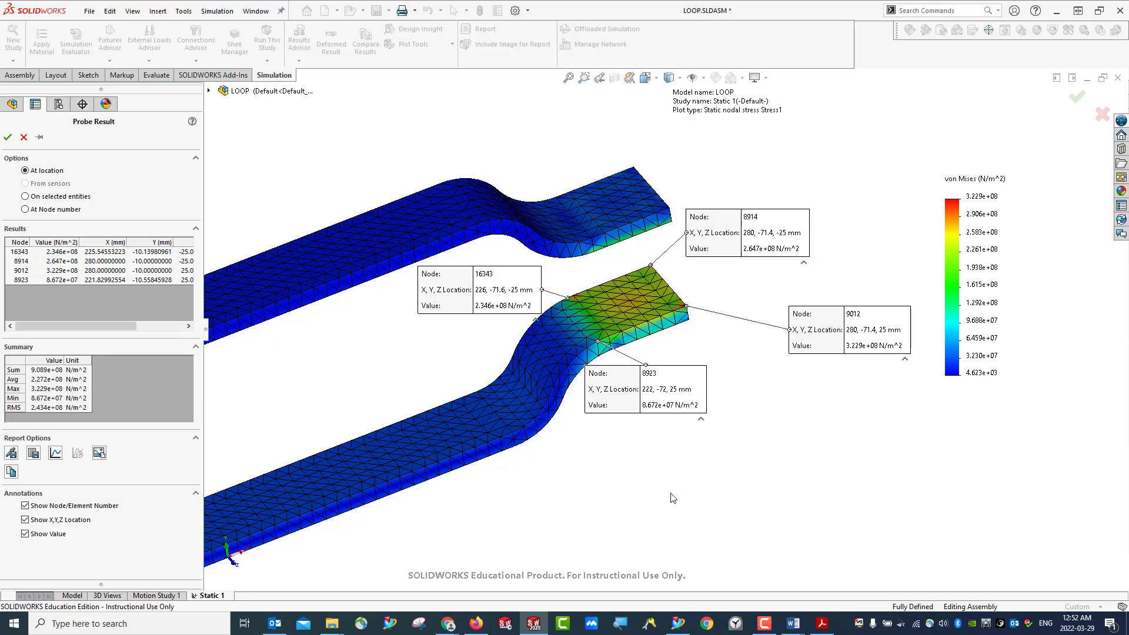
{"action": "mouse_move", "coordinate": [687, 480]}
{"action": "middle_mouse_down"}
{"action": "mouse_move", "coordinate": [565, 391]}
{"action": "mouse_move", "coordinate": [514, 423]}
{"action": "mouse_move", "coordinate": [603, 424]}
{"action": "mouse_move", "coordinate": [668, 353]}
{"action": "mouse_move", "coordinate": [656, 462]}
{"action": "middle_mouse_up"}
{"action": "scroll", "coordinate": [654, 458], "scroll_direction": "up", "scroll_amount": 2}
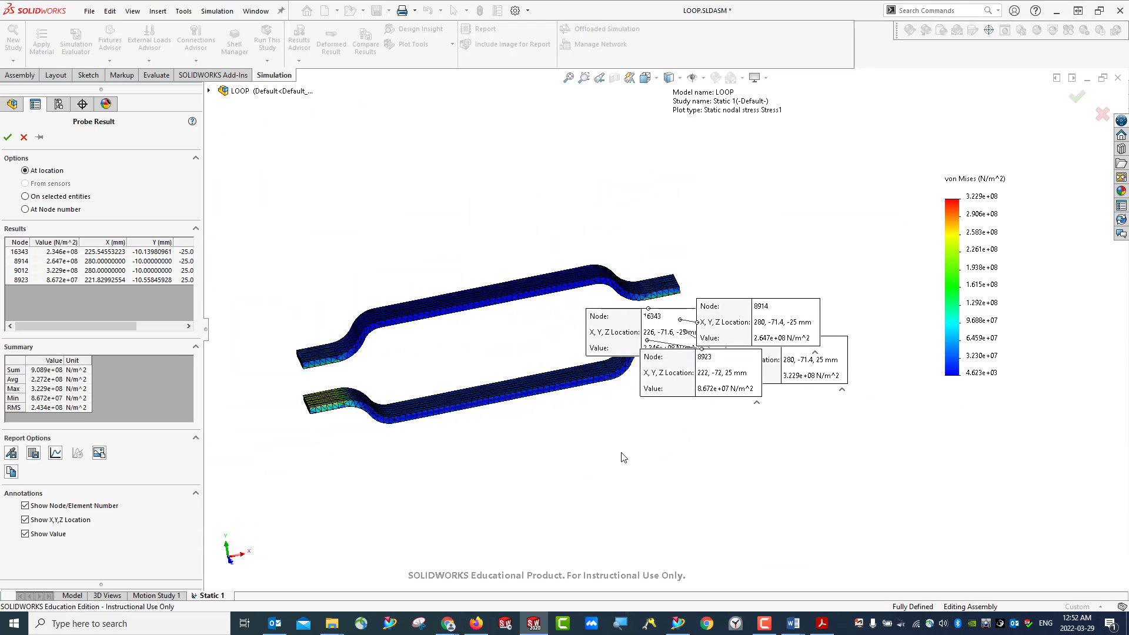
{"action": "left_click", "coordinate": [8, 137]}
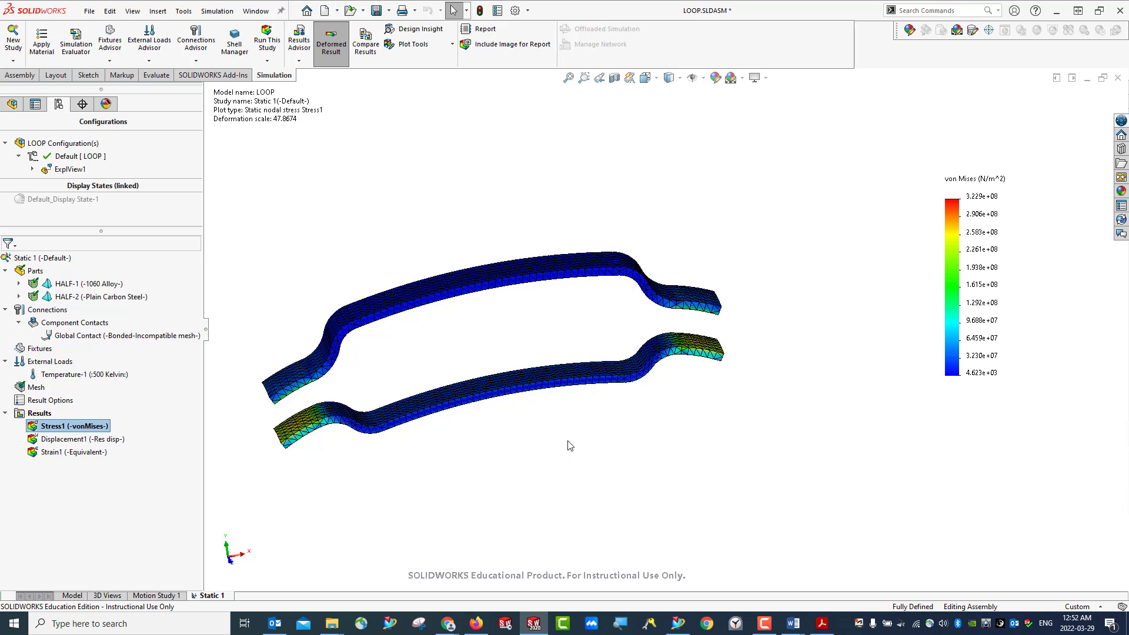
- Begin a Body from Deformed Shape from the study results, with the body saved as a new part file
{"action": "left_click", "coordinate": [36, 414]}
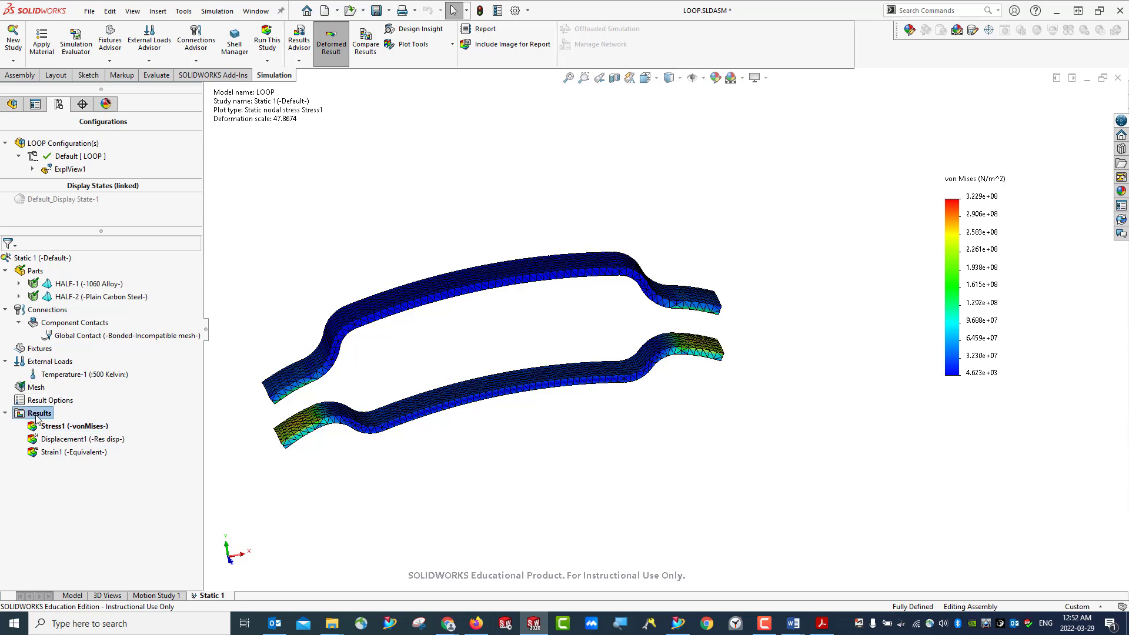
{"action": "right_click", "coordinate": [35, 414]}
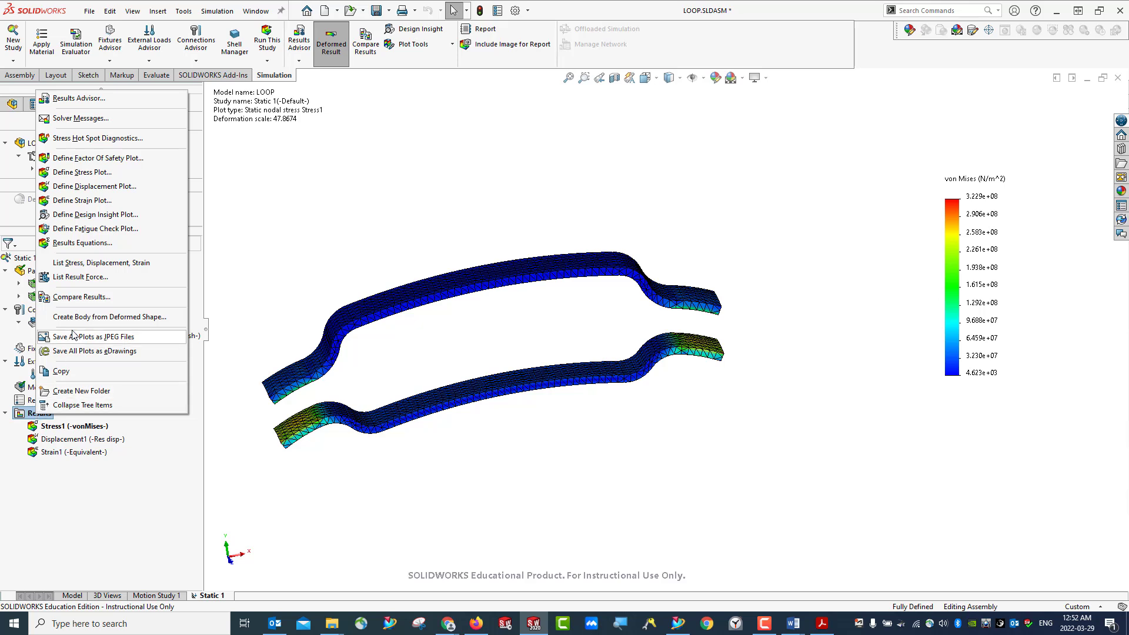
{"action": "left_click", "coordinate": [146, 318]}
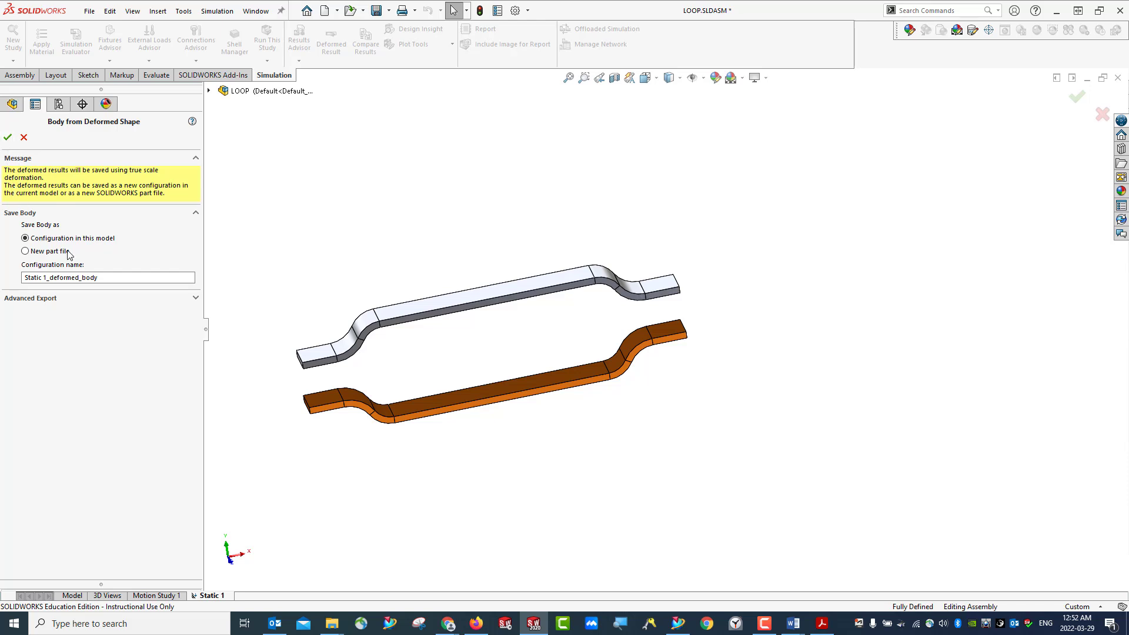
{"action": "left_click", "coordinate": [25, 252]}
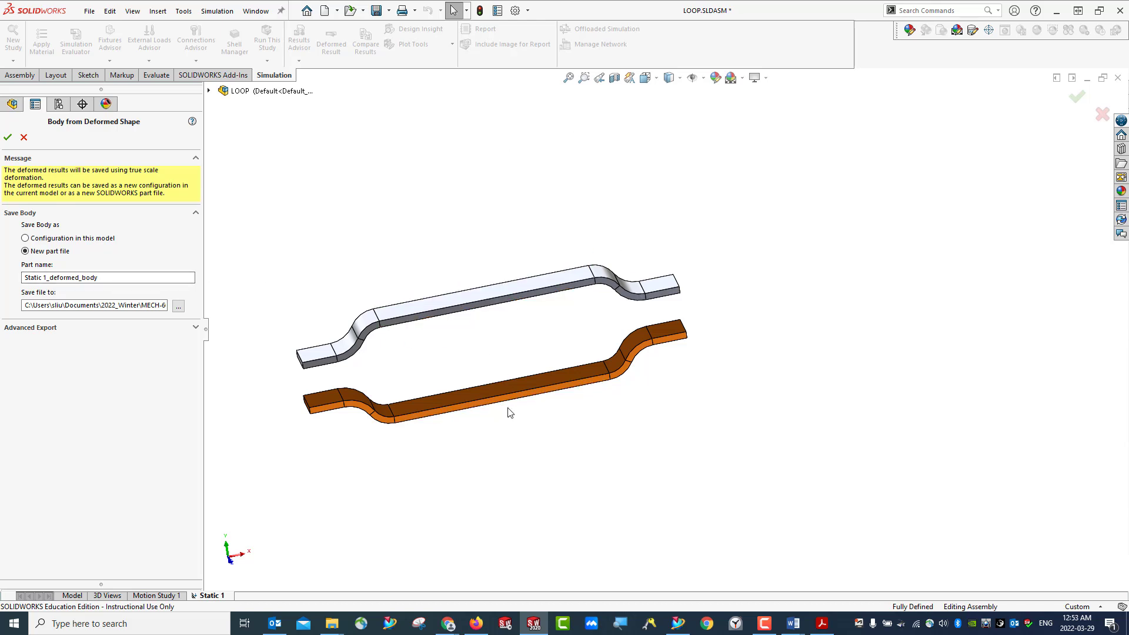
- Collapse the ExplView1 exploded view of the assembly and return to the Body from Deformed Shape settings
{"action": "middle_click_drag", "start_coordinate": [538, 444], "coordinate": [492, 383]}
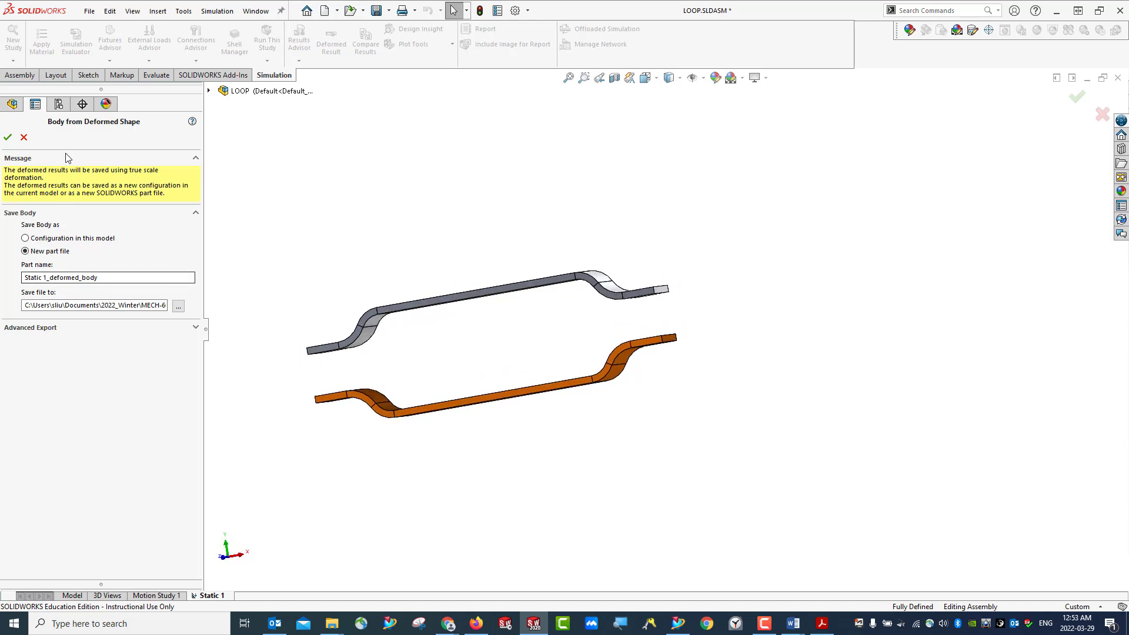
{"action": "left_click", "coordinate": [58, 106]}
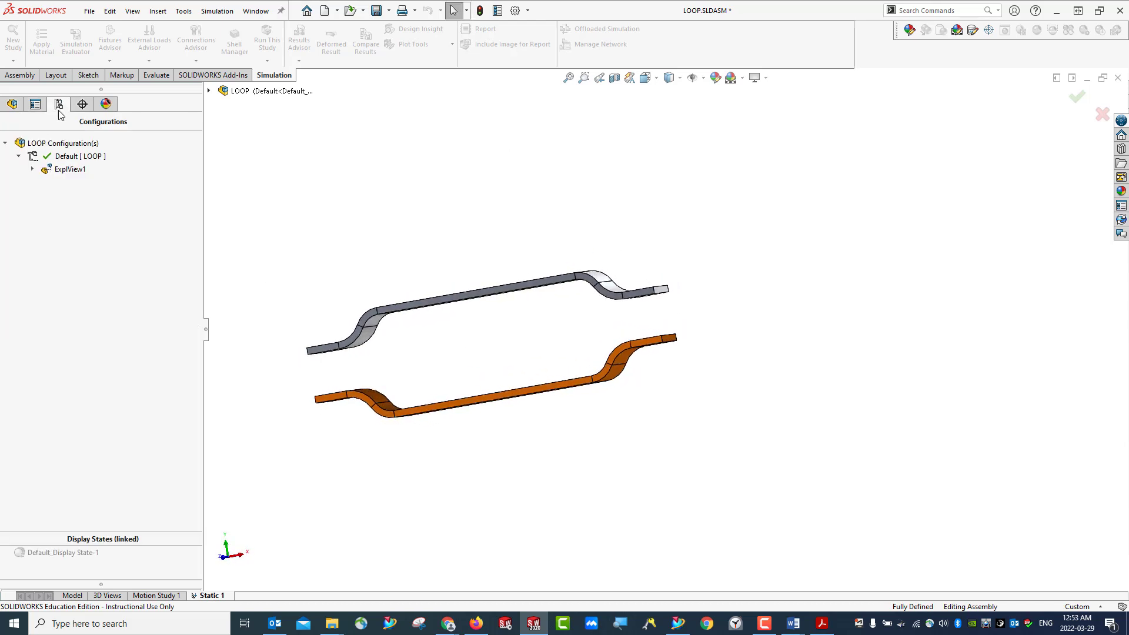
{"action": "right_click", "coordinate": [64, 171]}
{"action": "left_click", "coordinate": [96, 178]}
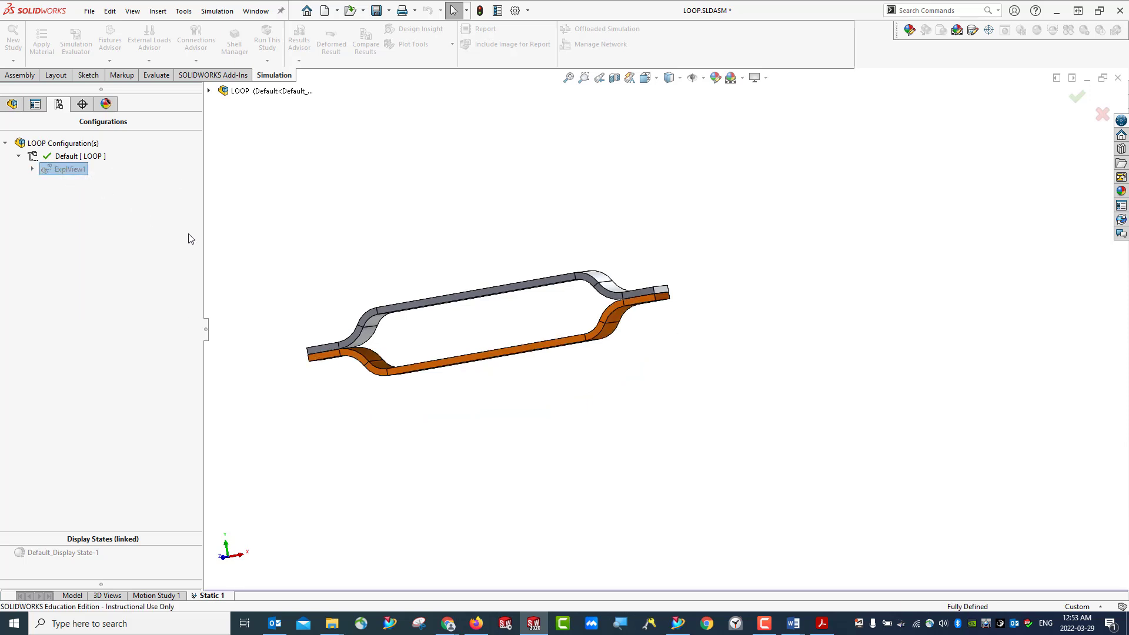
{"action": "left_click", "coordinate": [12, 104]}
{"action": "left_click", "coordinate": [35, 105]}
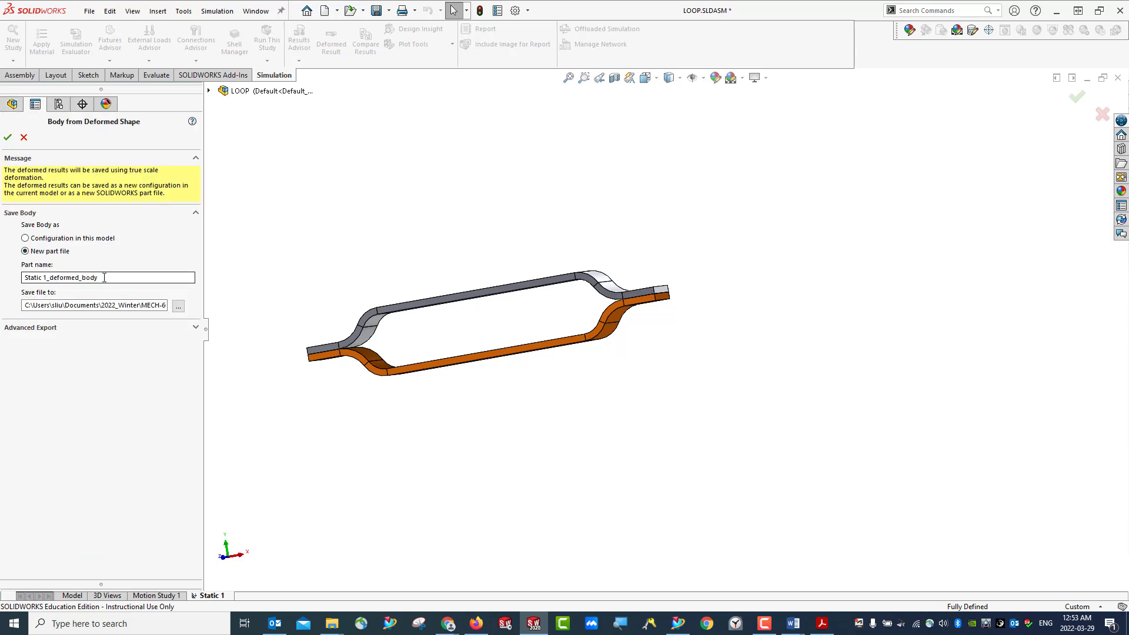
- Name the deformed part Loop_Deformed_LSX, create it, and open the new part file
{"action": "left_click_drag", "start_coordinate": [99, 277], "coordinate": [23, 279]}
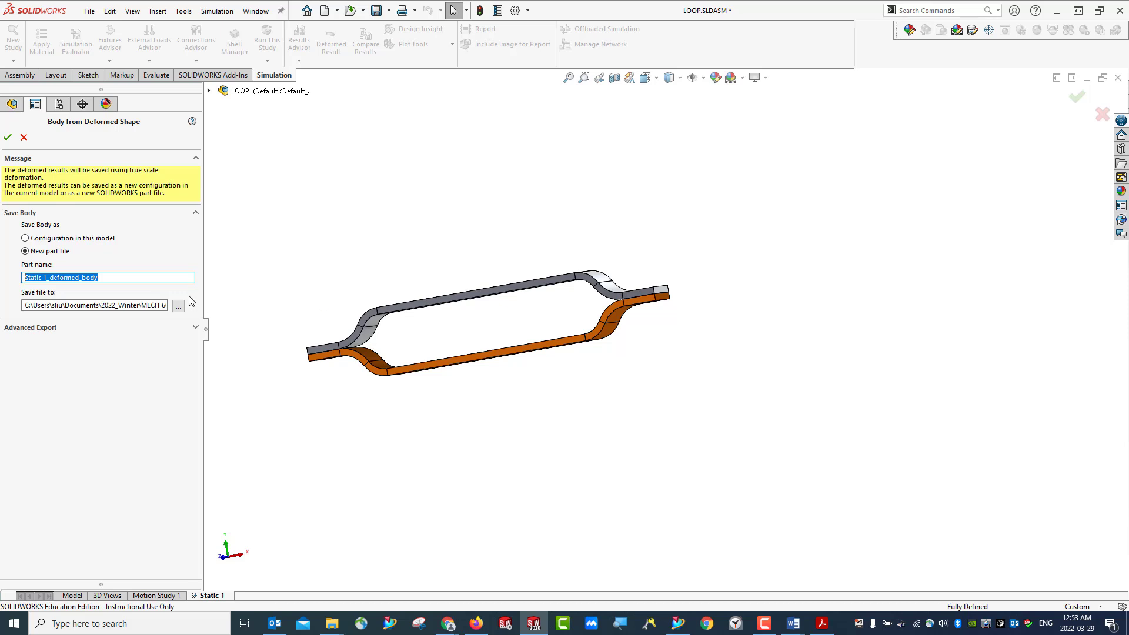
{"action": "type", "text": "Loop_Deformed_LSX"}
{"action": "left_click", "coordinate": [9, 139]}
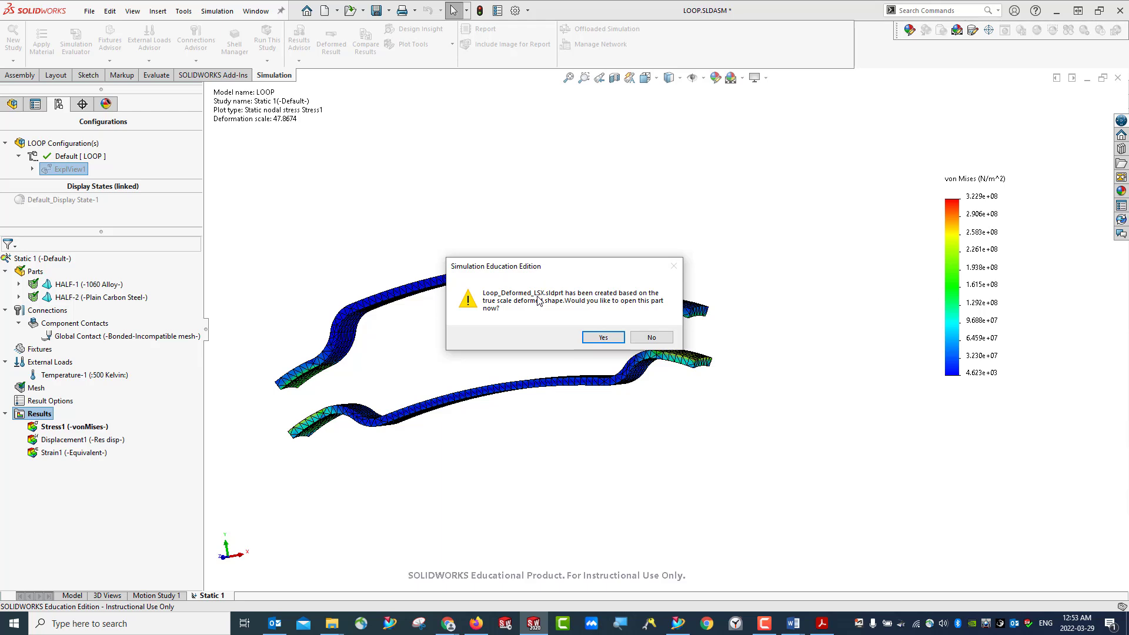
{"action": "left_click", "coordinate": [603, 338]}
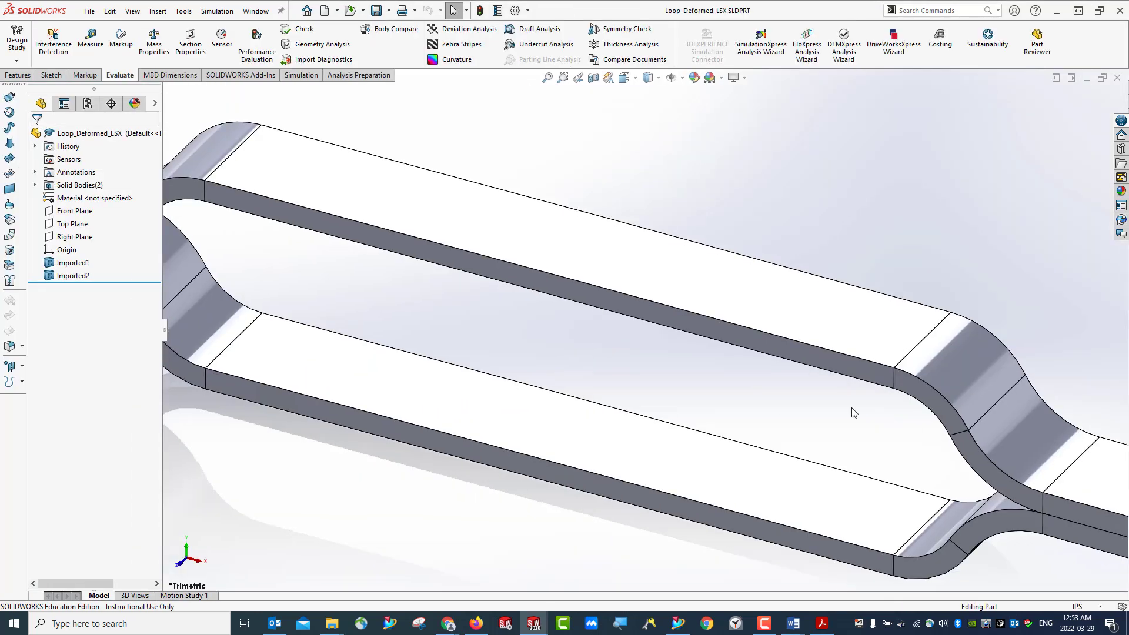
- Inspect the deformed loop part from several angles, ending in the standard front view
{"action": "scroll", "coordinate": [853, 410], "scroll_direction": "down", "scroll_amount": 5}
{"action": "scroll", "coordinate": [851, 407], "scroll_direction": "up", "scroll_amount": 6}
{"action": "key", "text": "f"}
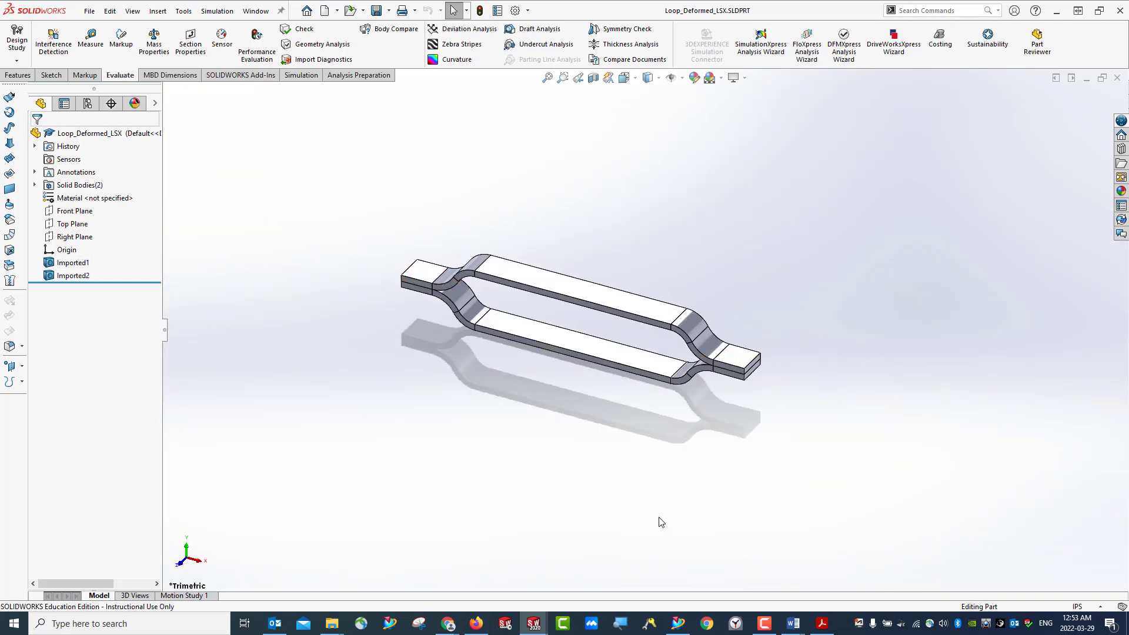
{"action": "middle_click_drag", "start_coordinate": [653, 504], "coordinate": [748, 429]}
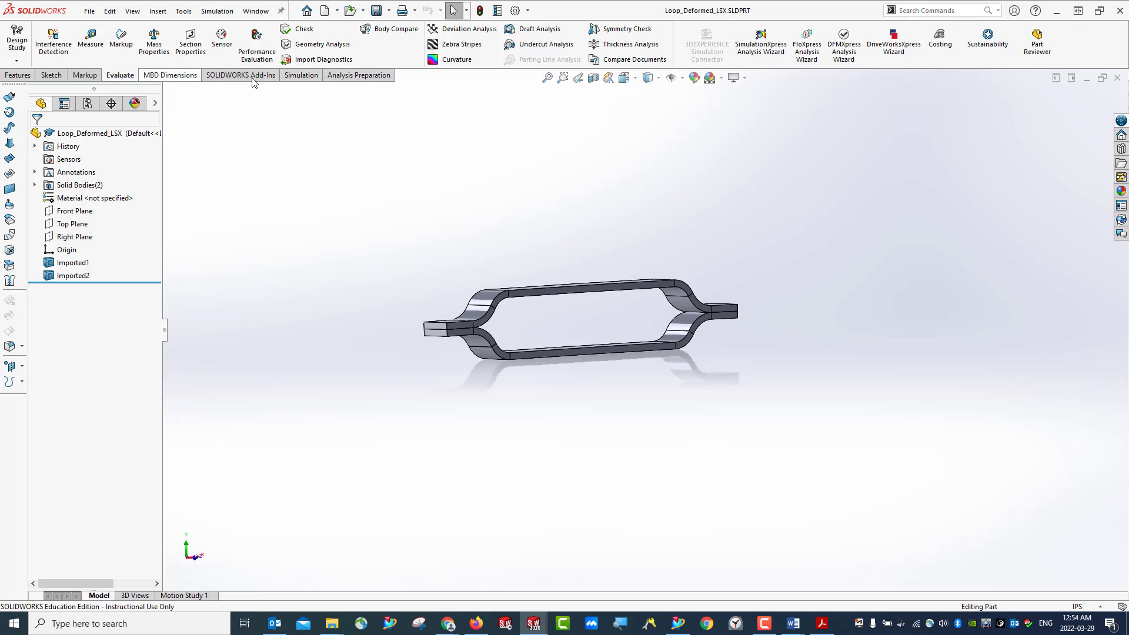
{"action": "left_click", "coordinate": [352, 76]}
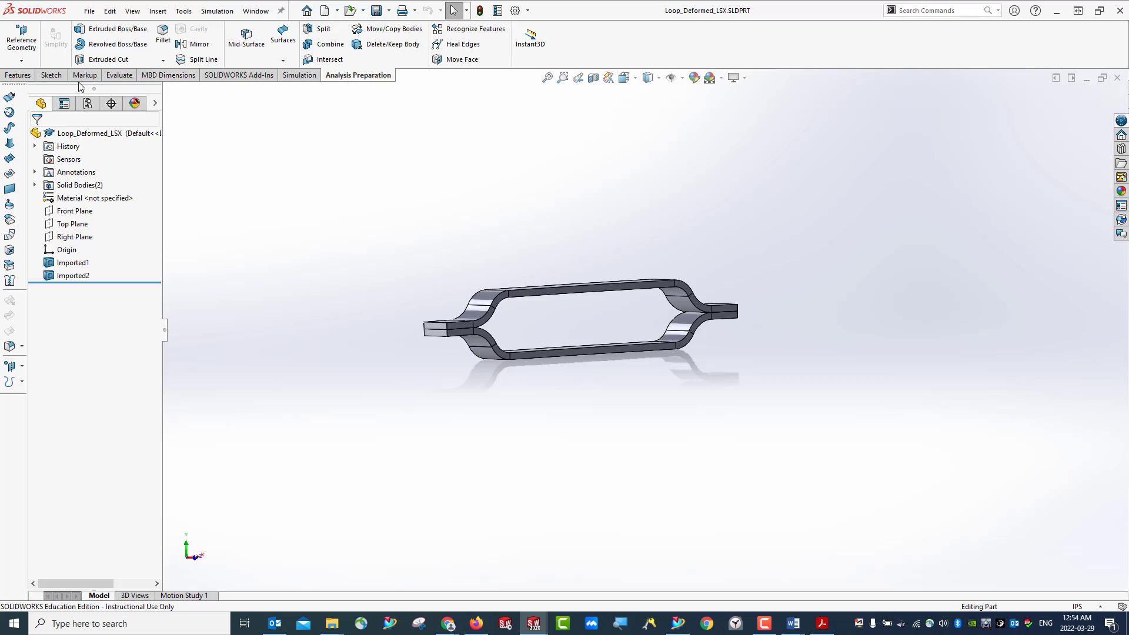
{"action": "left_click", "coordinate": [120, 76]}
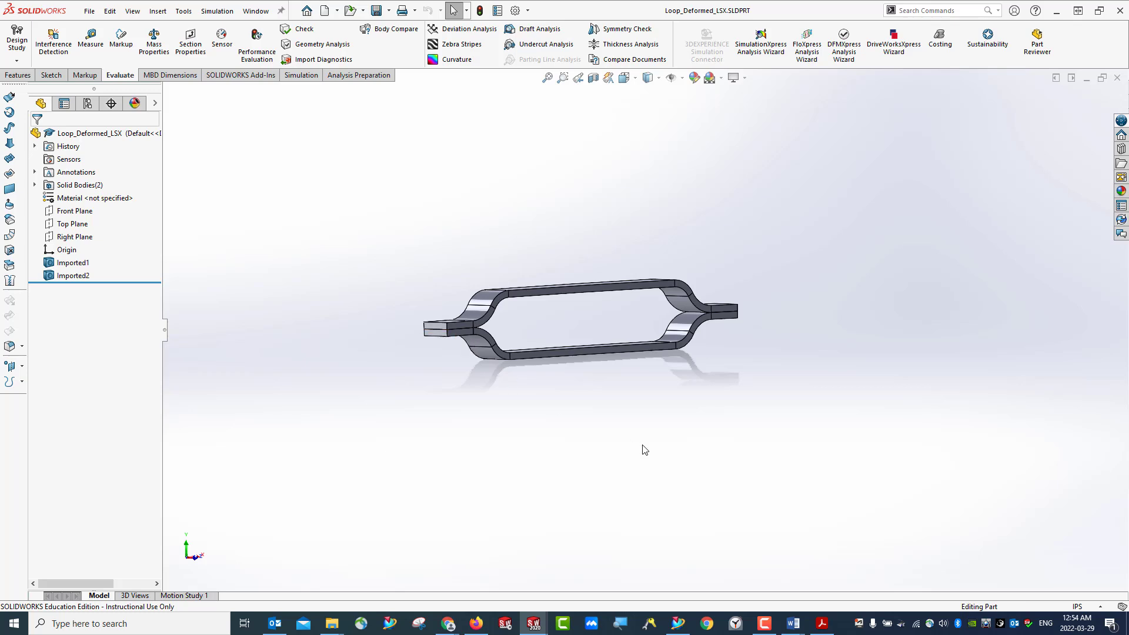
{"action": "key", "text": "ctrl+1"}
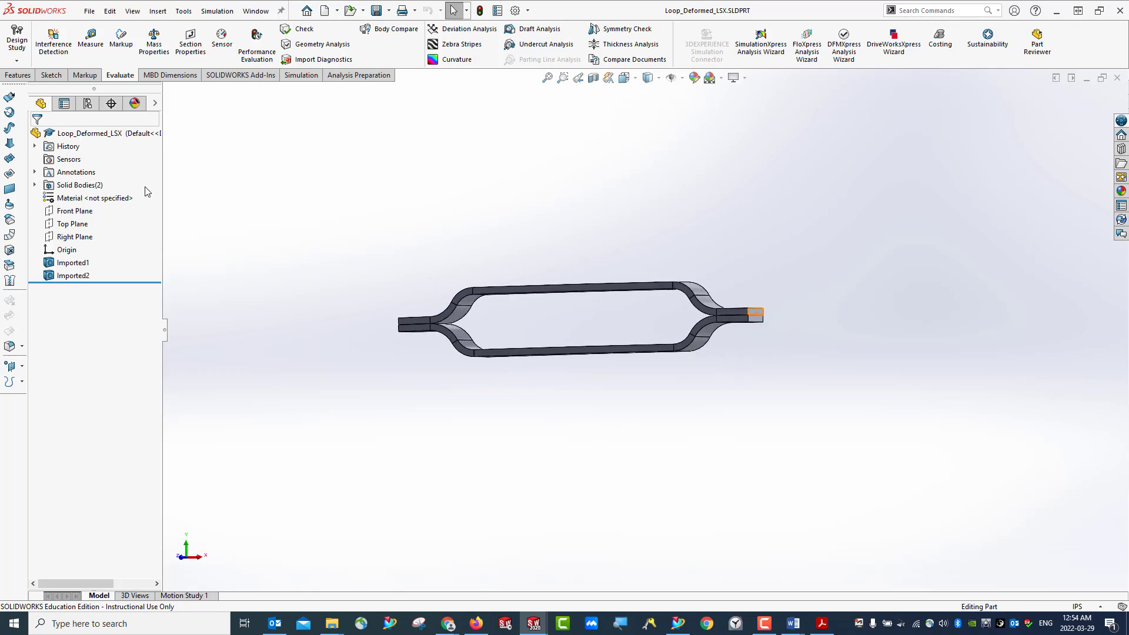
- Measure the distance between the two outer end faces of the deformed part's upper half
{"action": "left_click", "coordinate": [91, 37]}
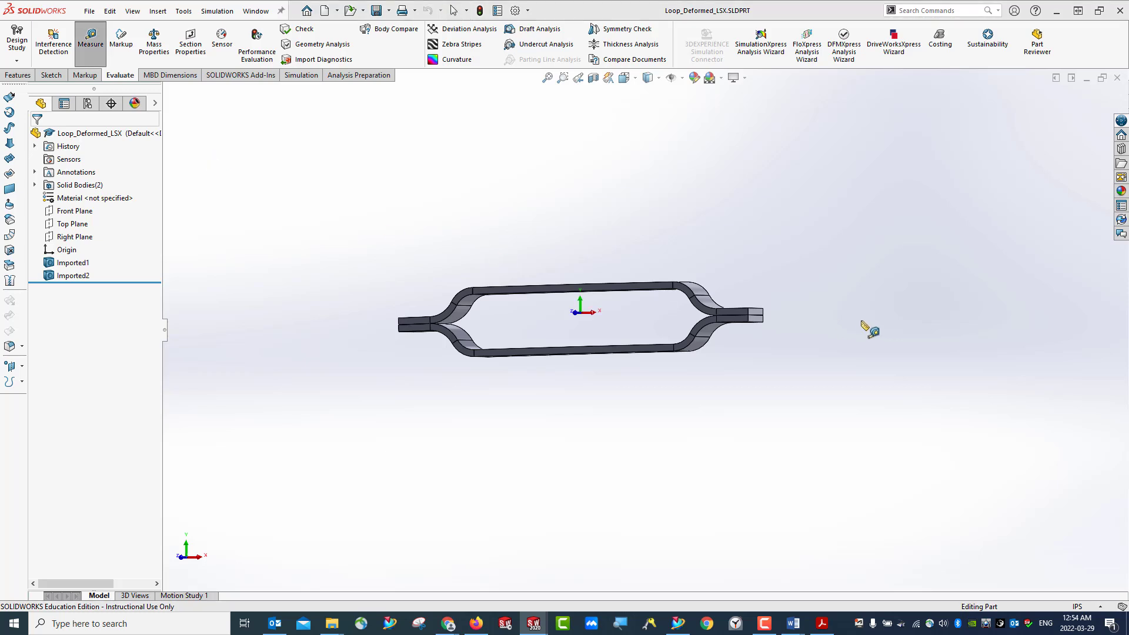
{"action": "scroll", "coordinate": [774, 320], "scroll_direction": "up", "scroll_amount": 2}
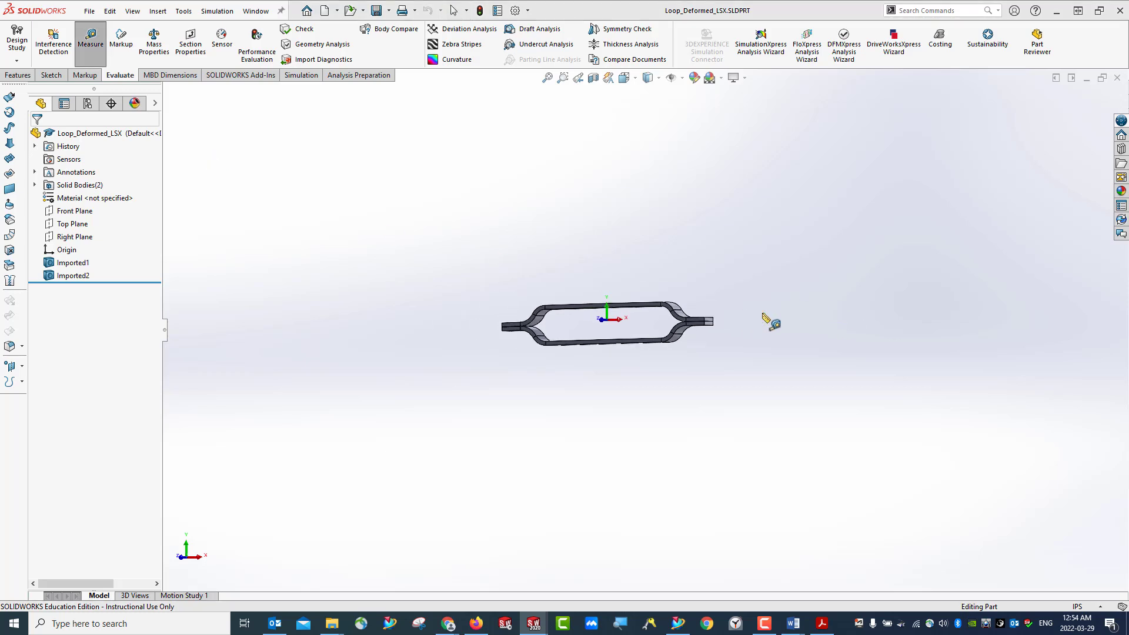
{"action": "scroll", "coordinate": [698, 320], "scroll_direction": "down", "scroll_amount": 6}
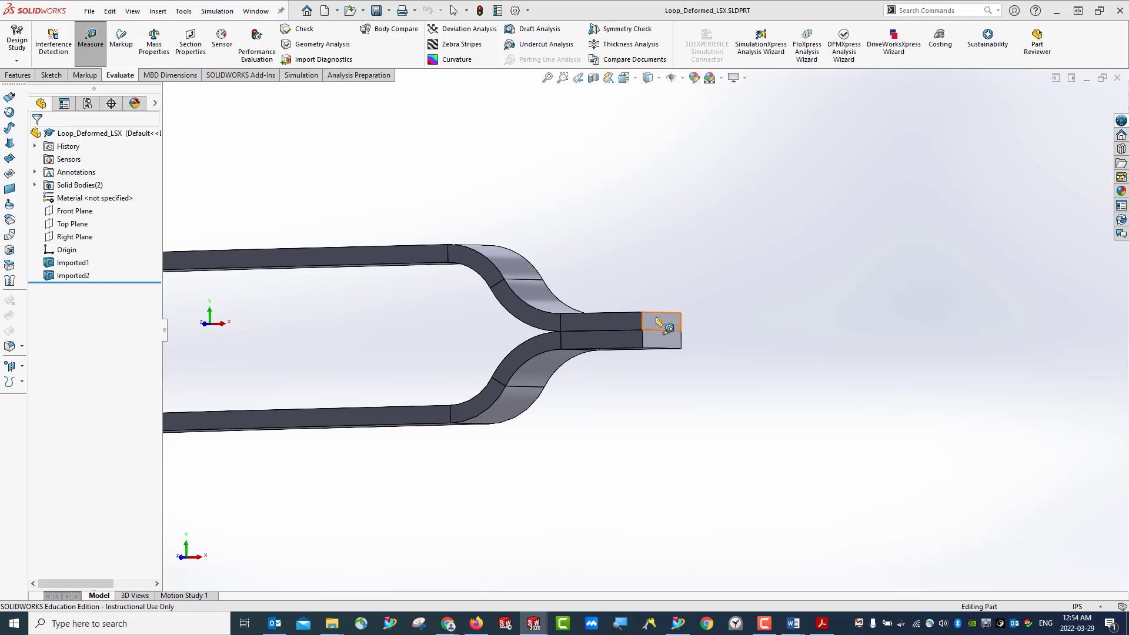
{"action": "left_click", "coordinate": [660, 322]}
{"action": "middle_click_drag", "start_coordinate": [670, 398], "coordinate": [808, 381]}
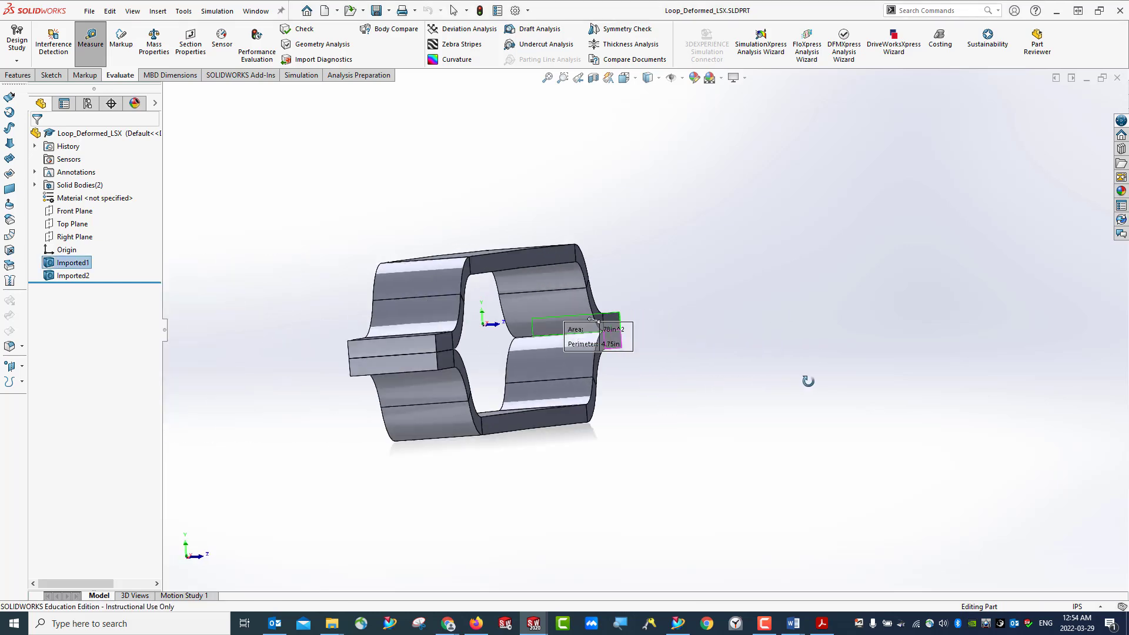
{"action": "left_click", "coordinate": [414, 355]}
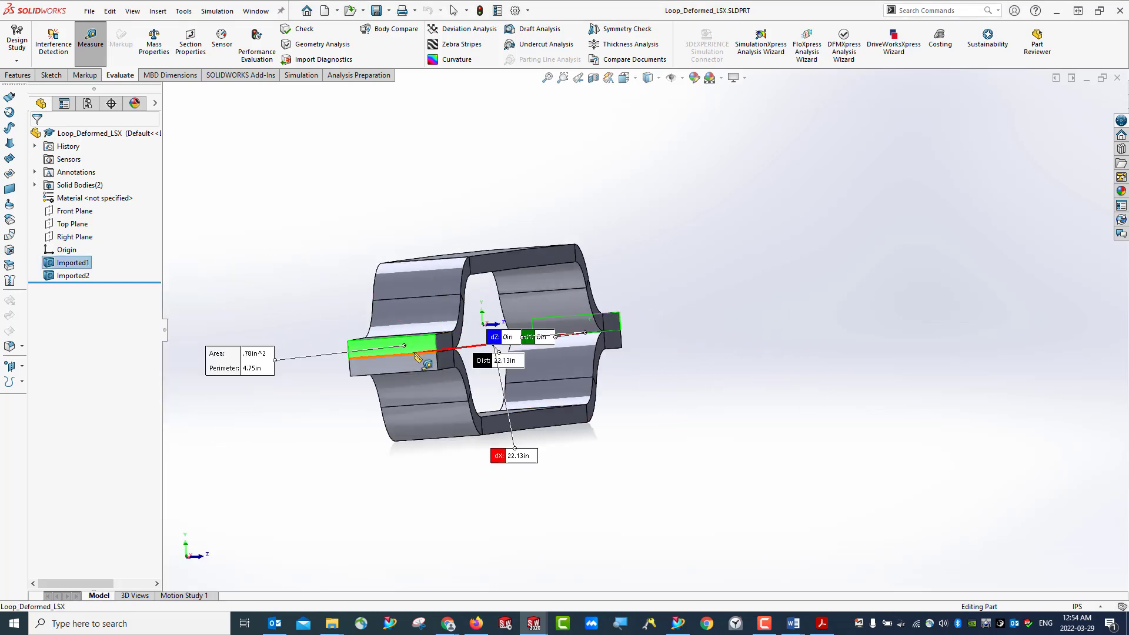
{"action": "middle_click_drag", "start_coordinate": [693, 436], "coordinate": [587, 447]}
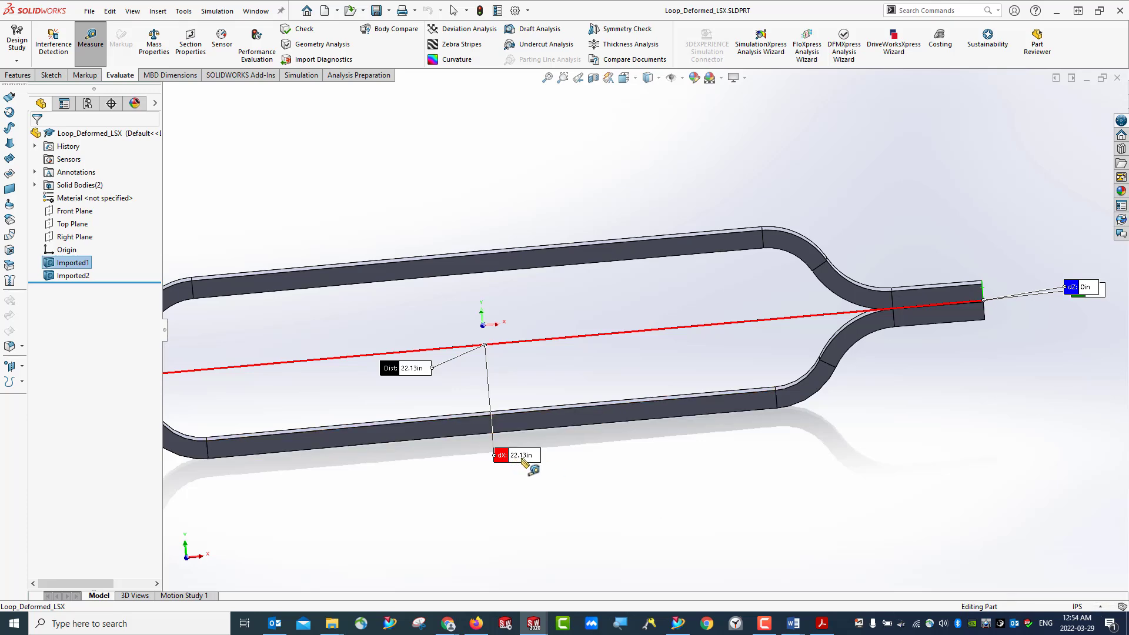
{"action": "scroll", "coordinate": [644, 466], "scroll_direction": "up", "scroll_amount": 4}
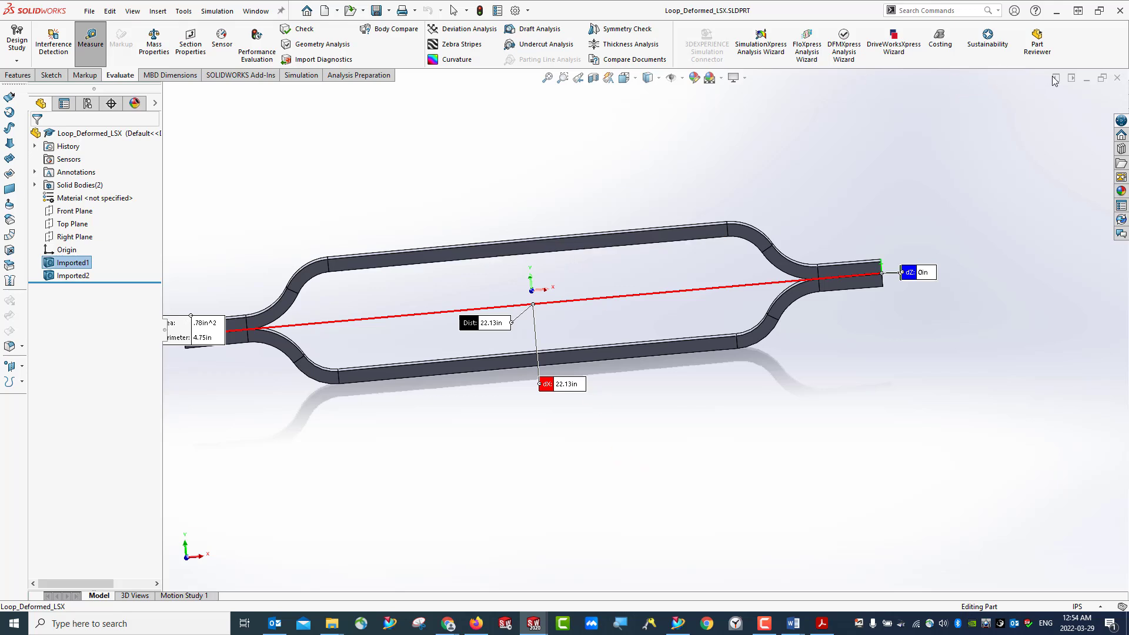
- Switch to the LOOP assembly, show its feature tree, and maximize its window
{"action": "left_click", "coordinate": [1102, 79]}
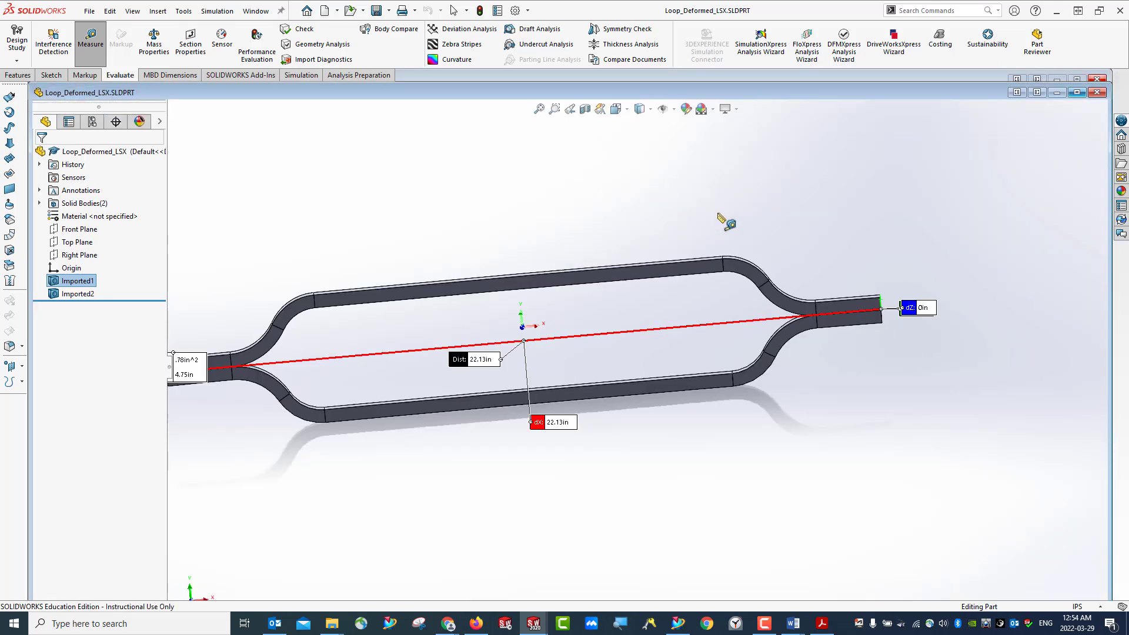
{"action": "left_click", "coordinate": [822, 75]}
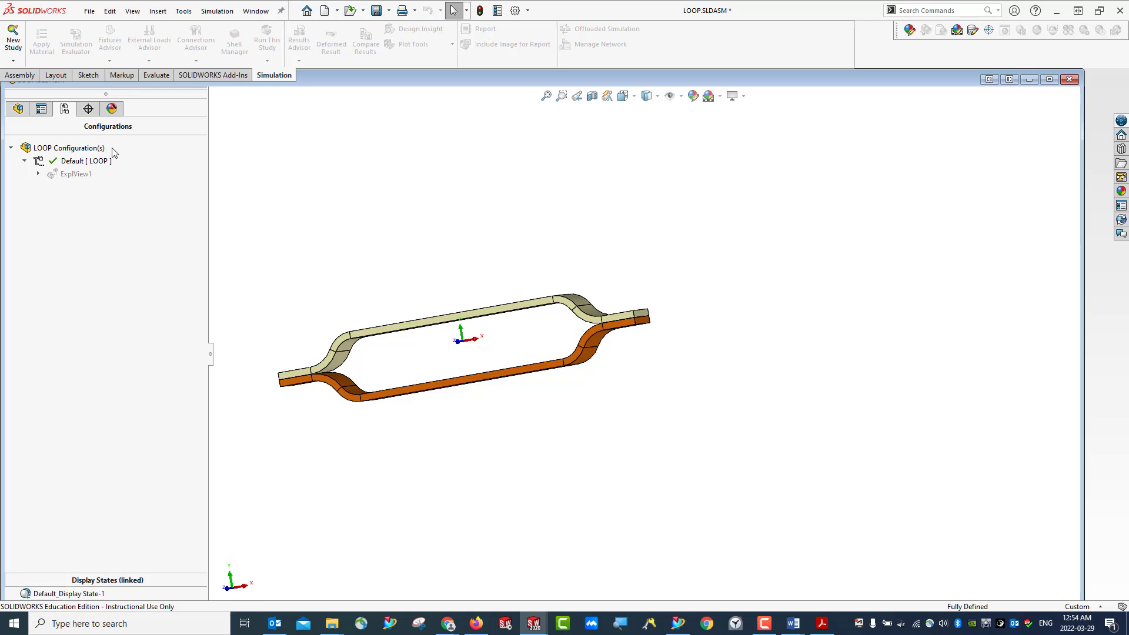
{"action": "left_click", "coordinate": [18, 109]}
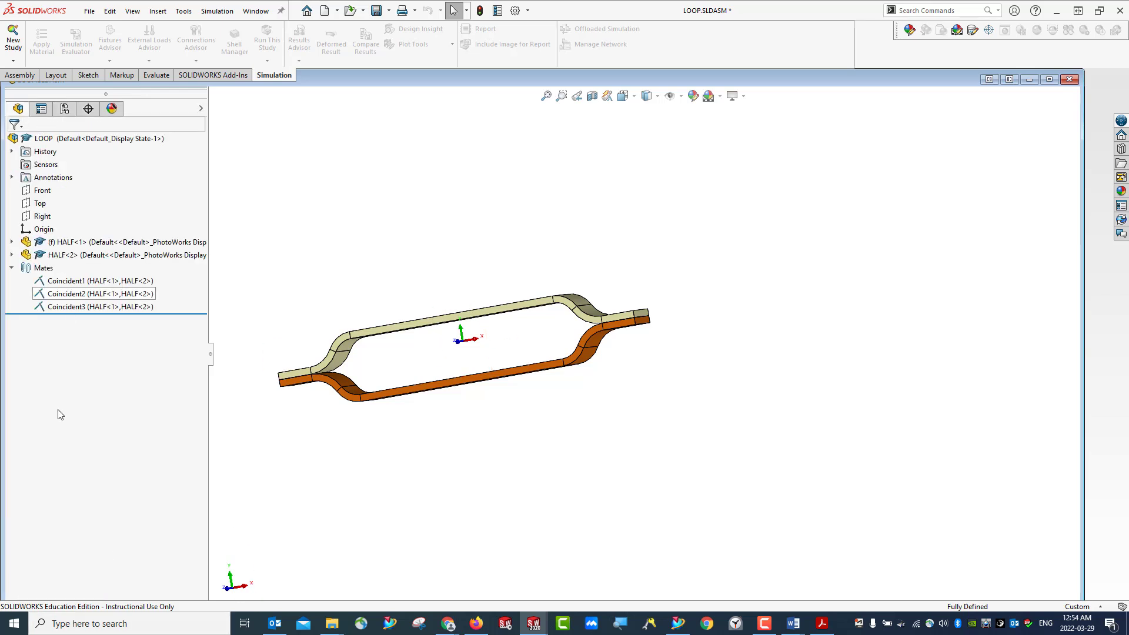
{"action": "left_click", "coordinate": [1050, 79]}
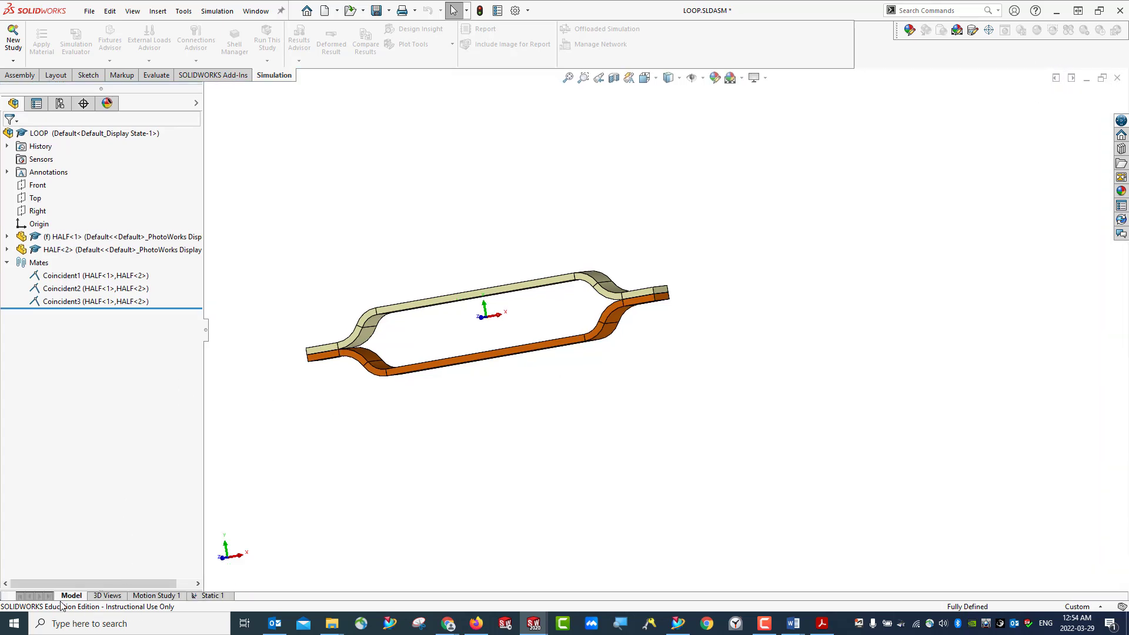
{"action": "left_click", "coordinate": [210, 595]}
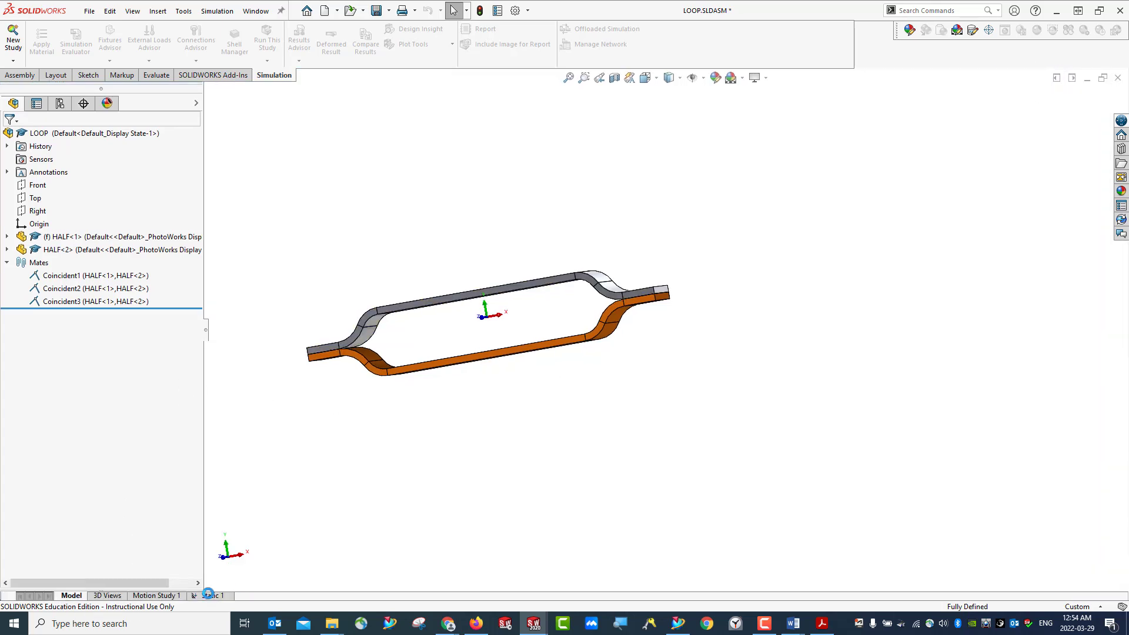
{"action": "left_click", "coordinate": [71, 596]}
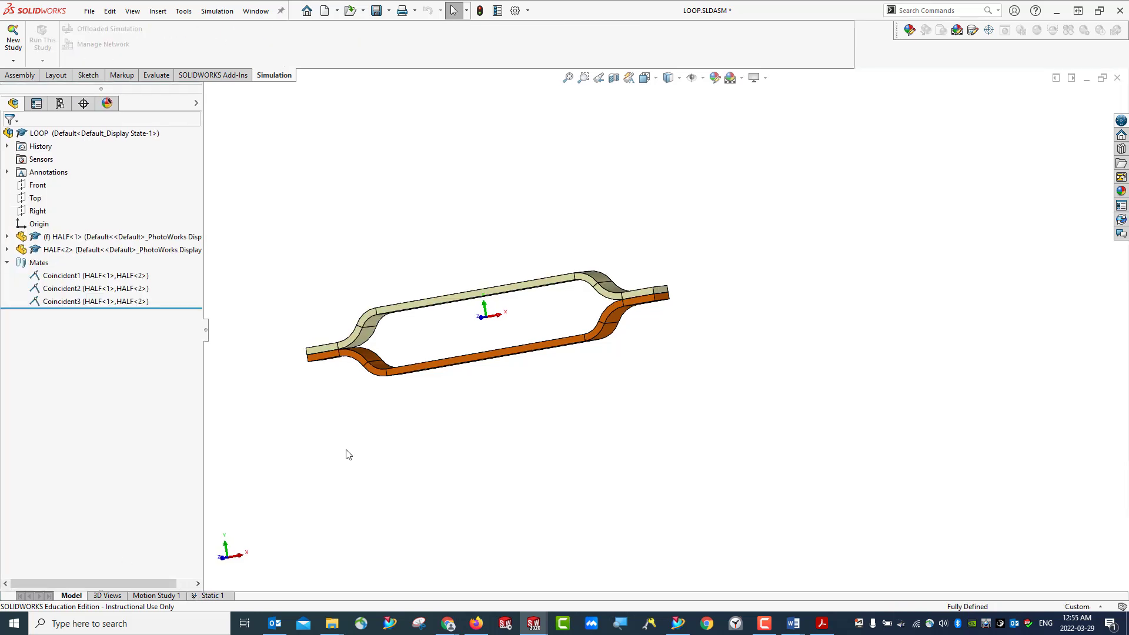
{"action": "middle_click_drag", "start_coordinate": [326, 419], "coordinate": [438, 406]}
{"action": "left_click", "coordinate": [60, 103]}
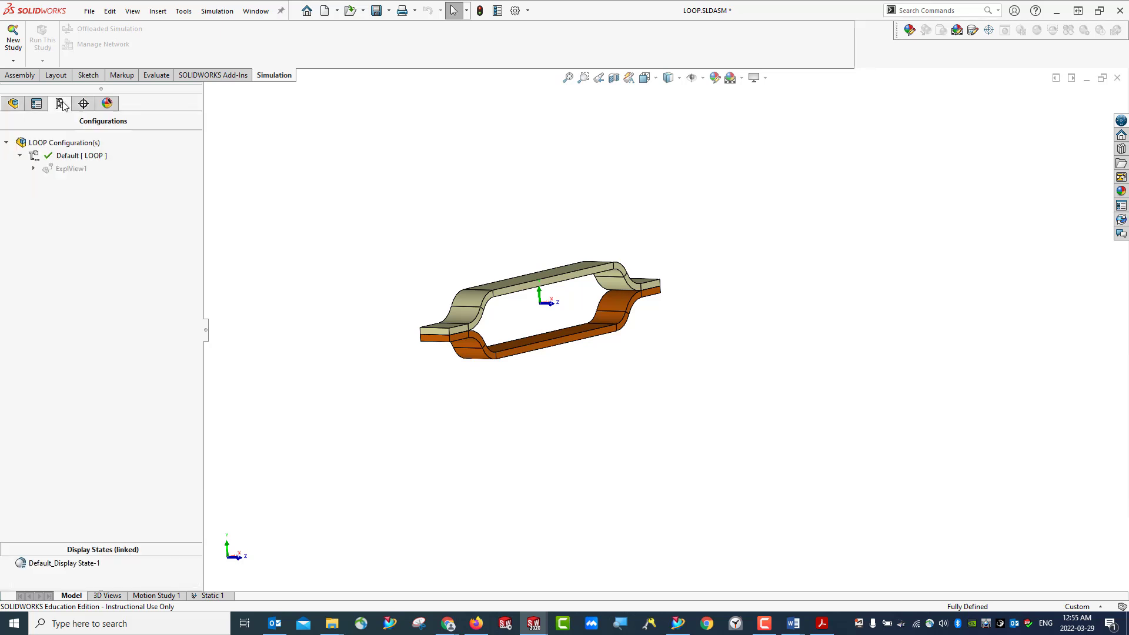
{"action": "left_click", "coordinate": [15, 104]}
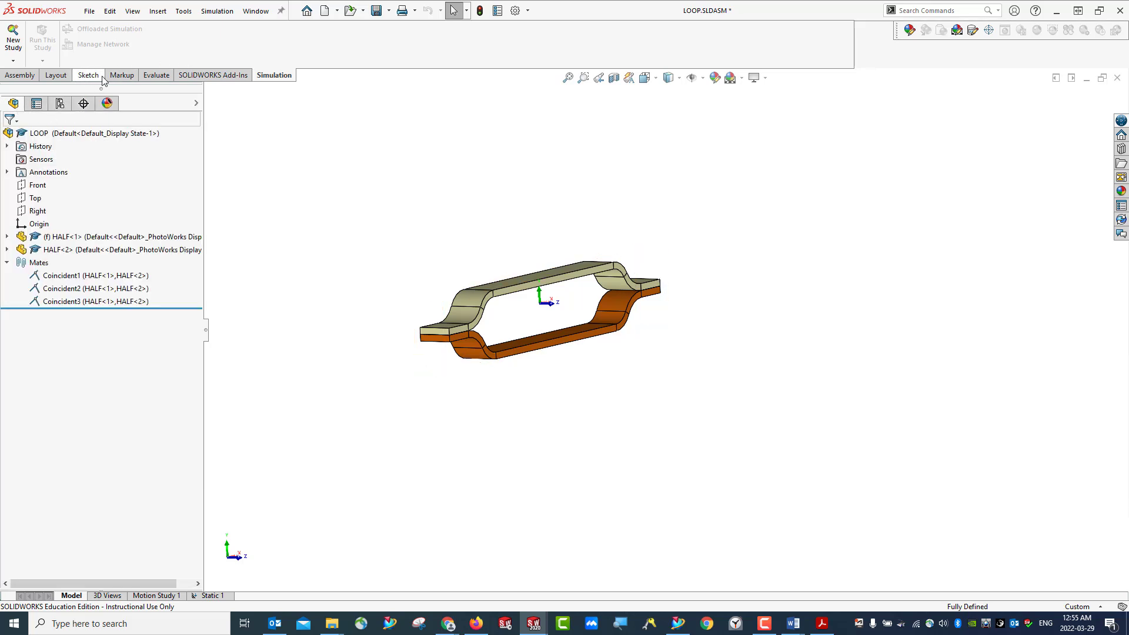
{"action": "left_click", "coordinate": [19, 75]}
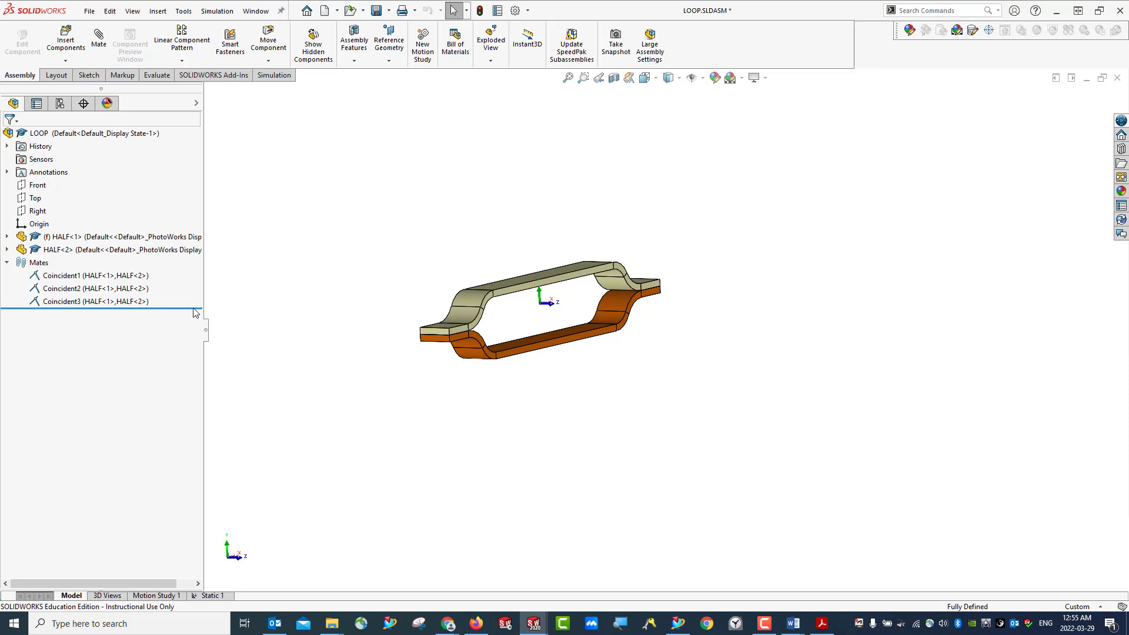
- Measure the distance between the two outer end faces of the undeformed assembly's upper half
{"action": "left_click", "coordinate": [157, 75]}
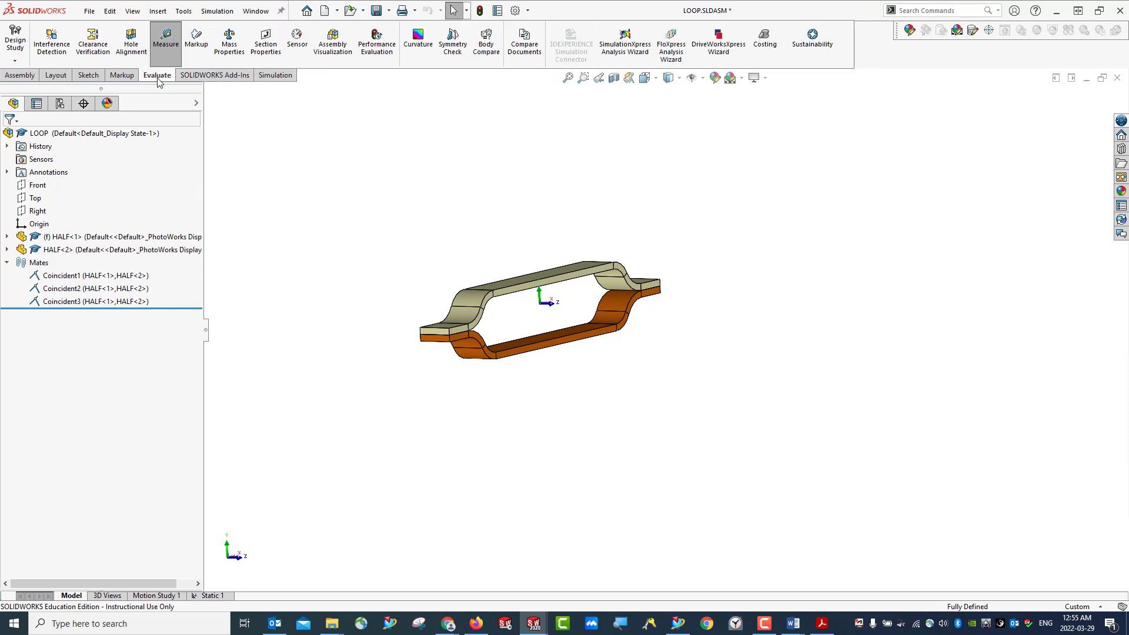
{"action": "left_click", "coordinate": [166, 41]}
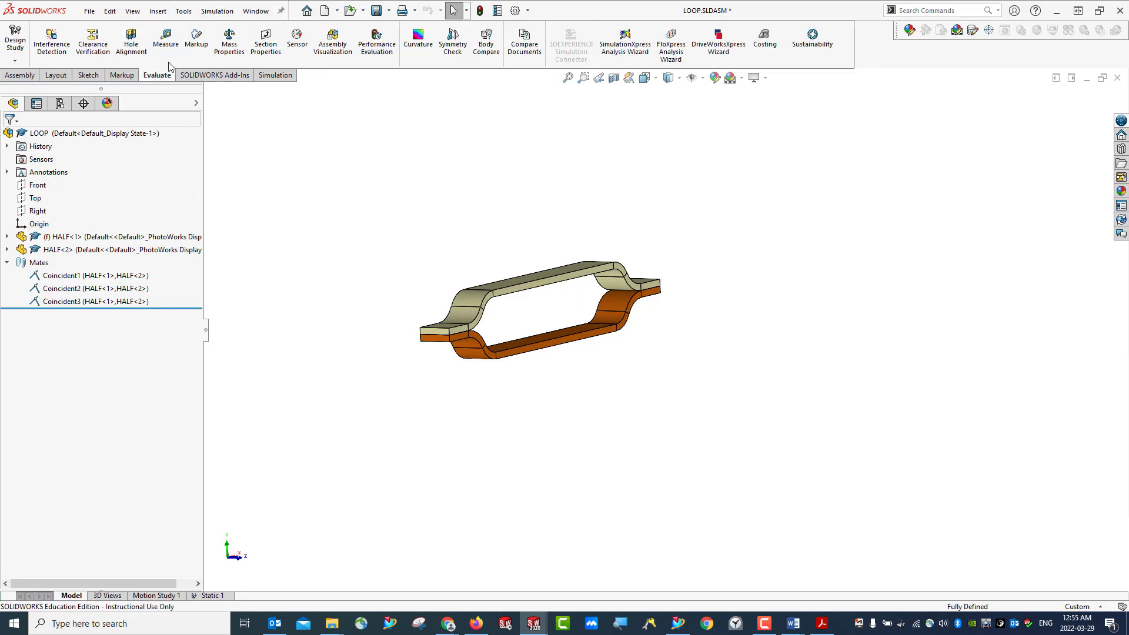
{"action": "scroll", "coordinate": [439, 363], "scroll_direction": "down", "scroll_amount": 5}
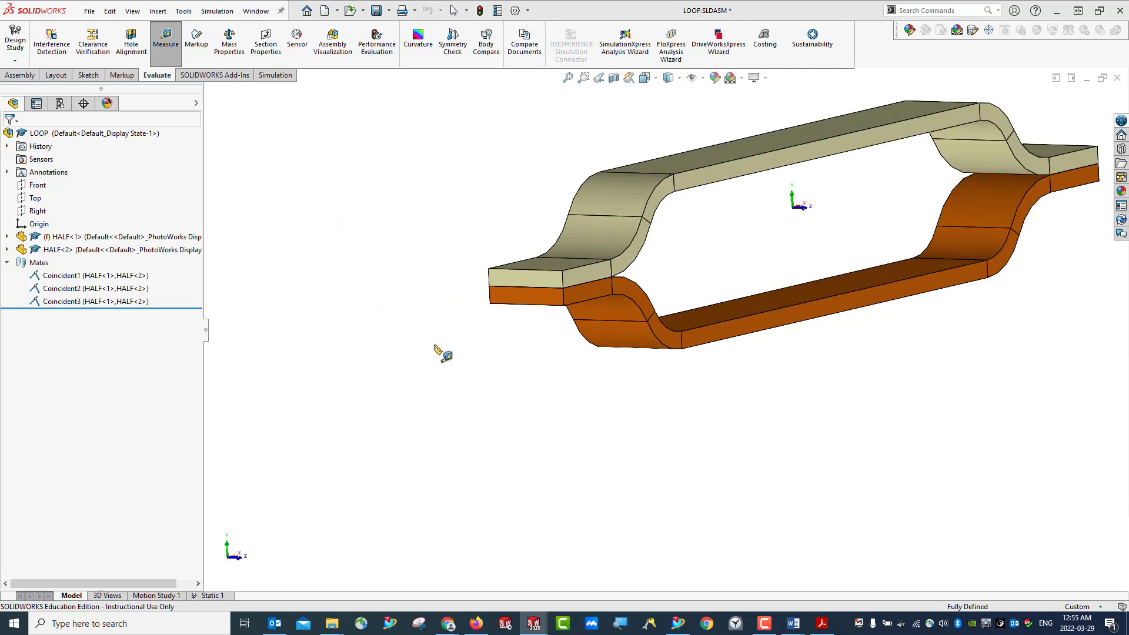
{"action": "left_click", "coordinate": [523, 285]}
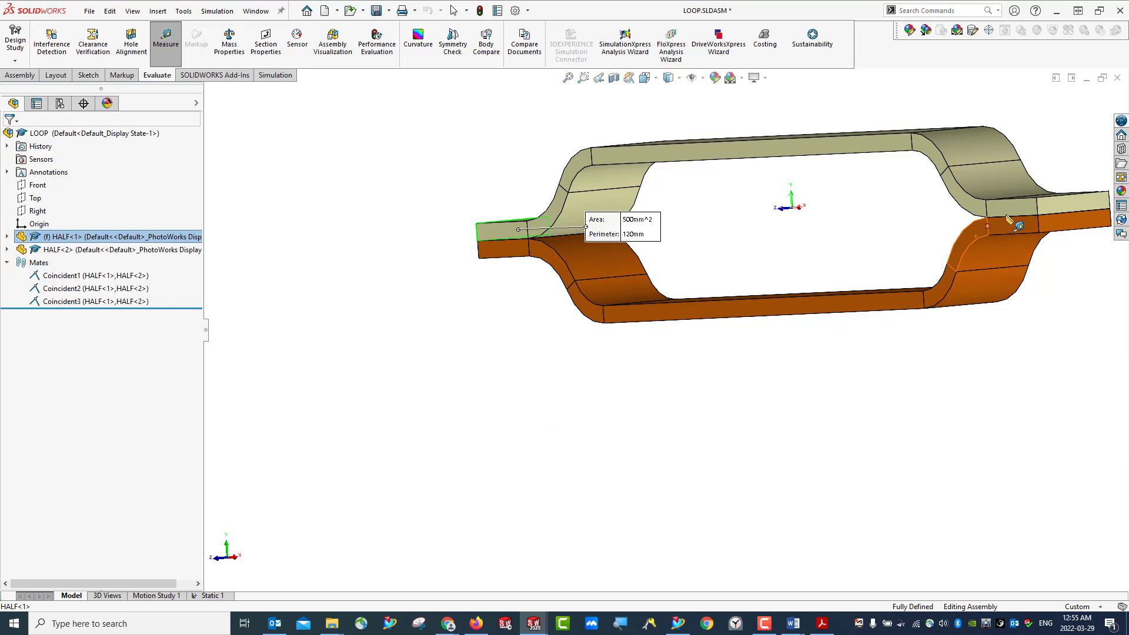
{"action": "left_click", "coordinate": [1064, 213]}
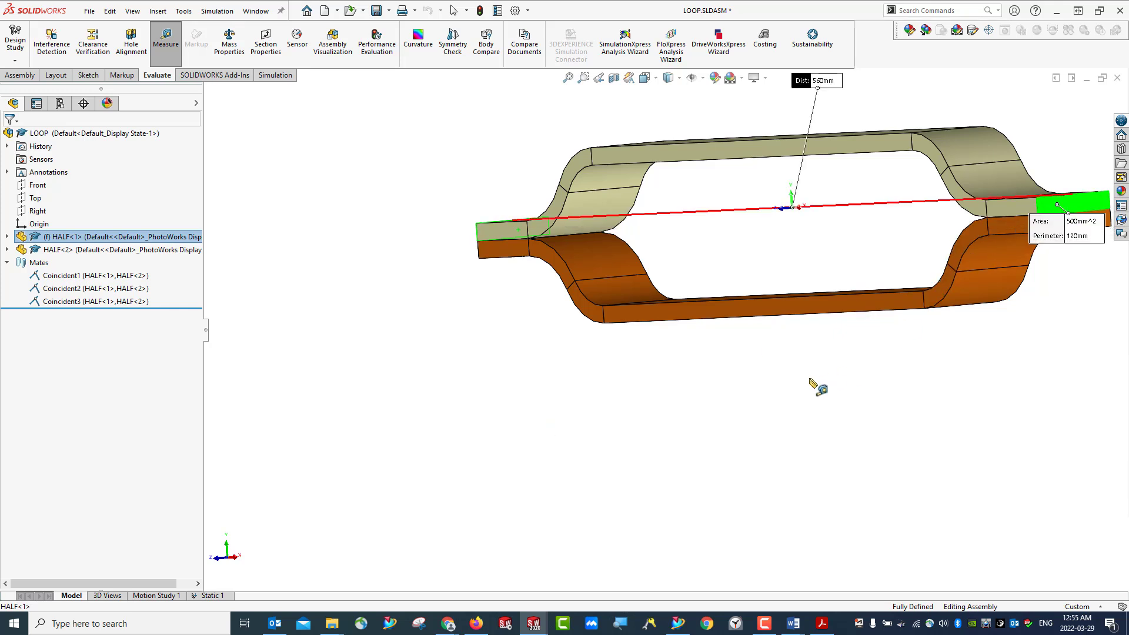
- Set the assembly's units to IPS (inch, pound, second) and measure the end-face distance again
{"action": "left_click", "coordinate": [1103, 609]}
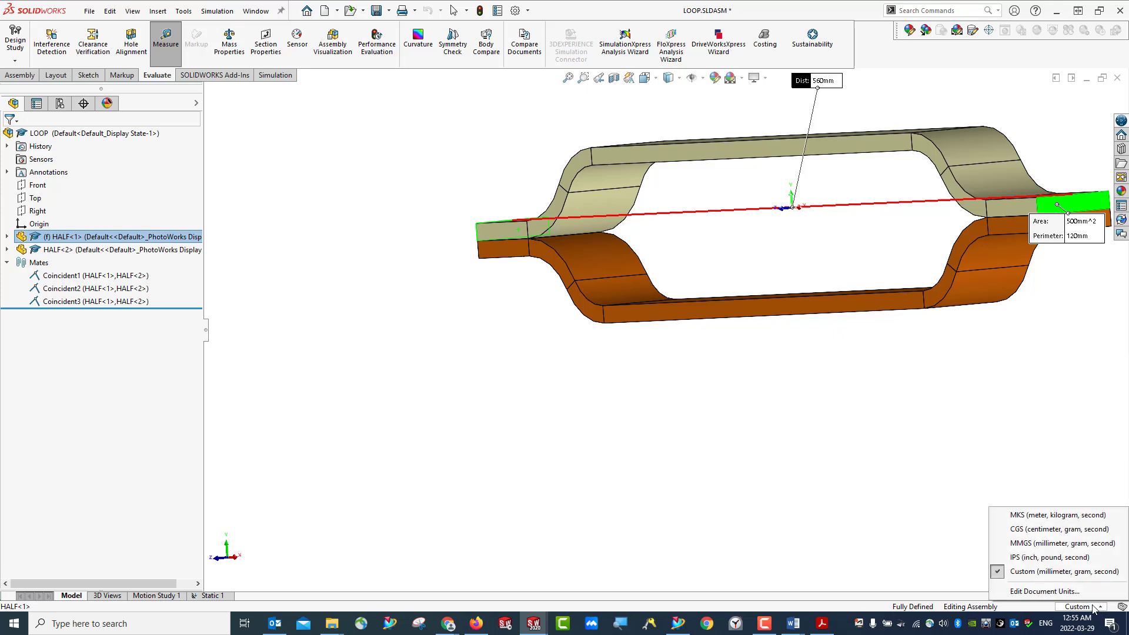
{"action": "left_click", "coordinate": [1019, 558]}
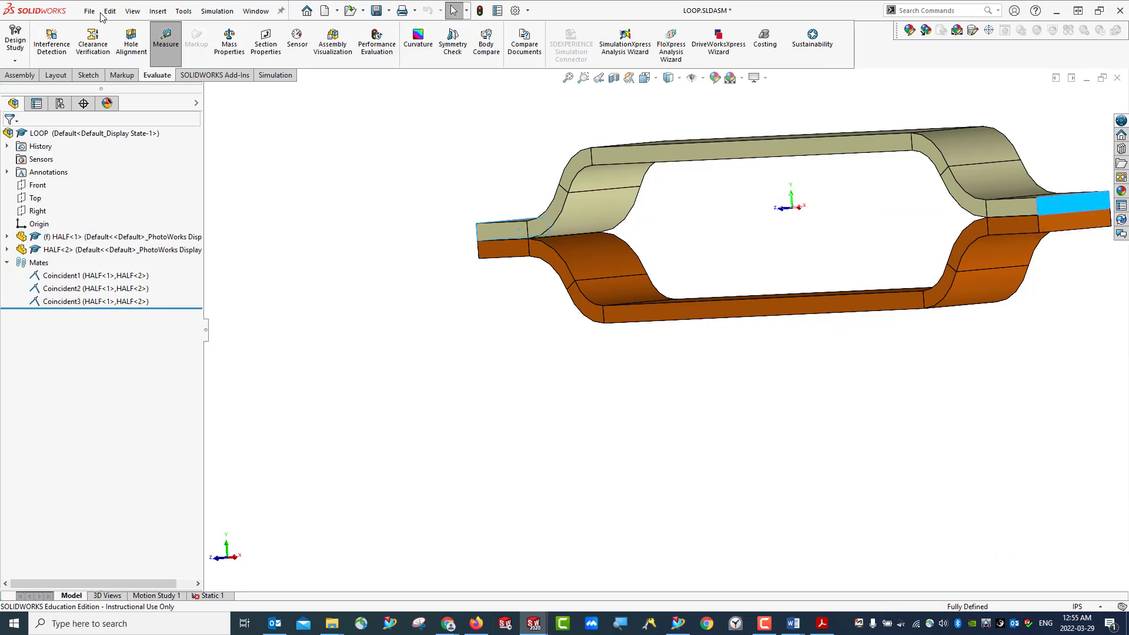
{"action": "left_click", "coordinate": [162, 50]}
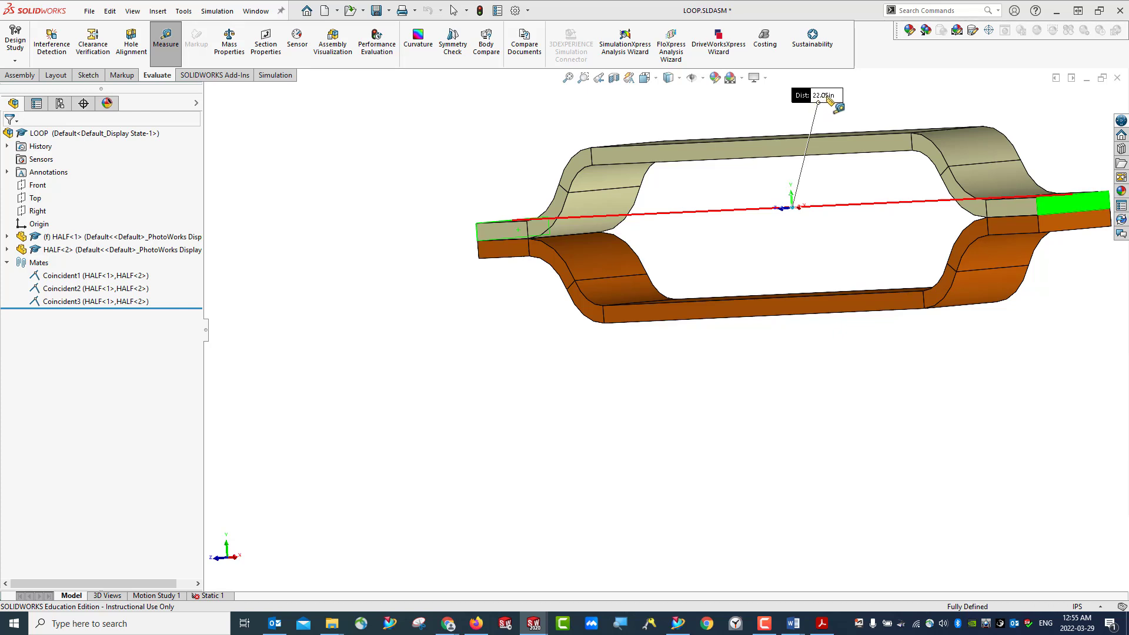
- Arrange the LOOP assembly and Loop_Deformed_LSX part windows side by side, with both models in view for comparison
{"action": "left_click", "coordinate": [1102, 80]}
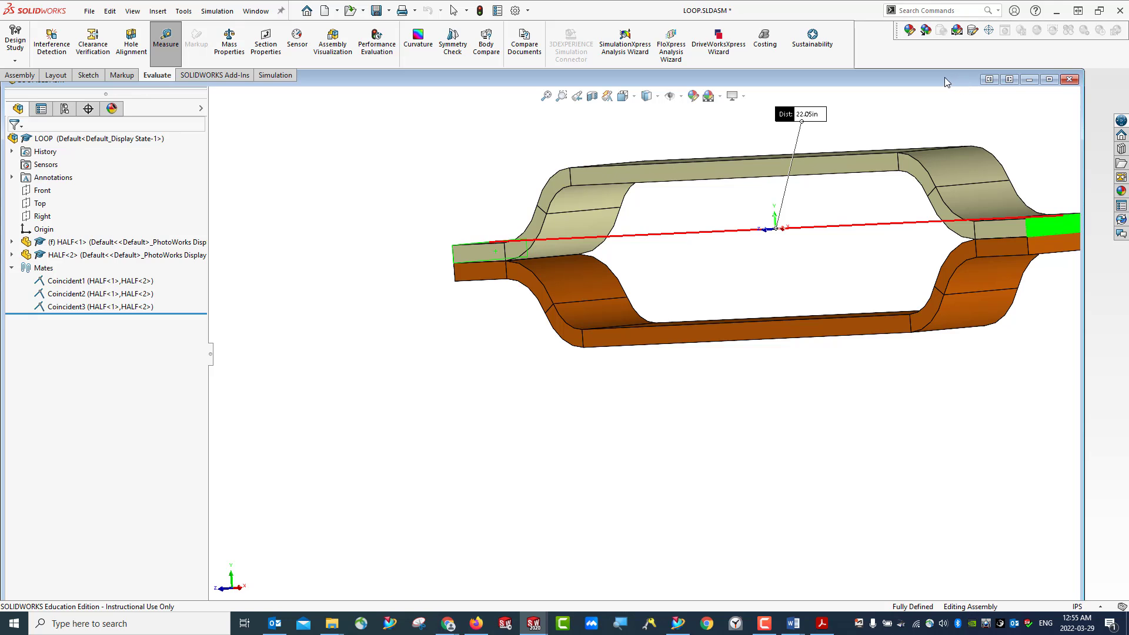
{"action": "left_click_drag", "start_coordinate": [945, 78], "coordinate": [841, 91]}
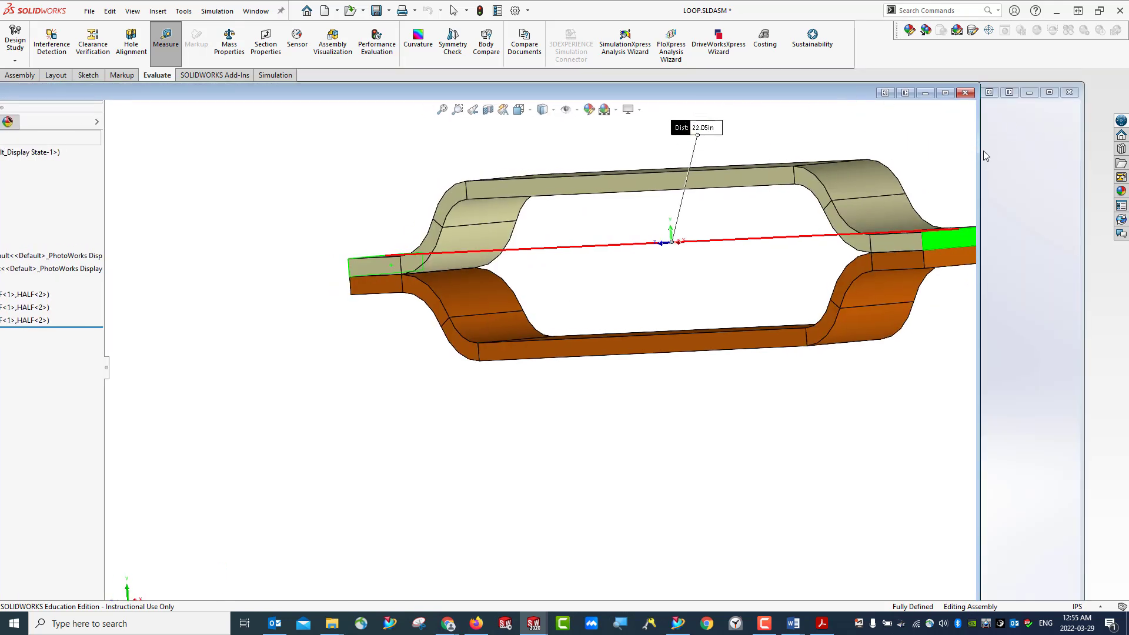
{"action": "left_click_drag", "start_coordinate": [978, 153], "coordinate": [606, 154]}
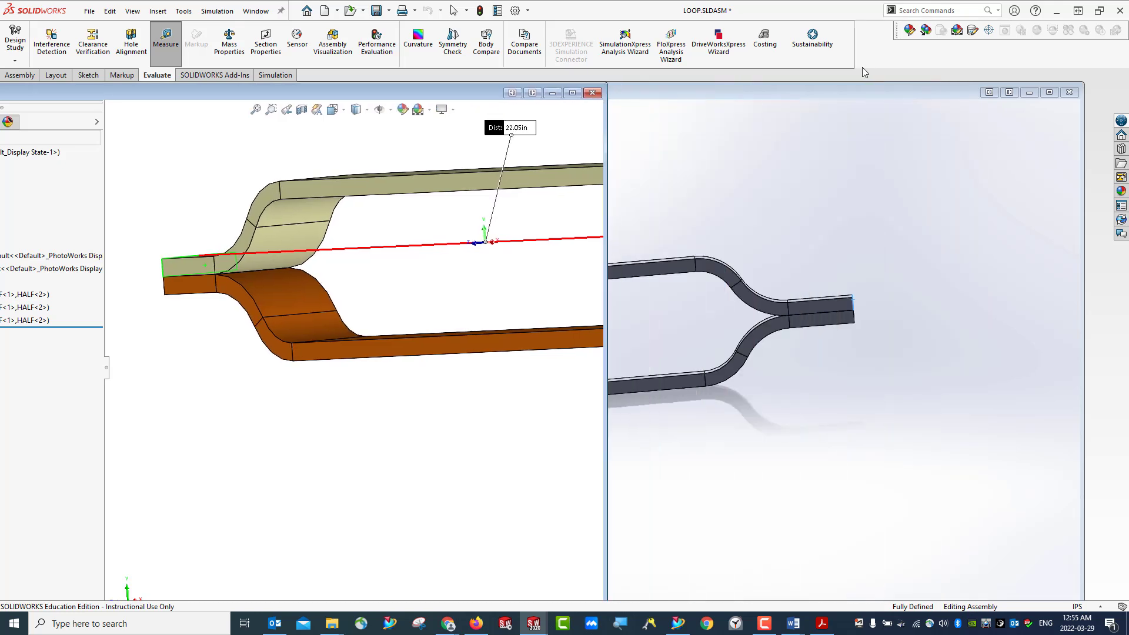
{"action": "double_click", "coordinate": [827, 95]}
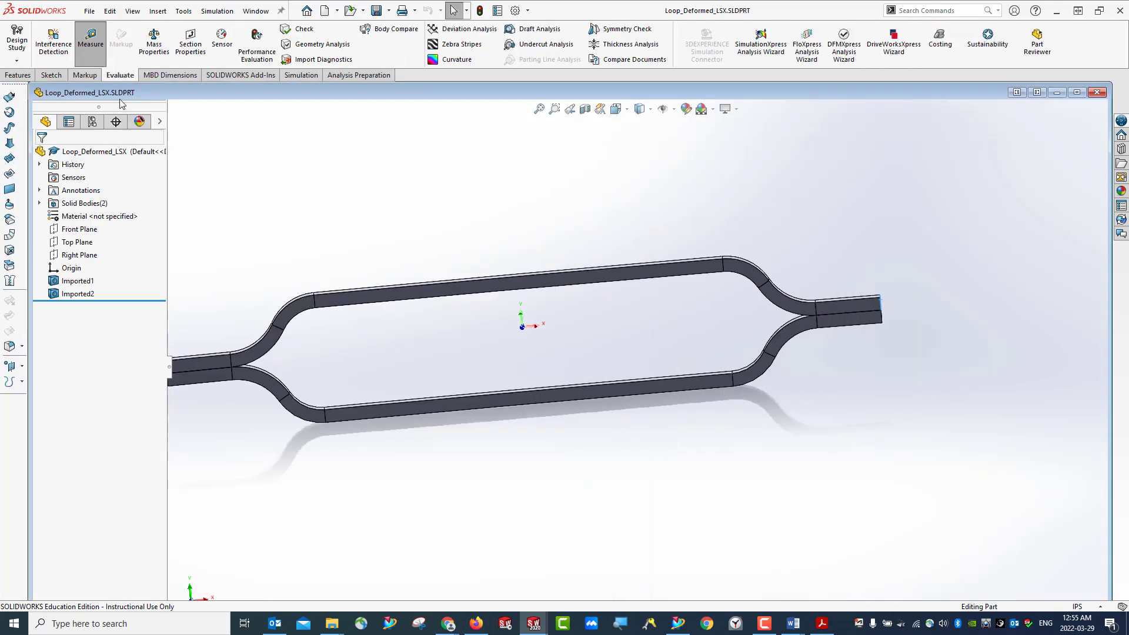
{"action": "left_click_drag", "start_coordinate": [31, 122], "coordinate": [638, 127]}
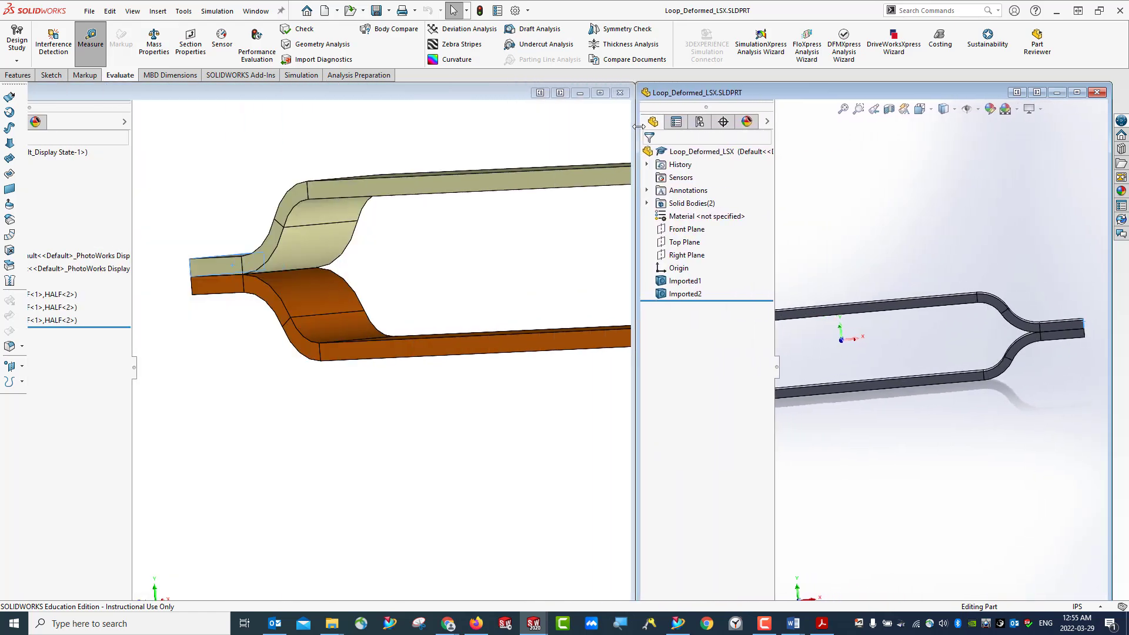
{"action": "scroll", "coordinate": [941, 357], "scroll_direction": "down", "scroll_amount": 3}
{"action": "scroll", "coordinate": [937, 354], "scroll_direction": "up", "scroll_amount": 6}
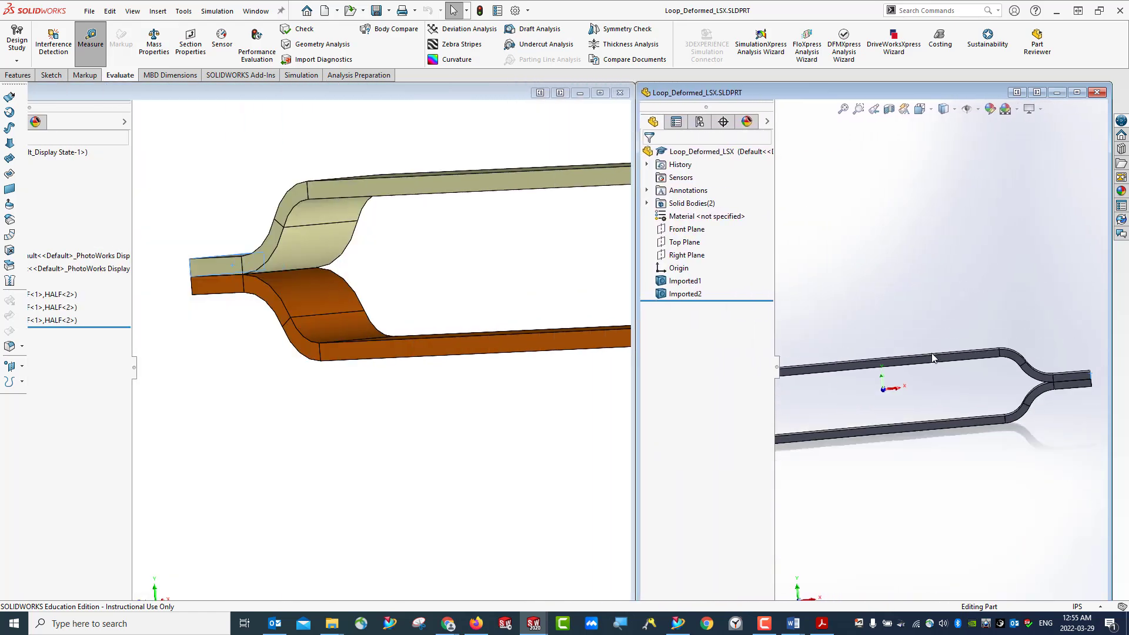
- Measure the distance between the two outer end faces of the deformed part's upper half
{"action": "mouse_move", "coordinate": [955, 411]}
{"action": "middle_mouse_down"}
{"action": "mouse_move", "coordinate": [907, 456]}
{"action": "mouse_move", "coordinate": [958, 429]}
{"action": "mouse_move", "coordinate": [940, 425]}
{"action": "middle_mouse_up"}
{"action": "scroll", "coordinate": [923, 391], "scroll_direction": "down", "scroll_amount": 2}
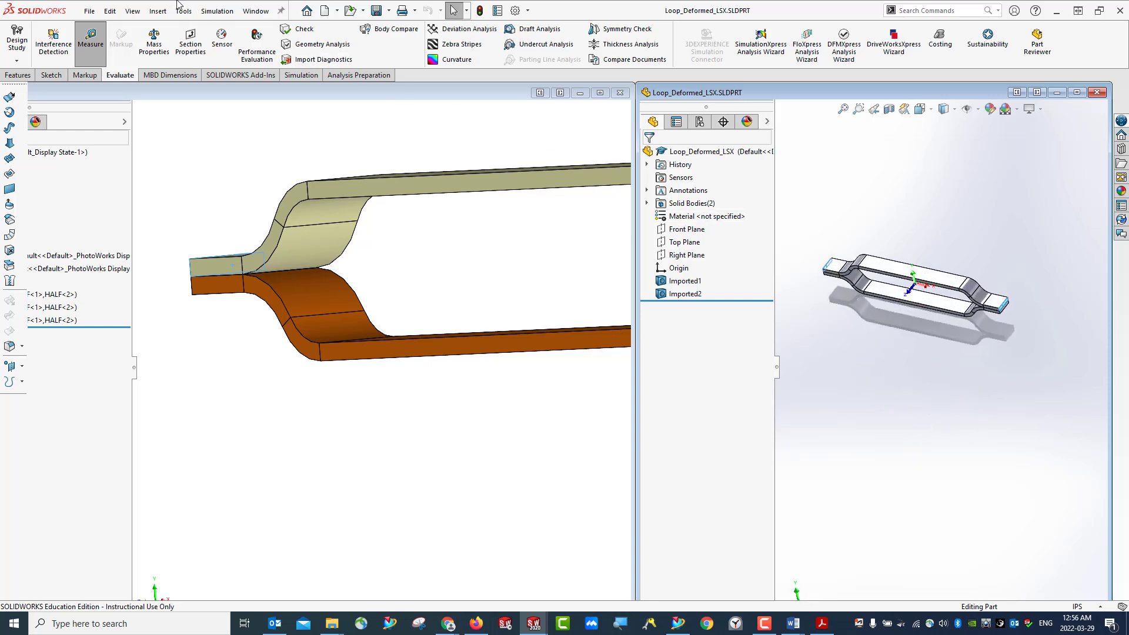
{"action": "scroll", "coordinate": [987, 293], "scroll_direction": "down", "scroll_amount": 5}
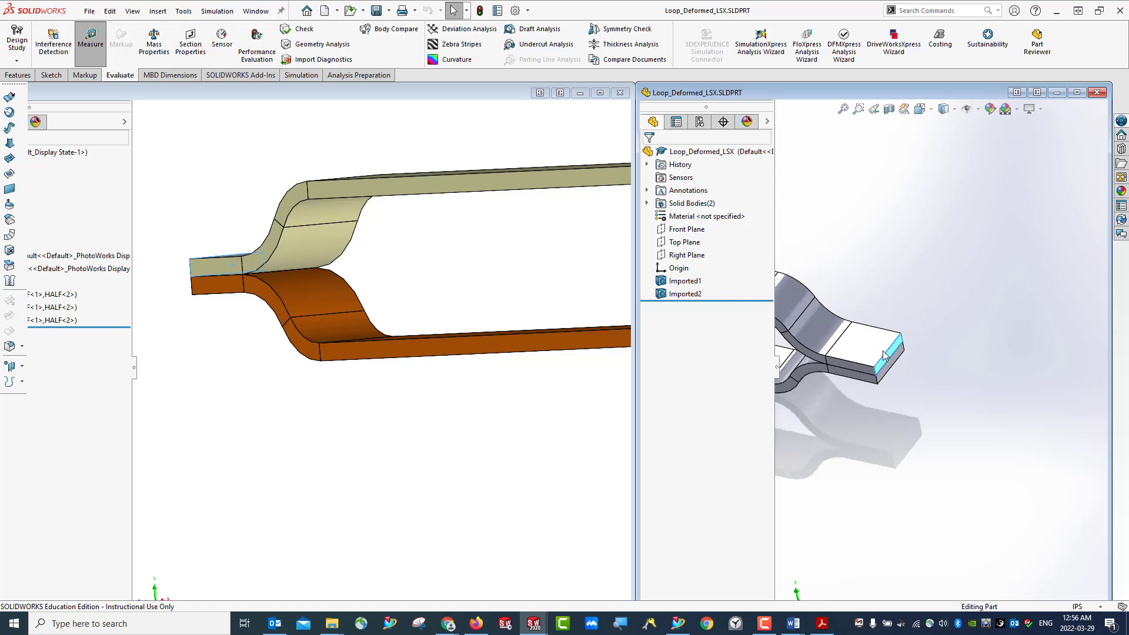
{"action": "left_click", "coordinate": [888, 362]}
{"action": "scroll", "coordinate": [957, 390], "scroll_direction": "up", "scroll_amount": 5}
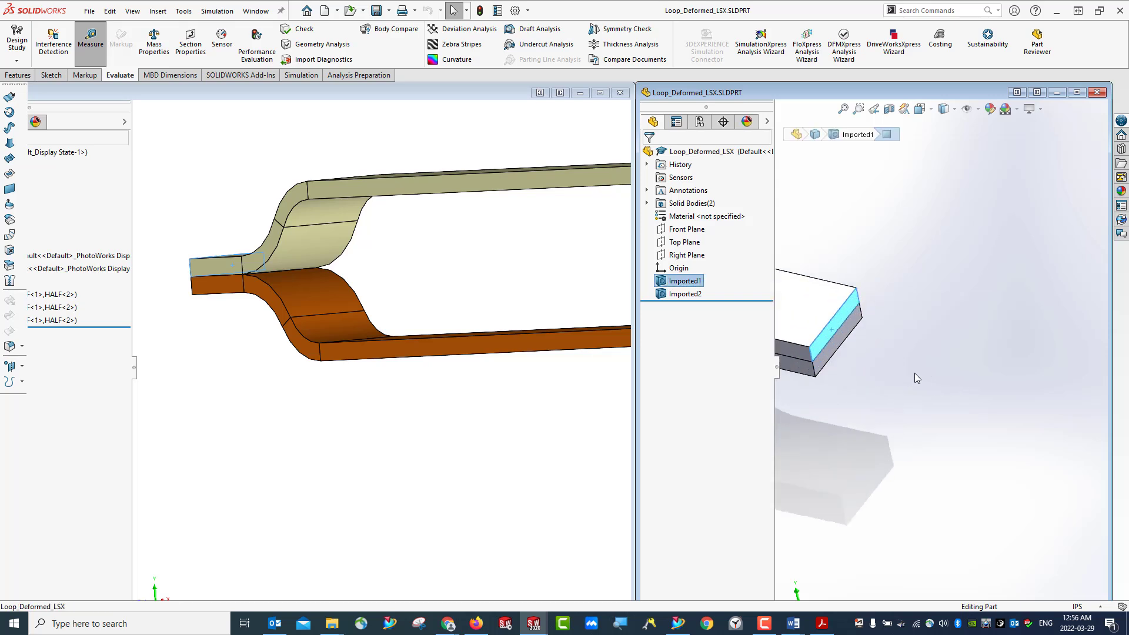
{"action": "scroll", "coordinate": [915, 374], "scroll_direction": "up", "scroll_amount": 5}
{"action": "scroll", "coordinate": [814, 377], "scroll_direction": "down", "scroll_amount": 3}
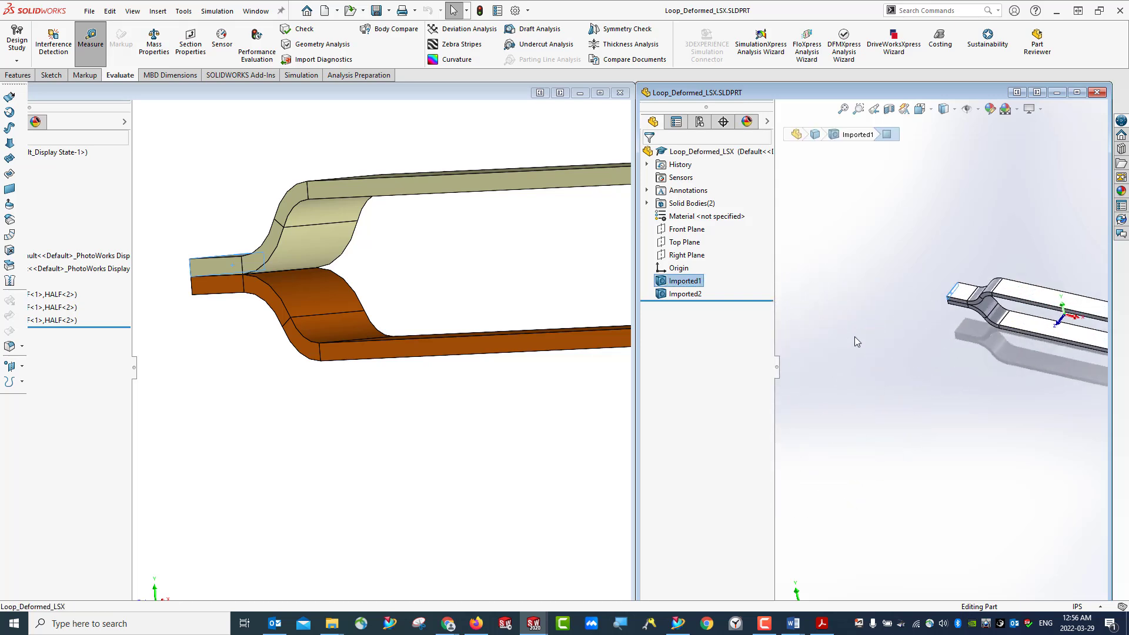
{"action": "middle_click_drag", "start_coordinate": [992, 323], "coordinate": [952, 335]}
{"action": "scroll", "coordinate": [917, 325], "scroll_direction": "down", "scroll_amount": 4}
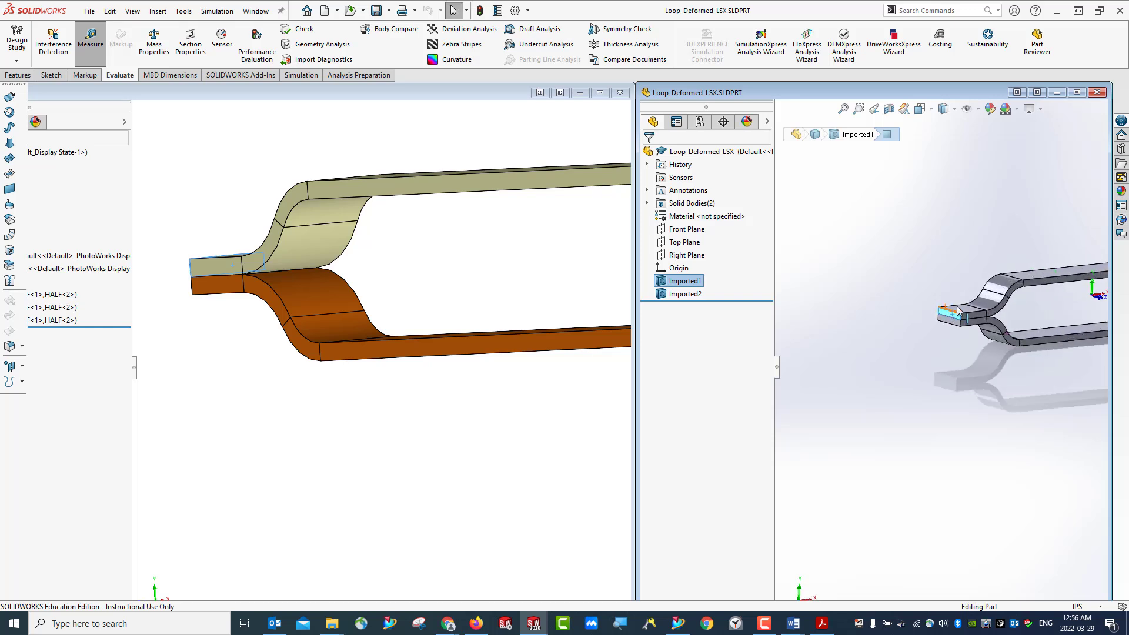
{"action": "left_click", "coordinate": [921, 320]}
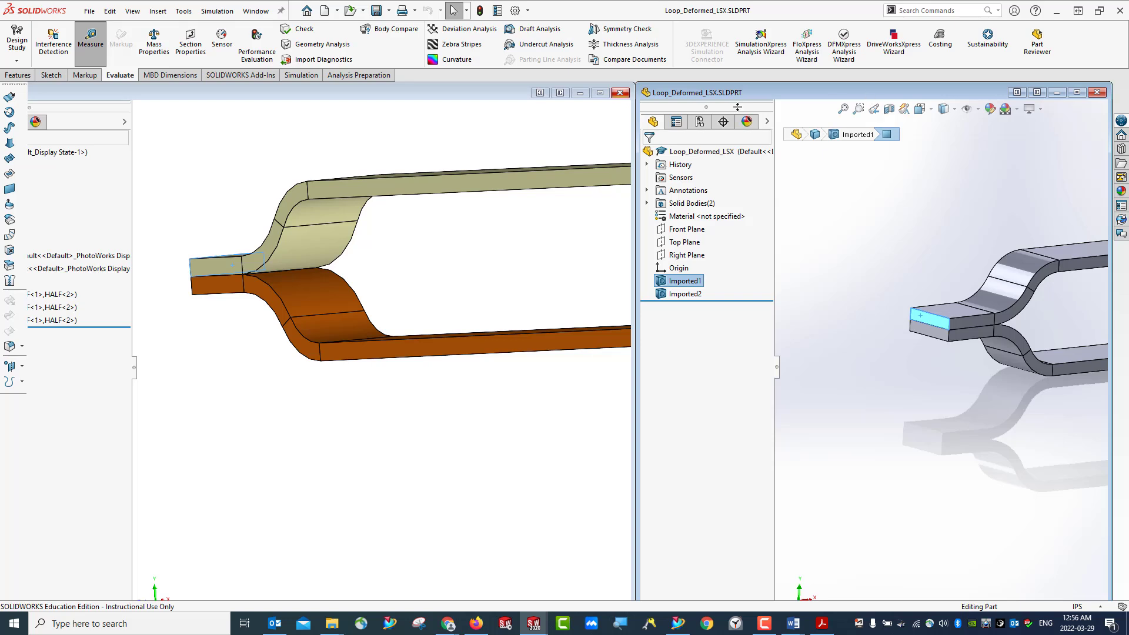
{"action": "left_click", "coordinate": [89, 47]}
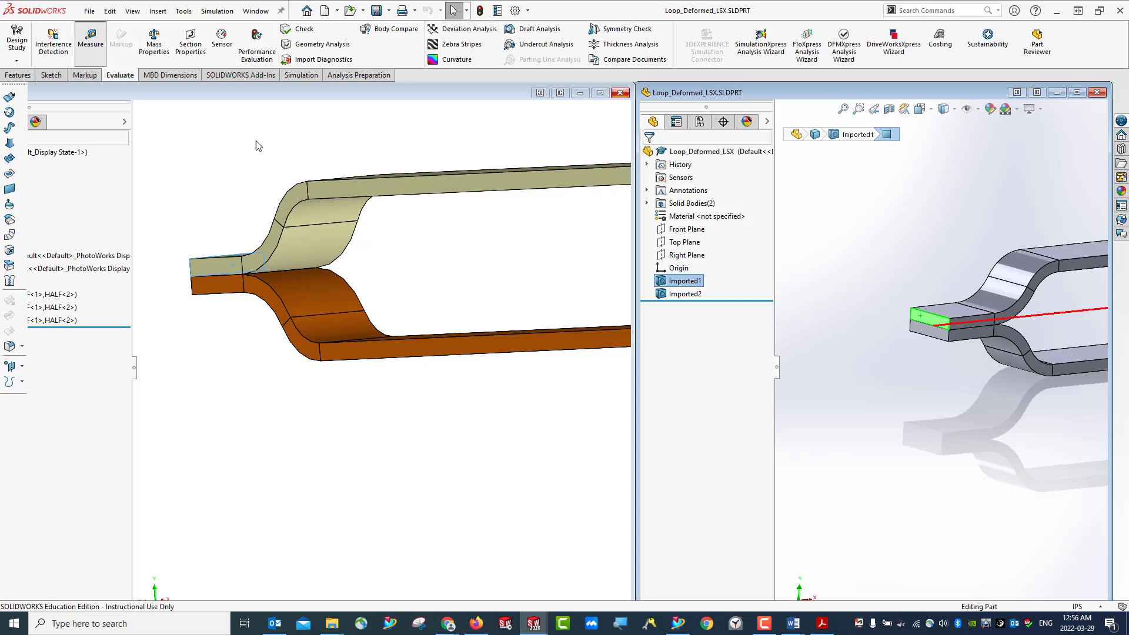
{"action": "scroll", "coordinate": [961, 426], "scroll_direction": "down", "scroll_amount": 3}
{"action": "scroll", "coordinate": [946, 406], "scroll_direction": "up", "scroll_amount": 6}
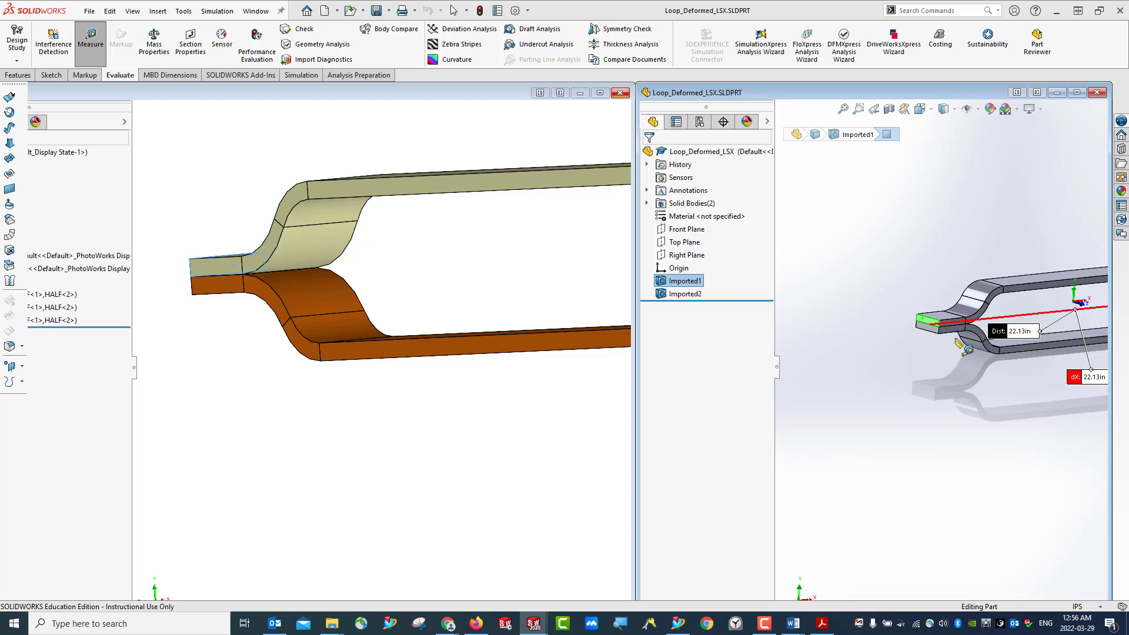
- Maximize the Loop_Deformed_LSX window and show the measured part in isometric view
{"action": "left_click", "coordinate": [1078, 92]}
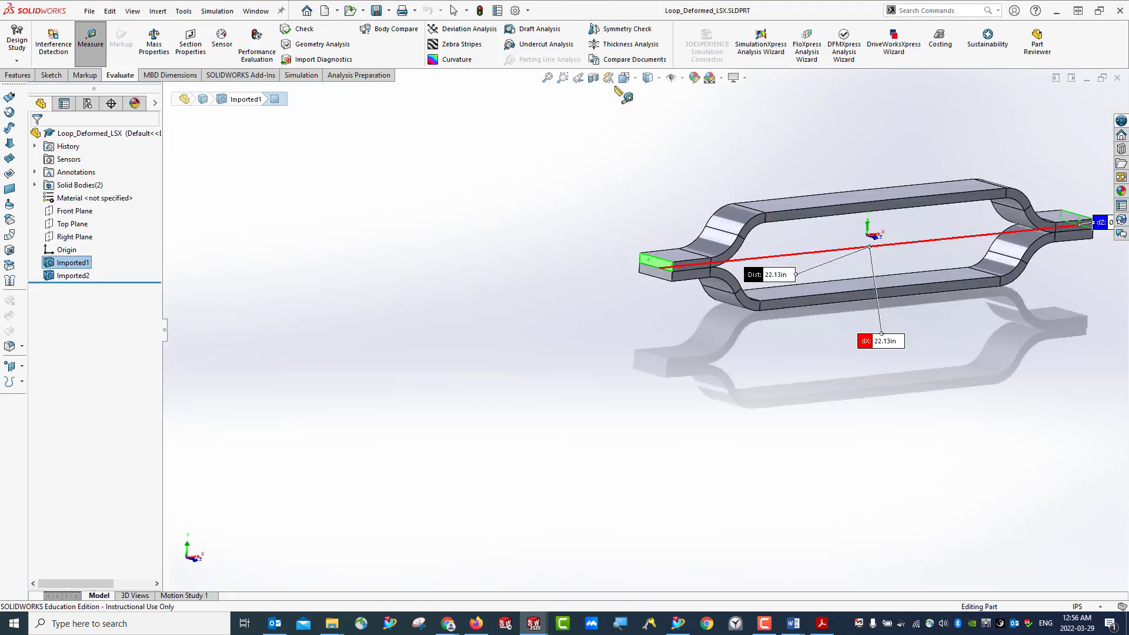
{"action": "left_click", "coordinate": [635, 79]}
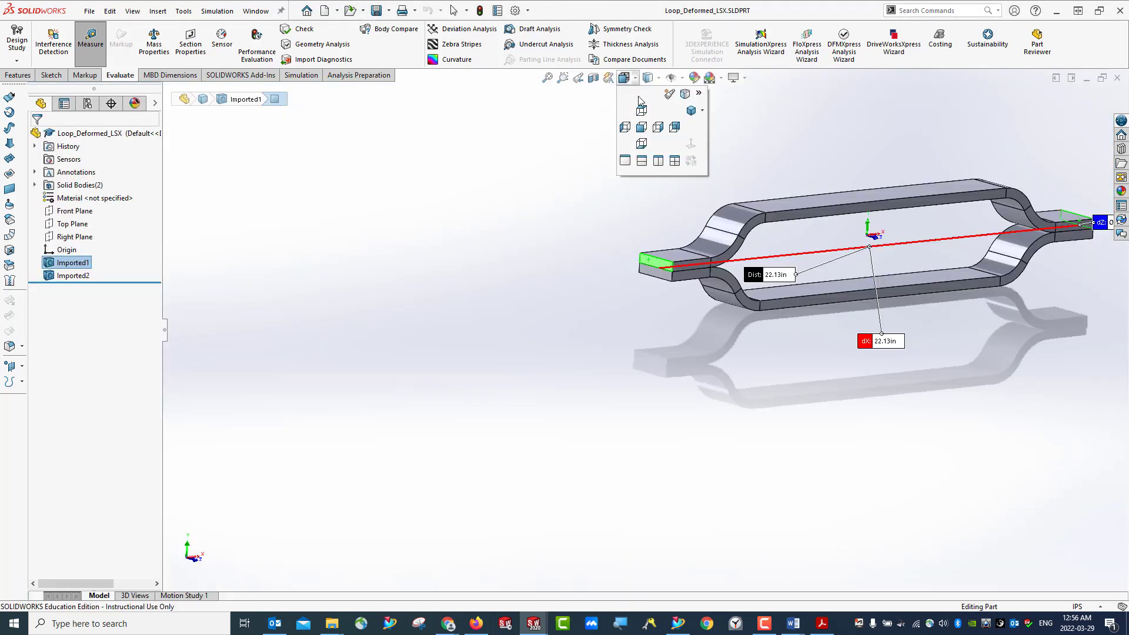
{"action": "left_click", "coordinate": [690, 112]}
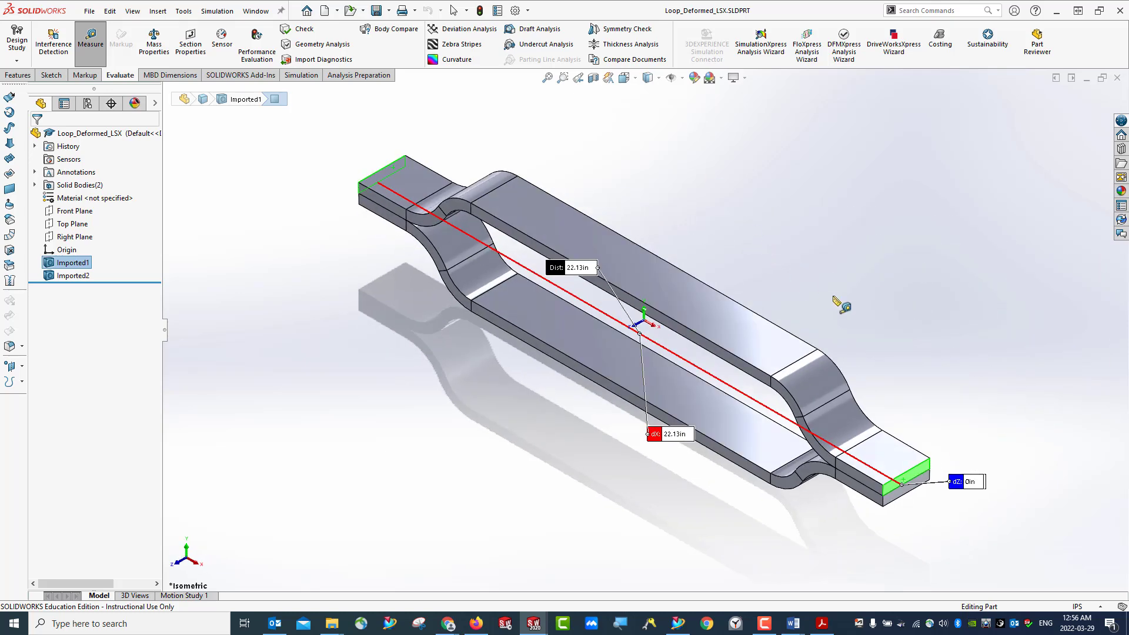